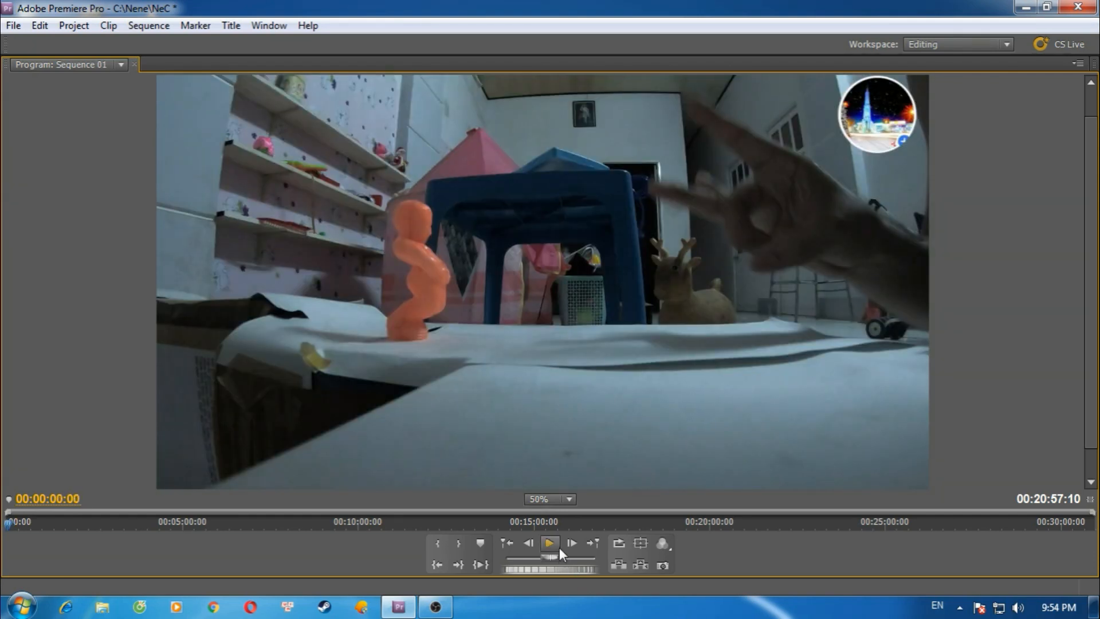
- Play the sequence from its start in the enlarged program preview
{"action": "left_click", "coordinate": [550, 543]}
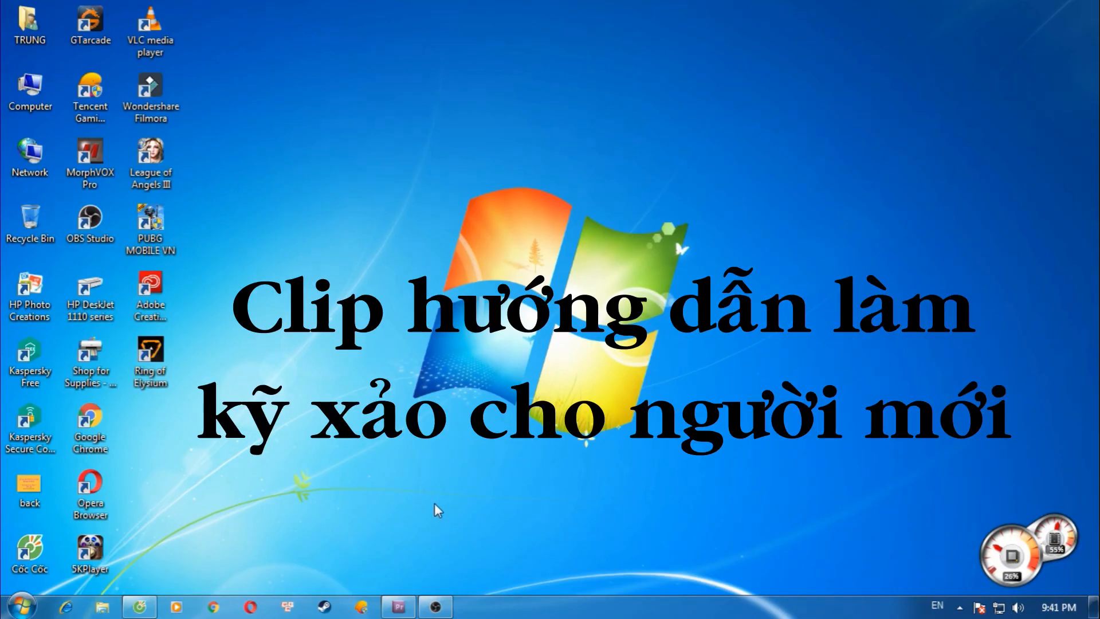
- Switch to Premiere Pro and place GH010193.MP4 on the Video 1 track at the start of Sequence 01
{"action": "mouse_move", "coordinate": [407, 608]}
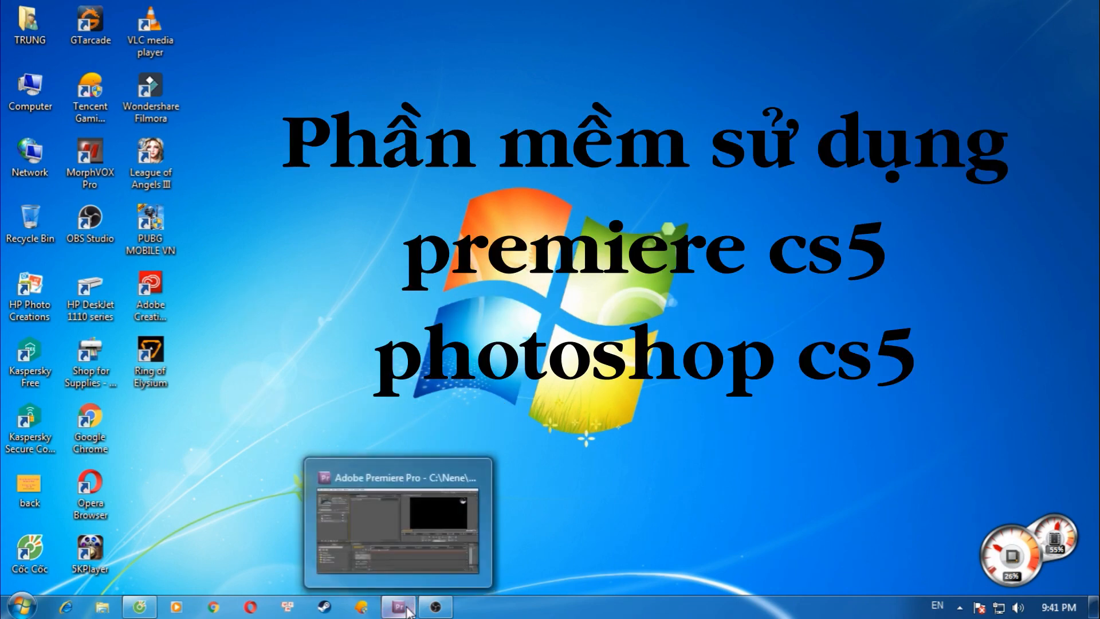
{"action": "left_click", "coordinate": [397, 612]}
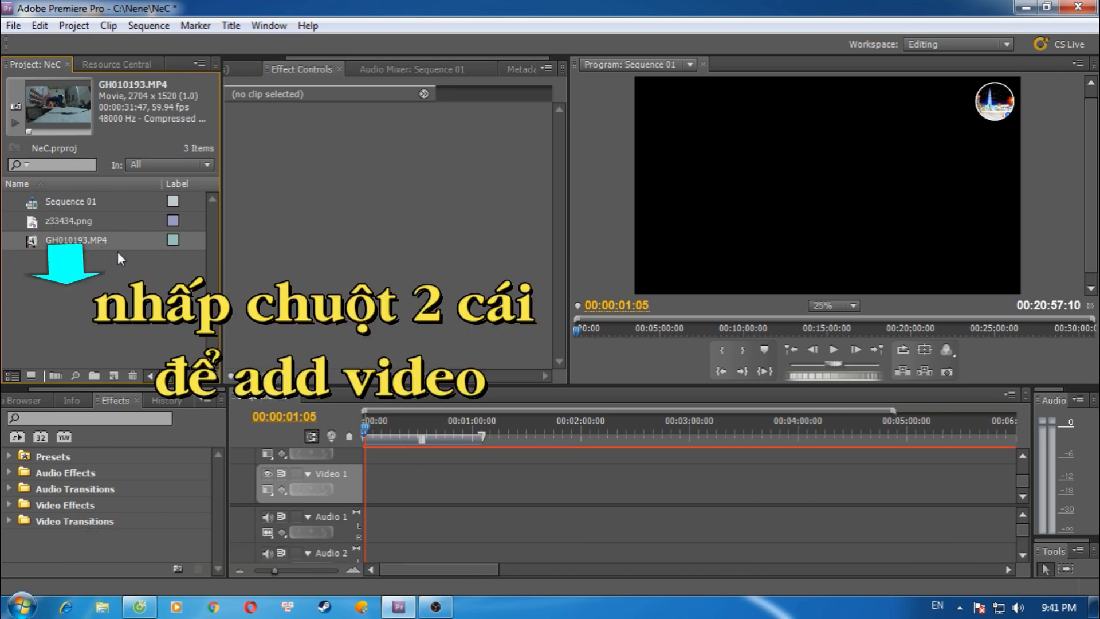
{"action": "left_click_drag", "start_coordinate": [39, 240], "coordinate": [404, 458]}
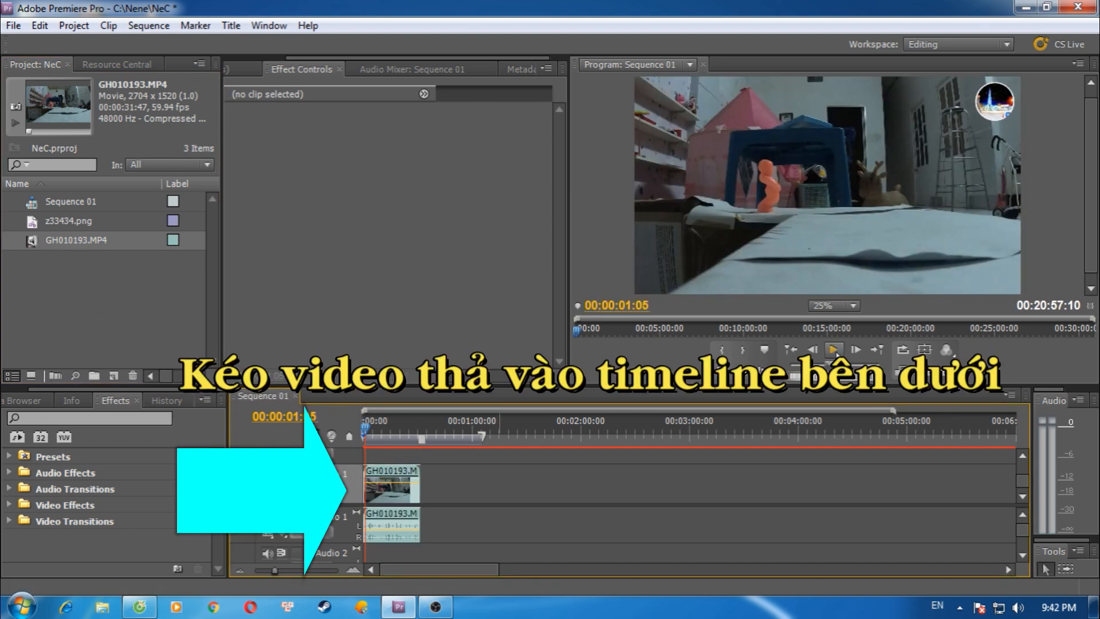
- Preview the GH010193.MP4 footage from its opening and again from 00:00:17:08
{"action": "left_click", "coordinate": [837, 353]}
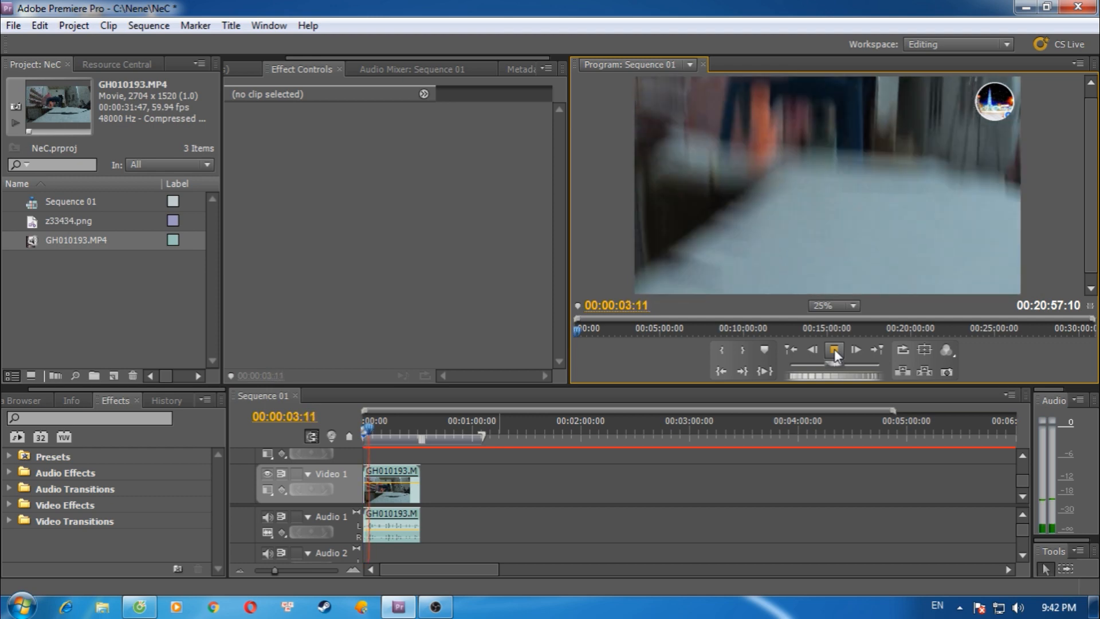
{"action": "left_click", "coordinate": [834, 349]}
{"action": "left_click_drag", "start_coordinate": [375, 433], "coordinate": [396, 432]}
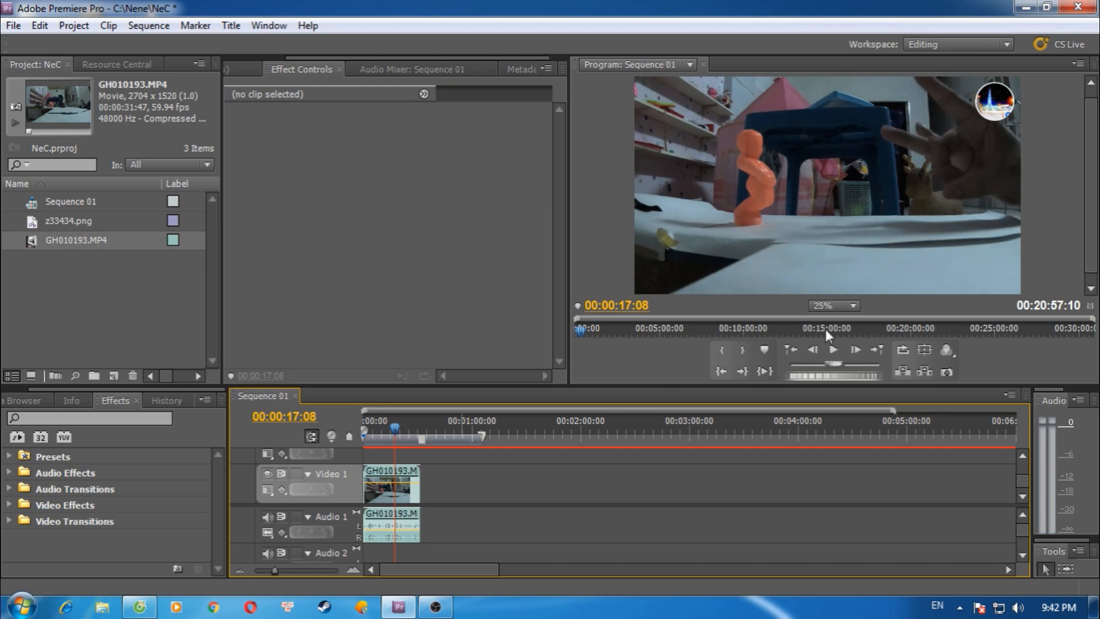
{"action": "left_click", "coordinate": [833, 349]}
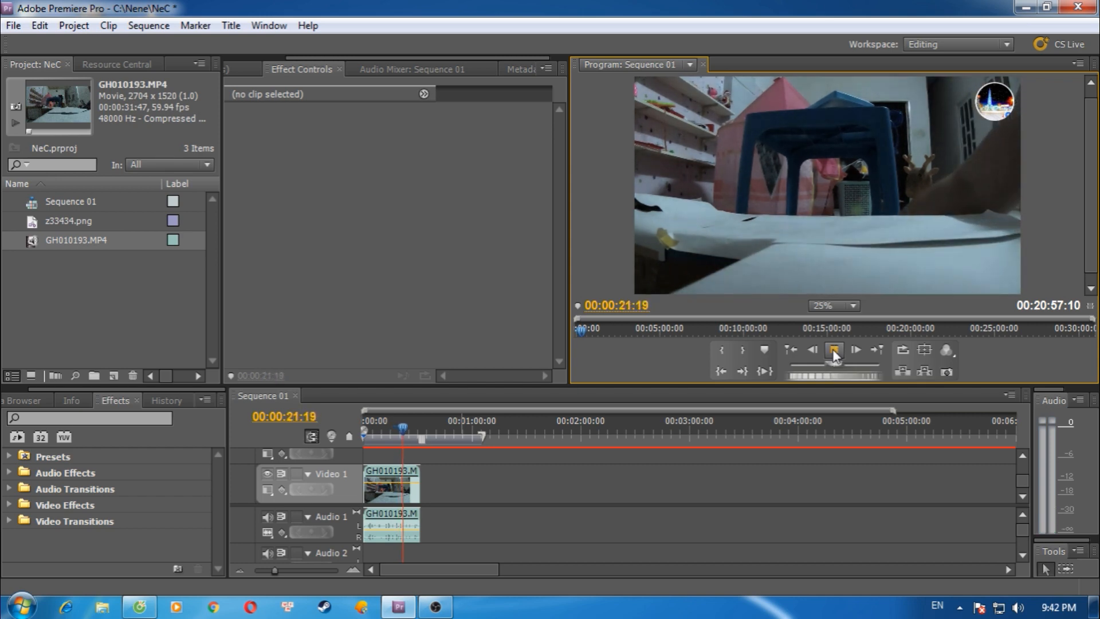
- Unlink the audio from the GH010193.MP4 clip on the timeline and delete the audio part
{"action": "right_click", "coordinate": [405, 487]}
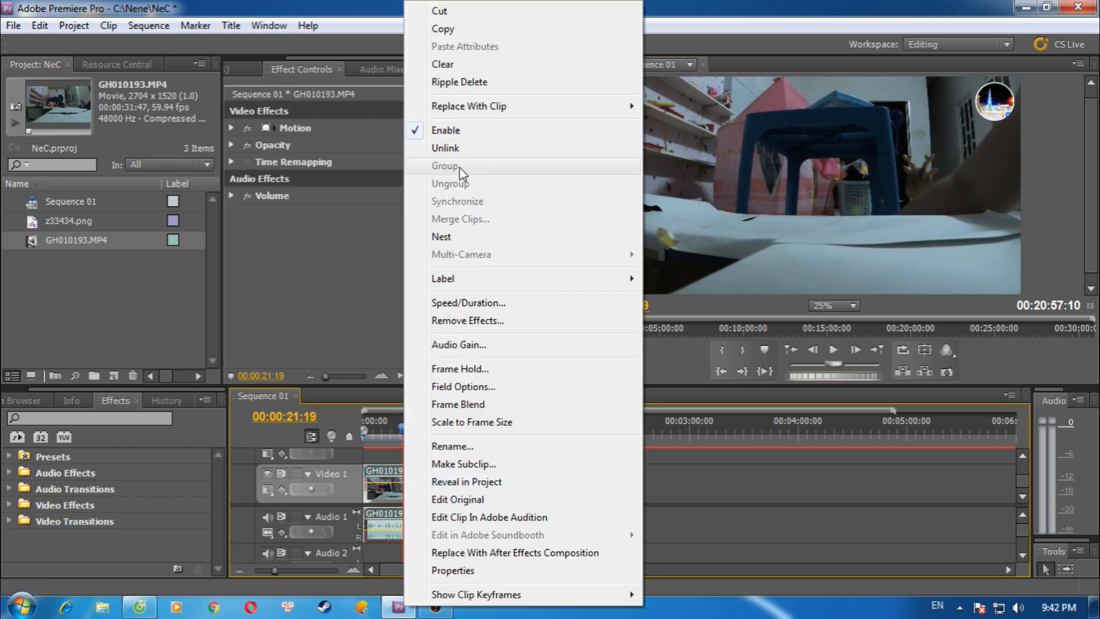
{"action": "left_click", "coordinate": [450, 148]}
{"action": "left_click", "coordinate": [422, 514]}
{"action": "key", "text": "Delete"}
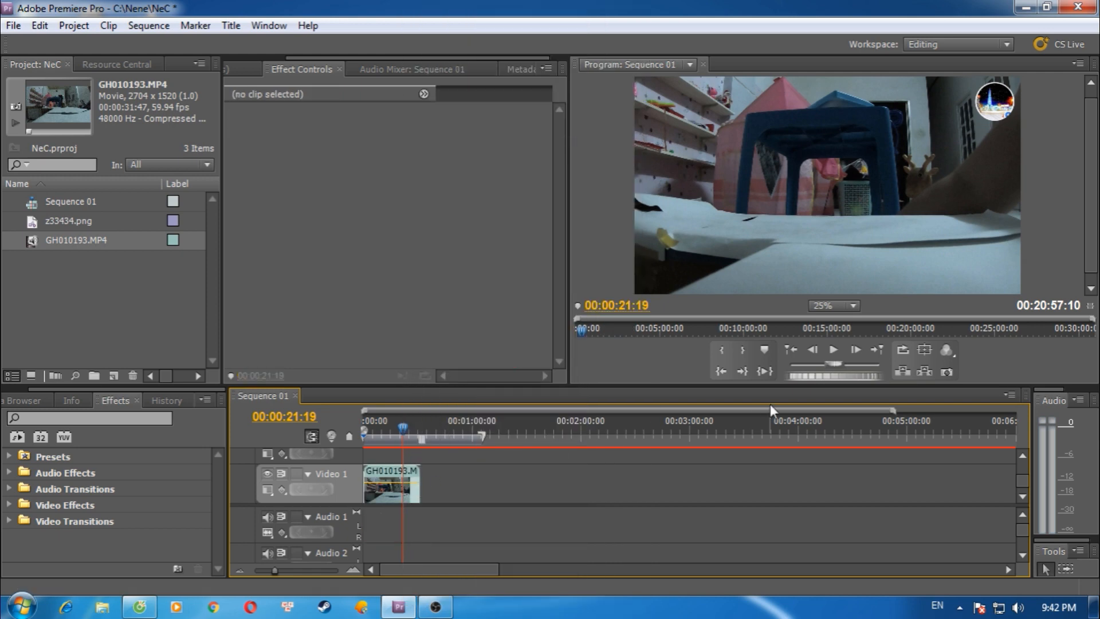
- Cut away the footage before 00:00:25:12, move the remaining clip to the sequence start, and play it back
{"action": "left_click", "coordinate": [835, 351]}
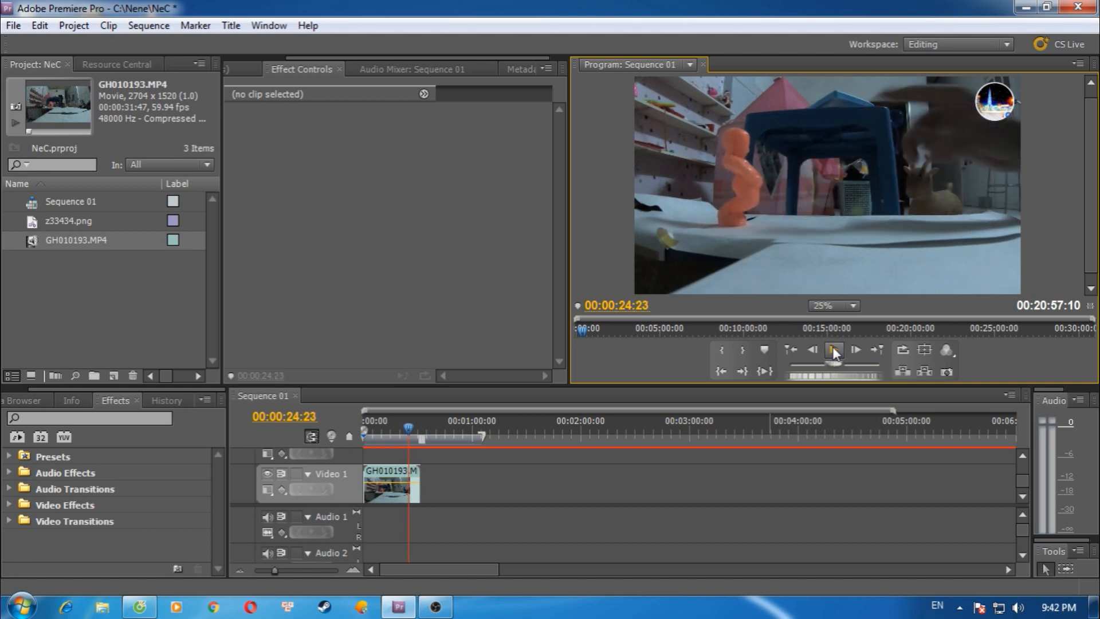
{"action": "left_click", "coordinate": [834, 351]}
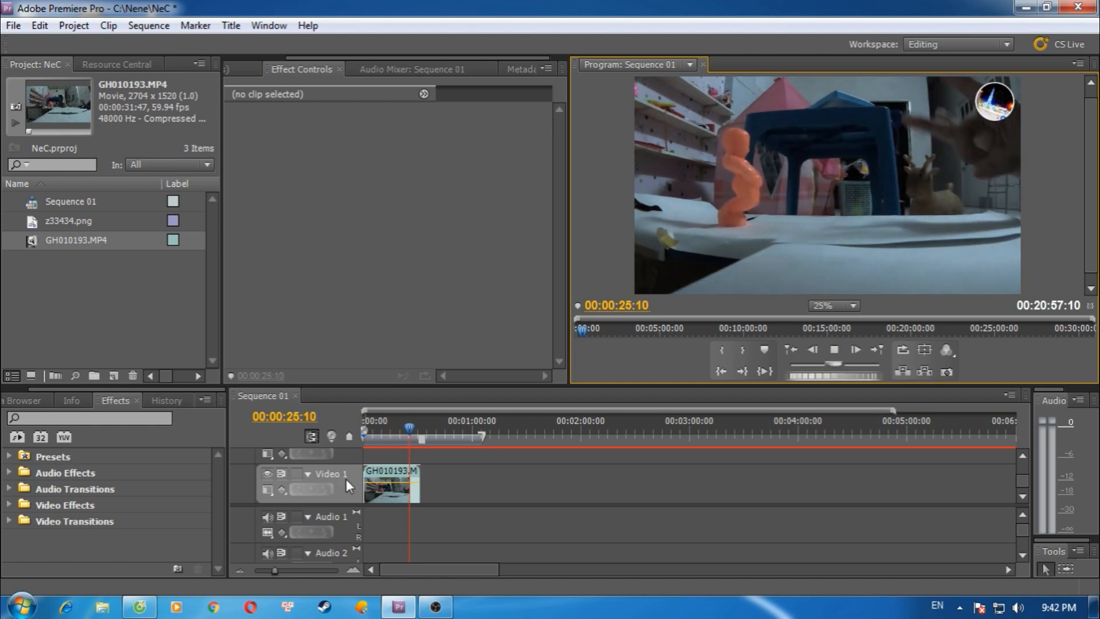
{"action": "left_click", "coordinate": [399, 494]}
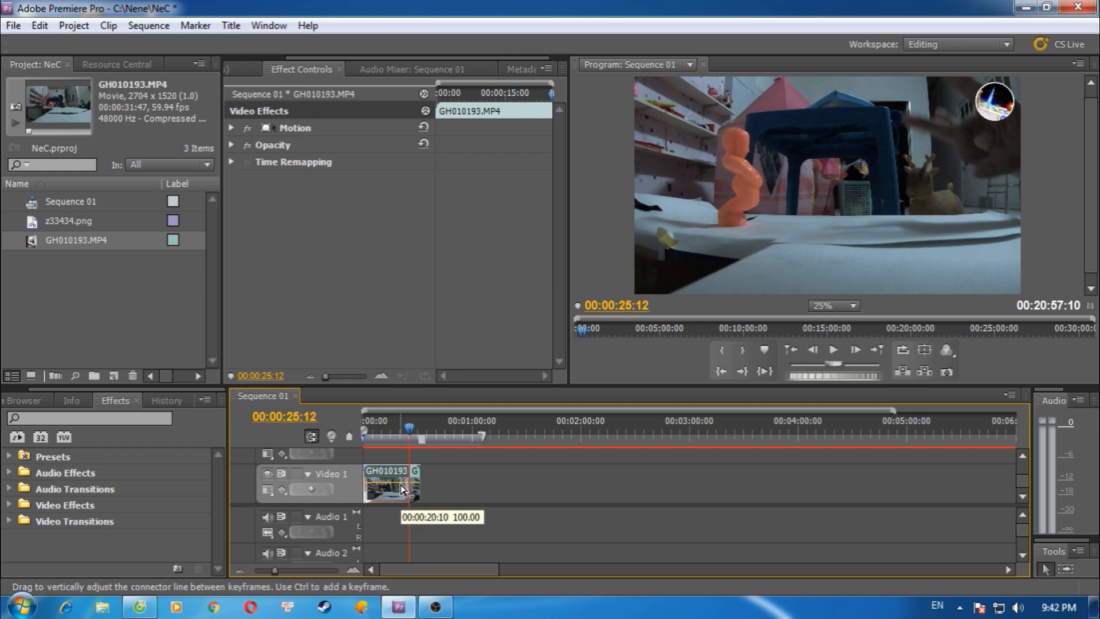
{"action": "key", "text": "Delete"}
{"action": "left_click_drag", "start_coordinate": [419, 479], "coordinate": [379, 461]}
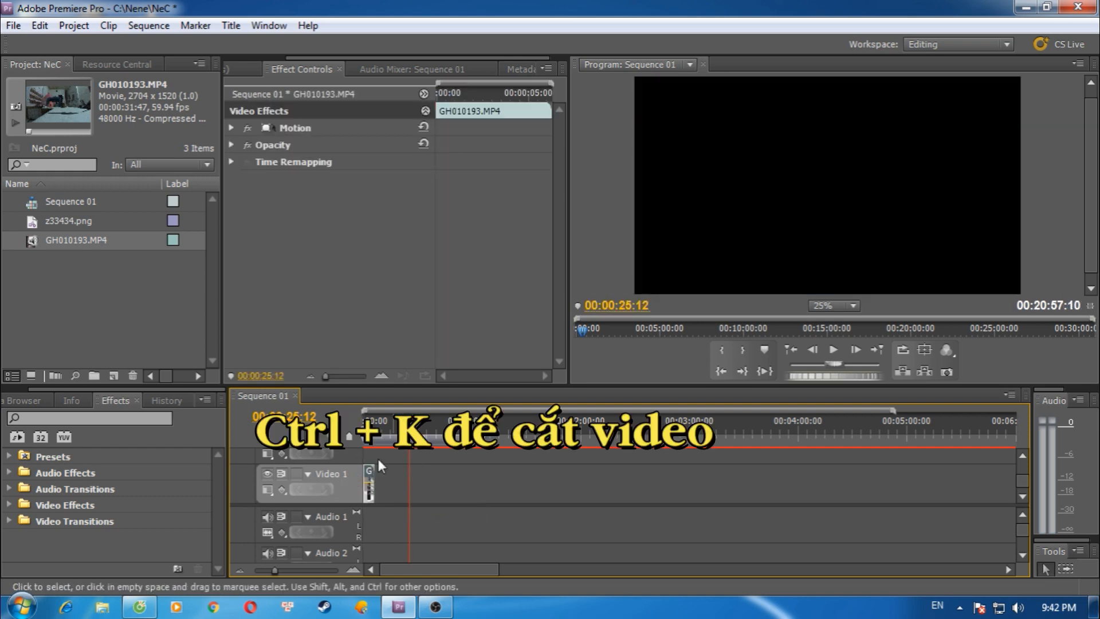
{"action": "left_click", "coordinate": [724, 372]}
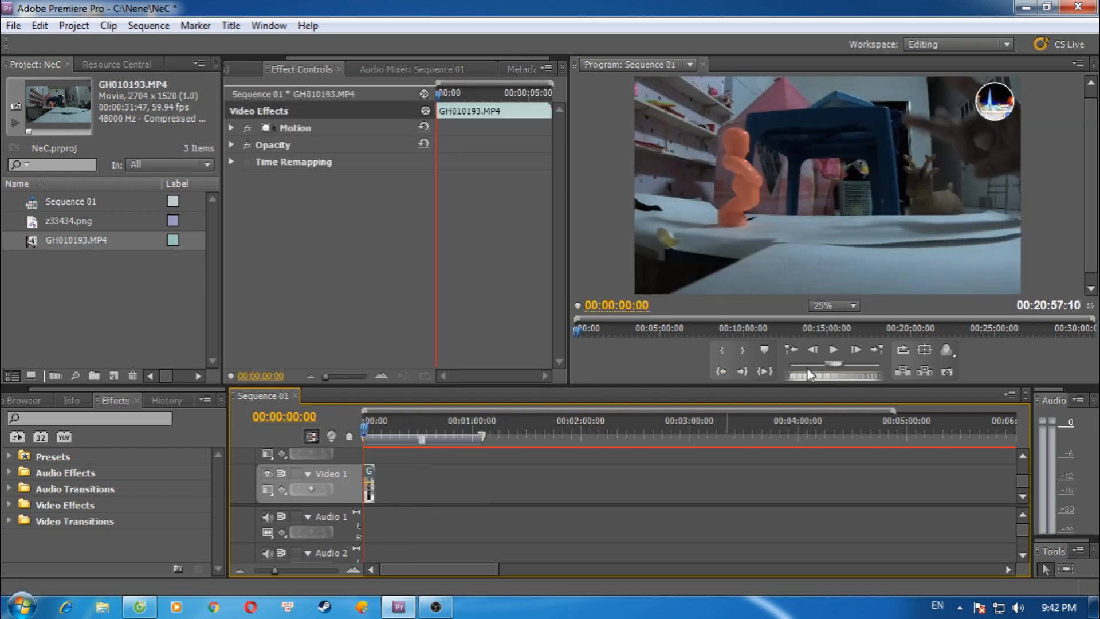
{"action": "left_click", "coordinate": [834, 350]}
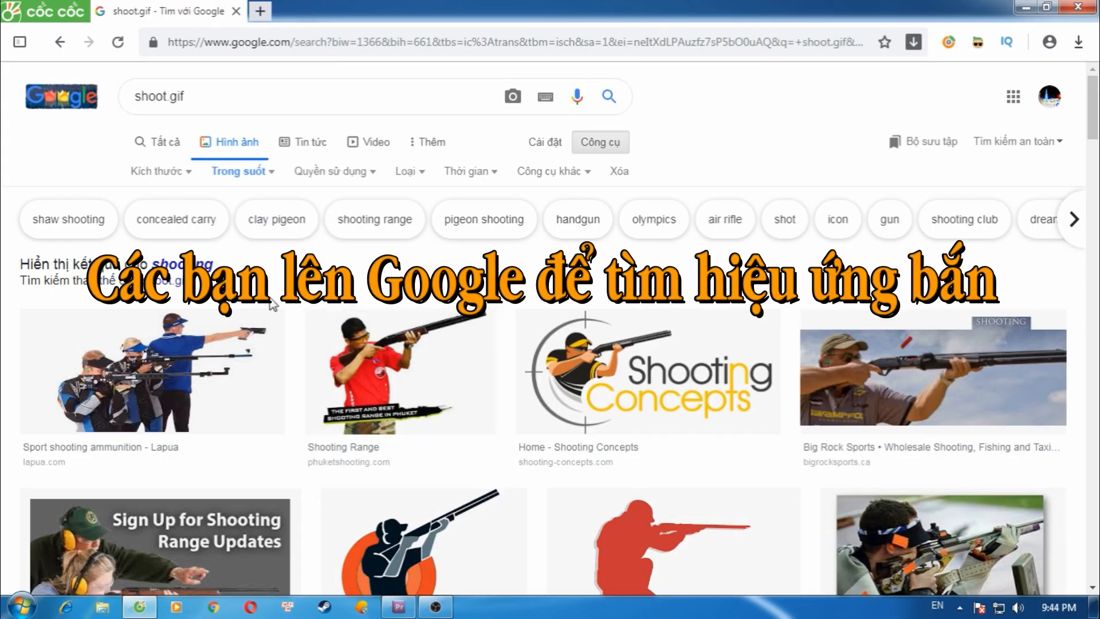
- Clear the image search filters in the browser and limit the shoot.gif results to transparent images
{"action": "left_click", "coordinate": [193, 265]}
{"action": "left_click", "coordinate": [625, 173]}
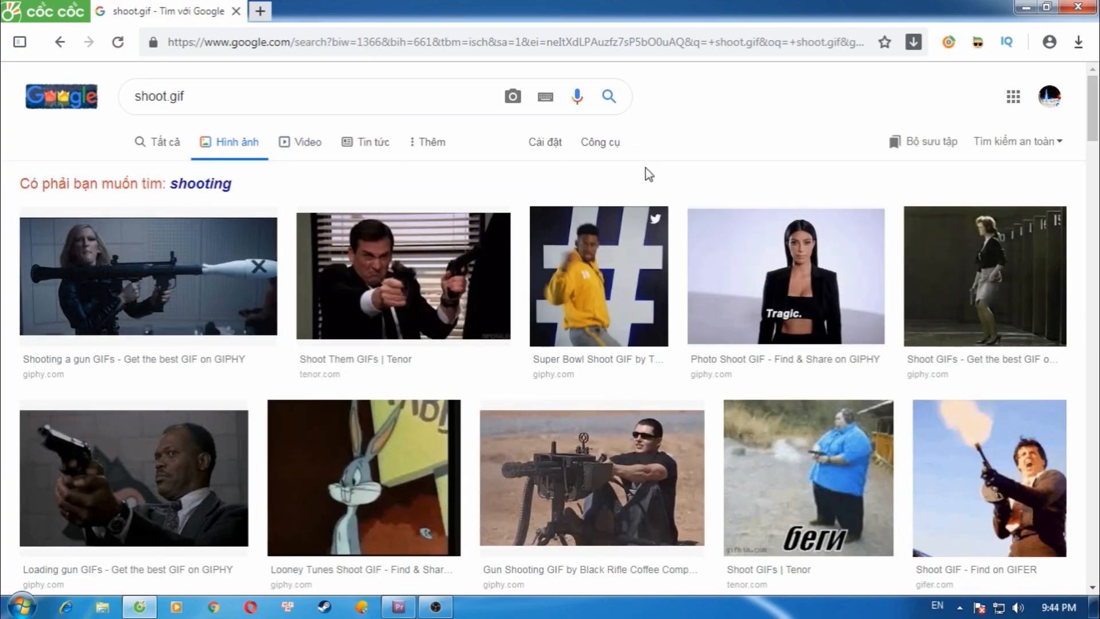
{"action": "left_click", "coordinate": [600, 142]}
{"action": "left_click", "coordinate": [233, 187]}
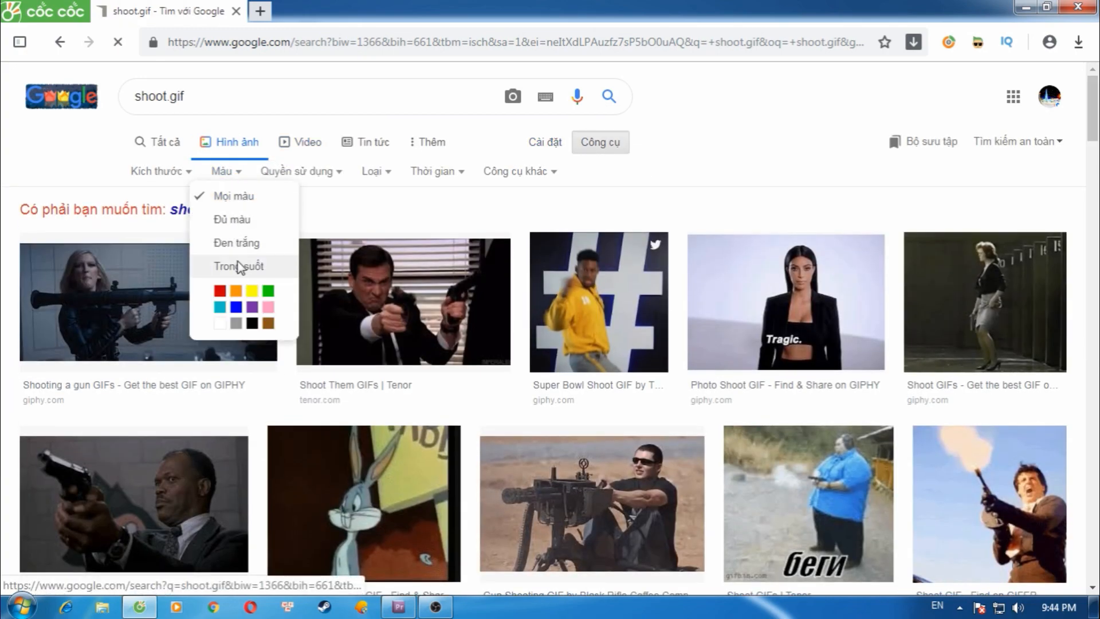
{"action": "left_click", "coordinate": [239, 262]}
- Browse the transparent results, switch the search to the literal term shoot.gif, and look for a shooting effect
{"action": "scroll", "coordinate": [350, 318], "scroll_direction": "down", "scroll_amount": 20}
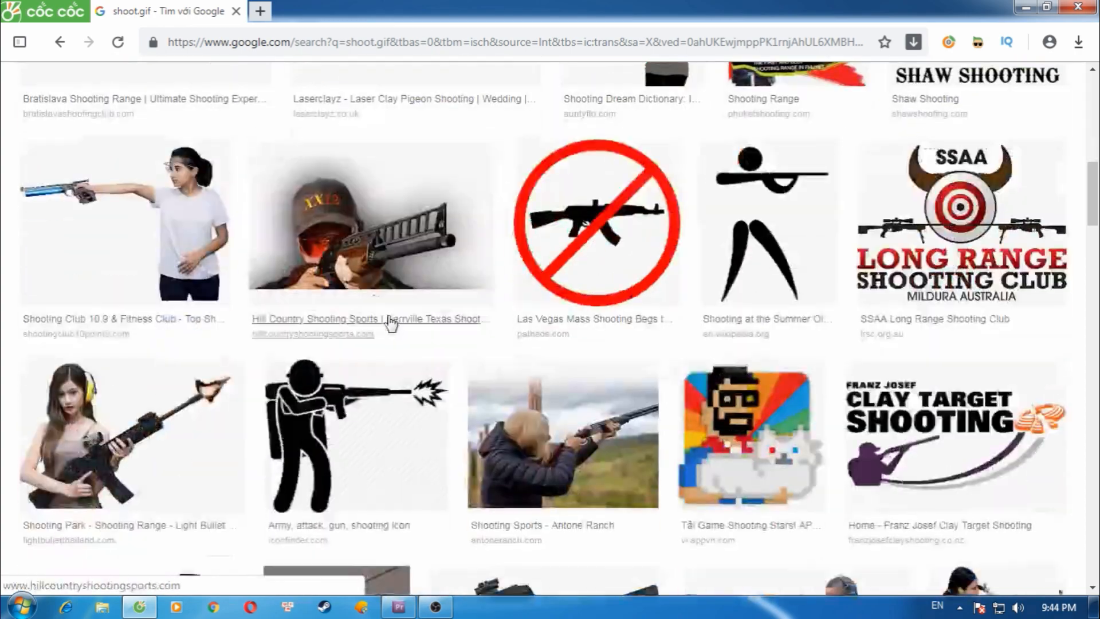
{"action": "scroll", "coordinate": [403, 313], "scroll_direction": "down", "scroll_amount": 15}
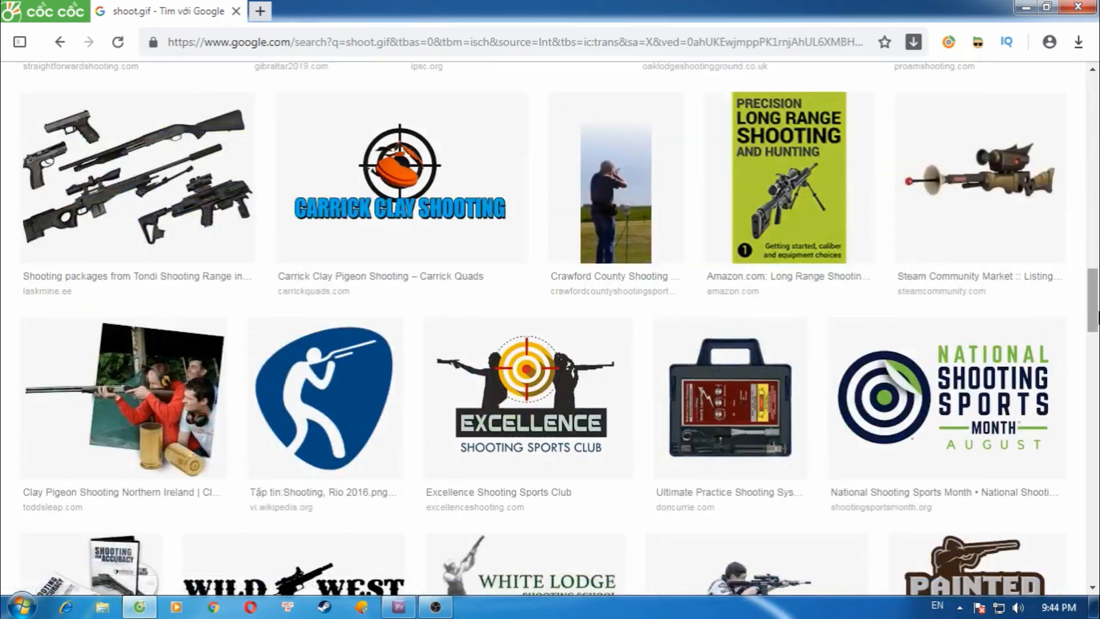
{"action": "scroll", "coordinate": [551, 330], "scroll_direction": "up", "scroll_amount": 20}
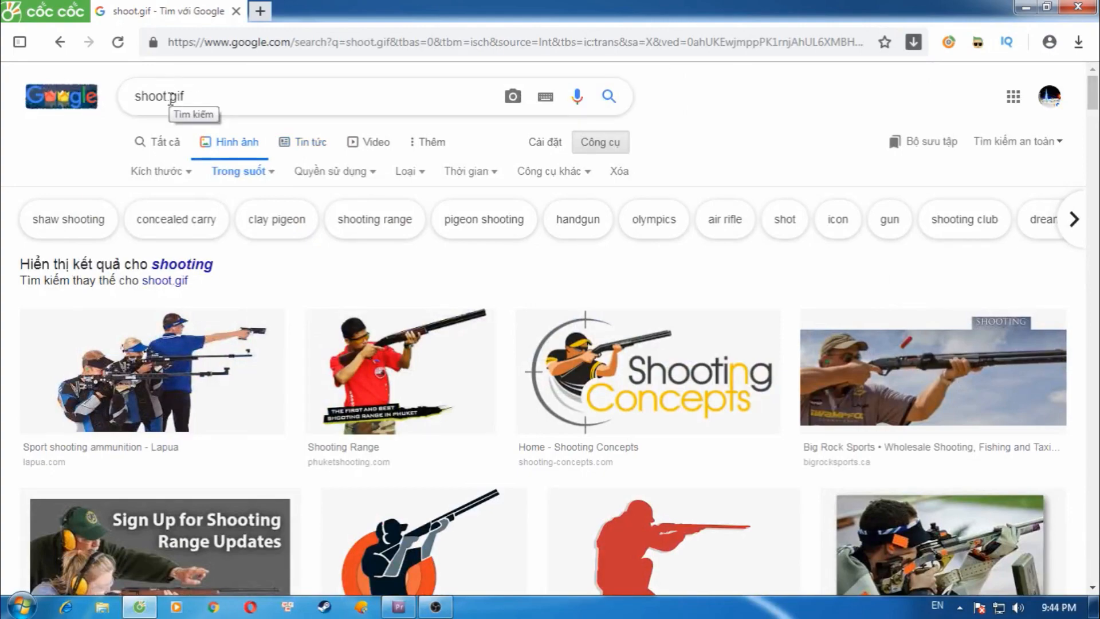
{"action": "left_click", "coordinate": [174, 283]}
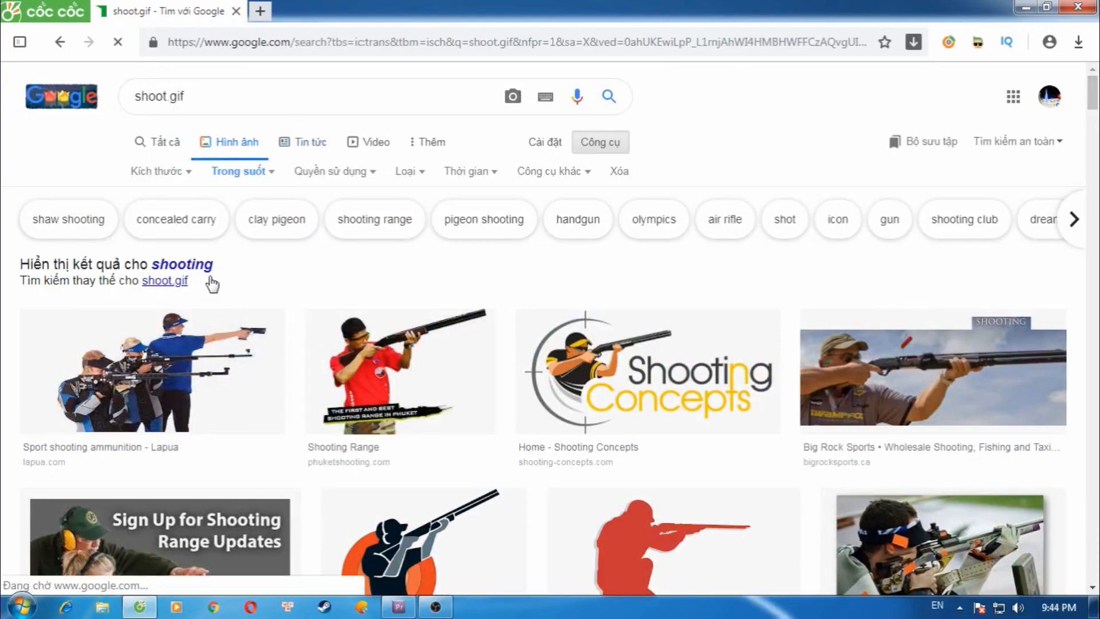
{"action": "scroll", "coordinate": [449, 349], "scroll_direction": "down", "scroll_amount": 5}
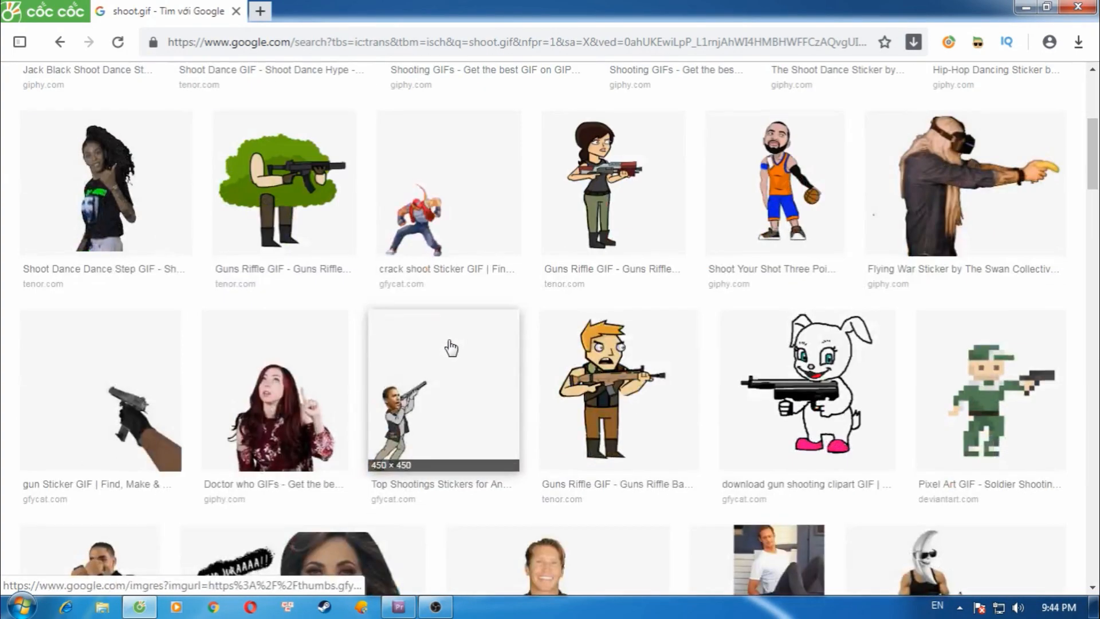
{"action": "scroll", "coordinate": [451, 347], "scroll_direction": "down", "scroll_amount": 15}
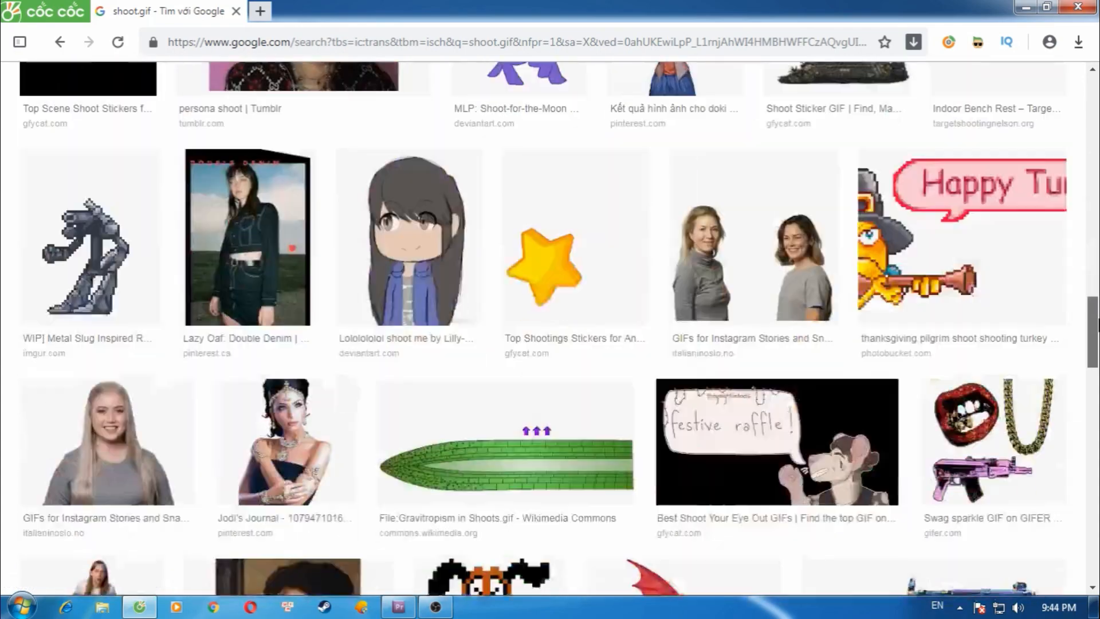
{"action": "left_click_drag", "start_coordinate": [1099, 325], "coordinate": [1099, 86]}
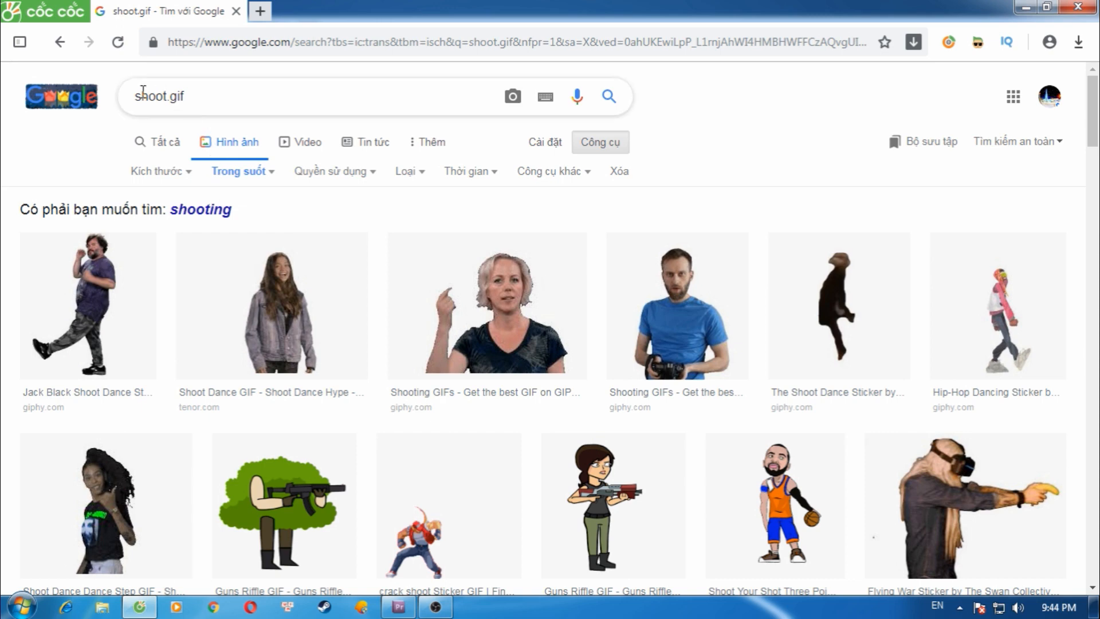
- Search images for "shoot.gif effect" and open the Big Huge Gigantic Cannonball Effect result
{"action": "type", "text": "ef"}
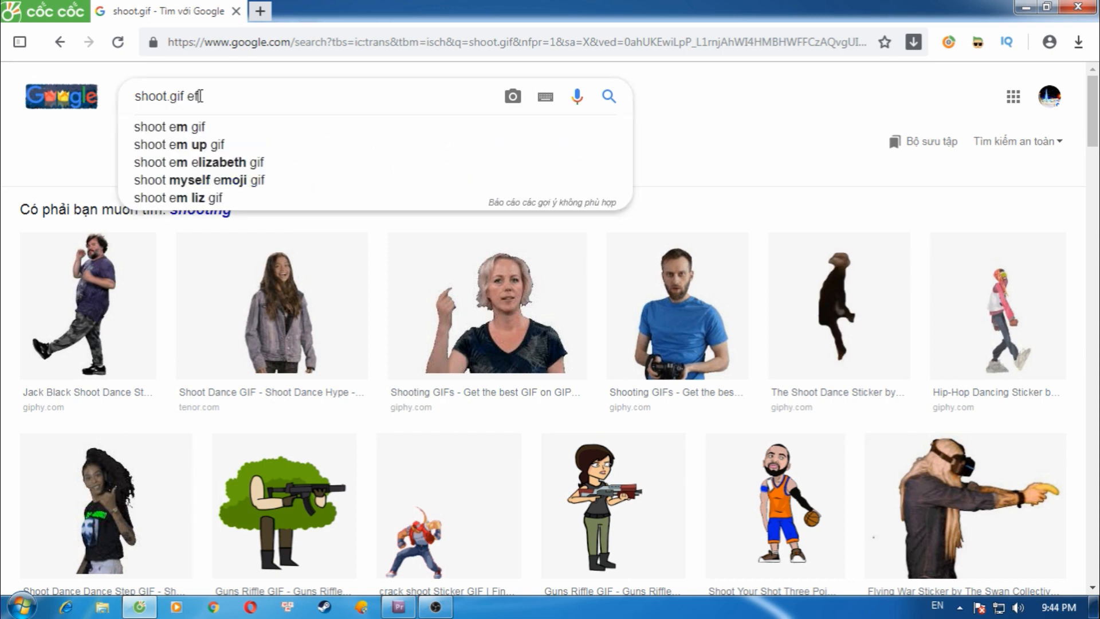
{"action": "type", "text": "fect"}
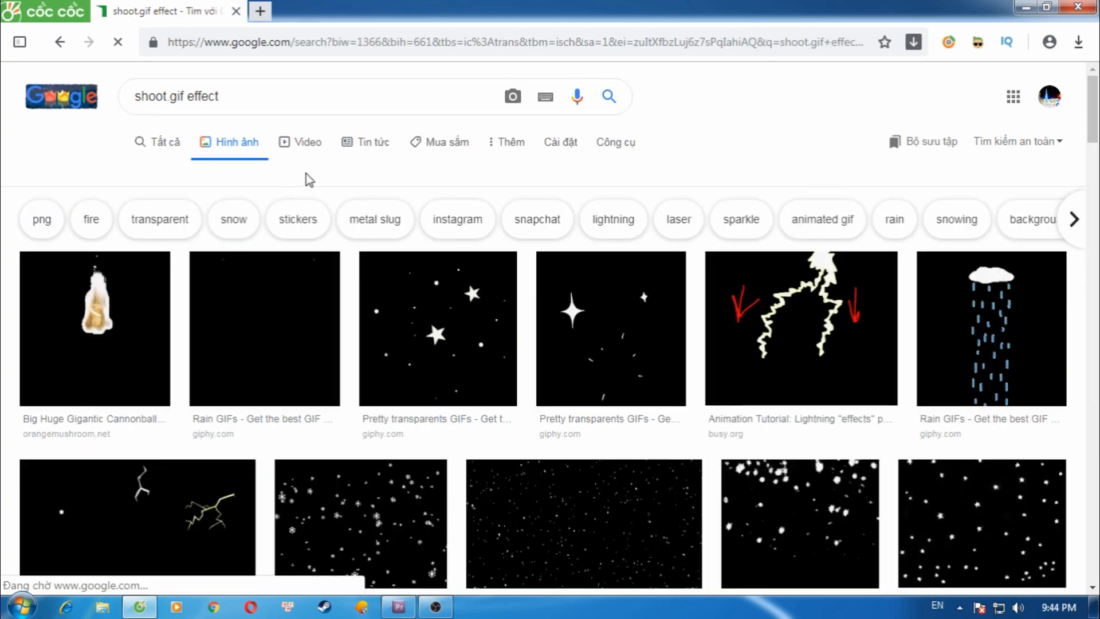
{"action": "scroll", "coordinate": [309, 331], "scroll_direction": "down", "scroll_amount": 1}
{"action": "scroll", "coordinate": [310, 331], "scroll_direction": "down", "scroll_amount": 4}
{"action": "scroll", "coordinate": [307, 331], "scroll_direction": "up", "scroll_amount": 3}
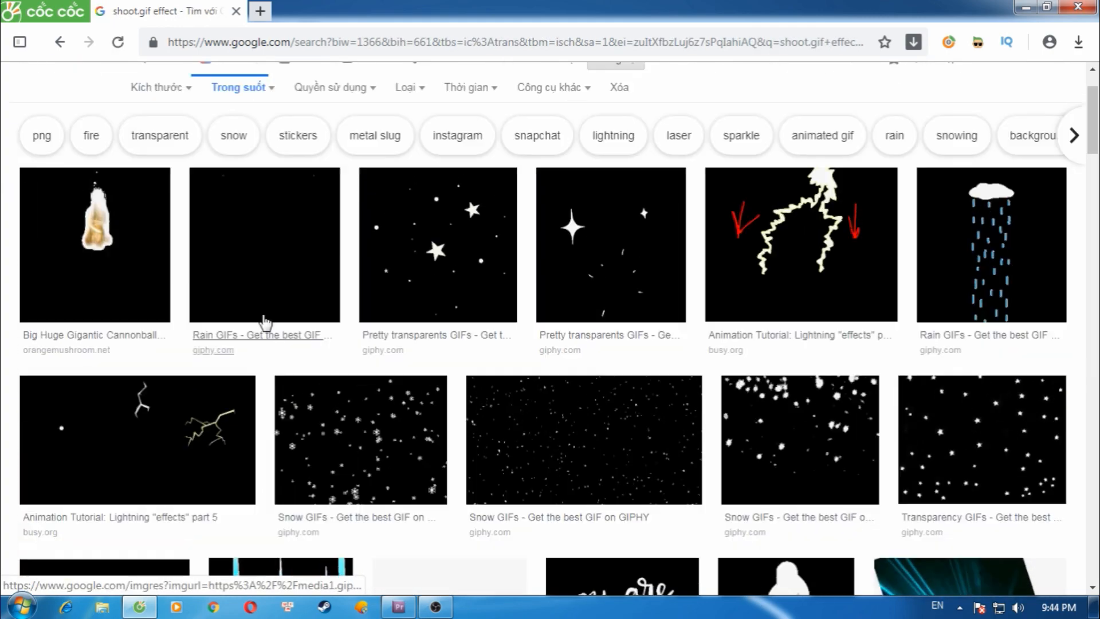
{"action": "left_click", "coordinate": [111, 252]}
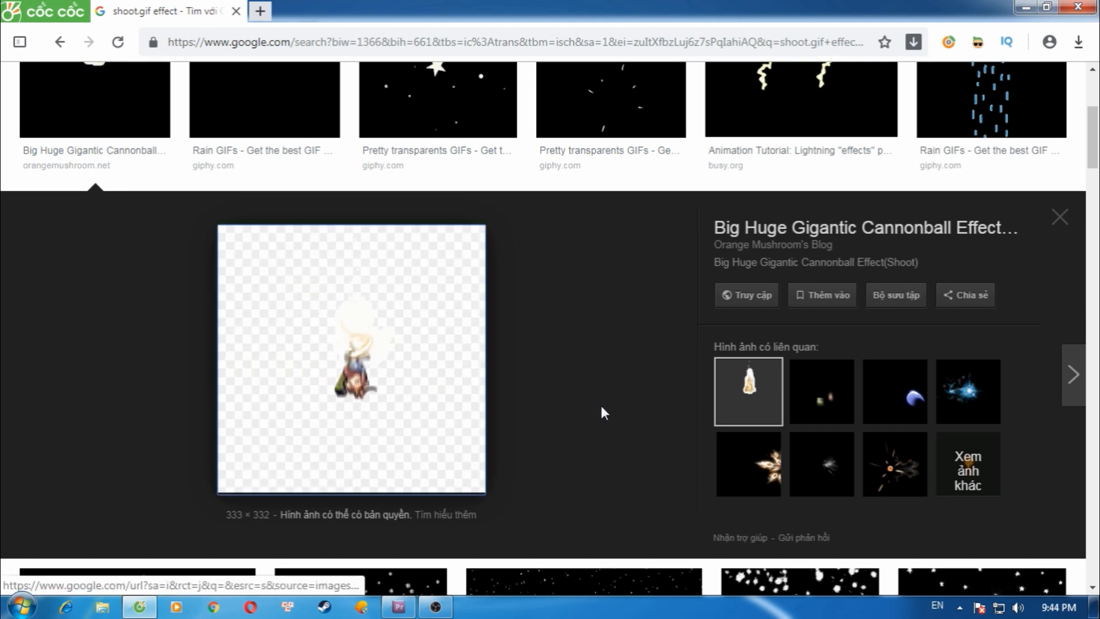
- Pick the fiery Maplestory red blog GIF from the related images and save it to the Desktop as Lylp.gif
{"action": "left_click", "coordinate": [826, 477]}
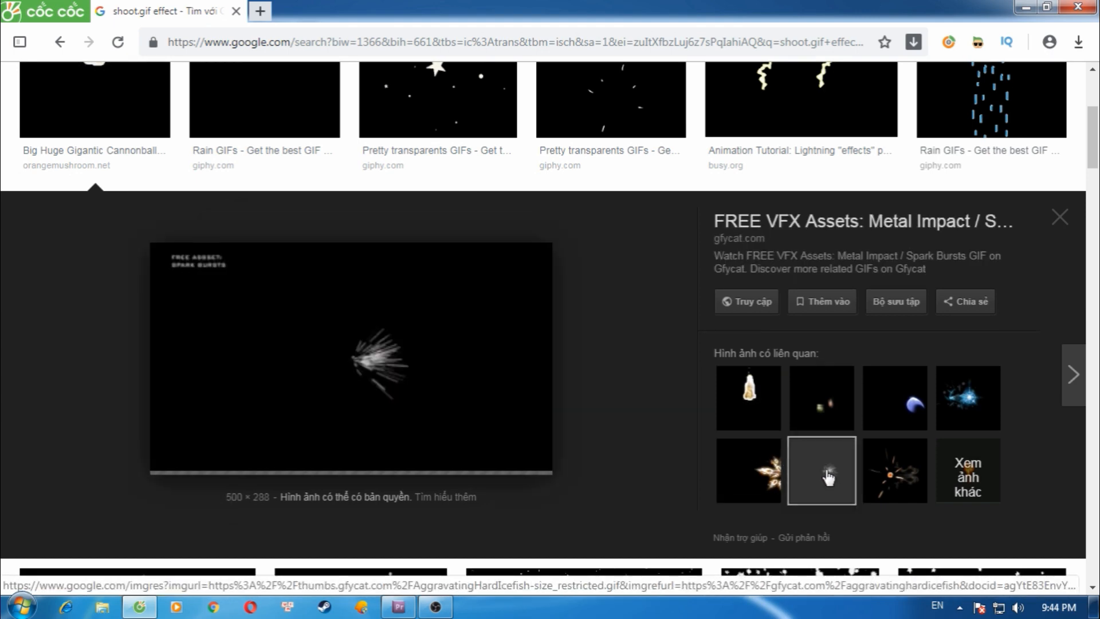
{"action": "left_click", "coordinate": [775, 481]}
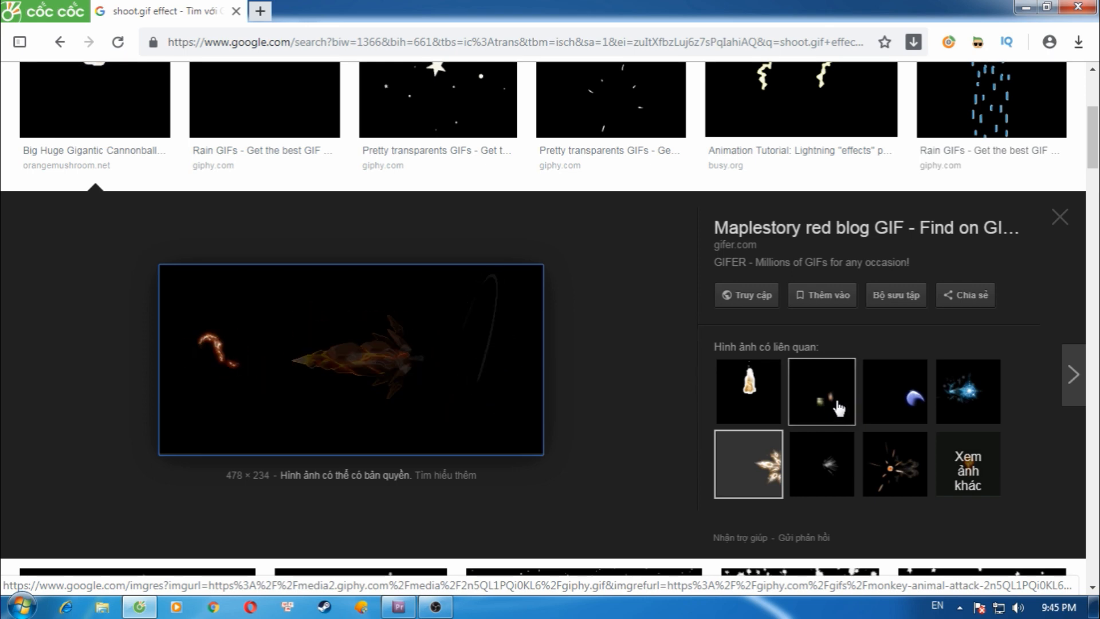
{"action": "right_click", "coordinate": [400, 328]}
{"action": "left_click", "coordinate": [458, 233]}
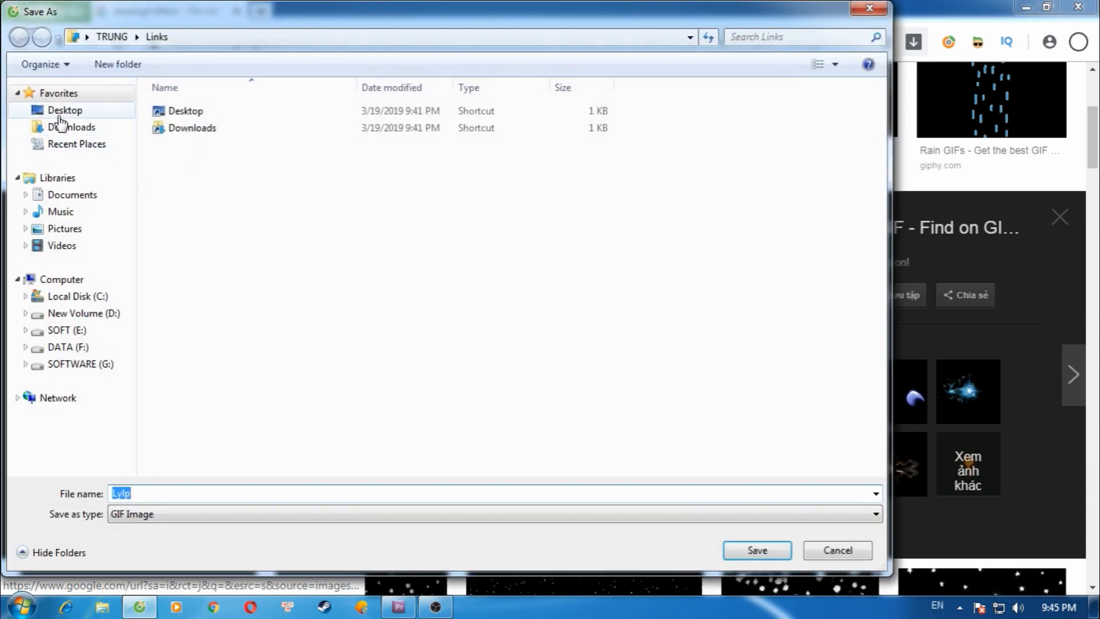
{"action": "left_click", "coordinate": [62, 110]}
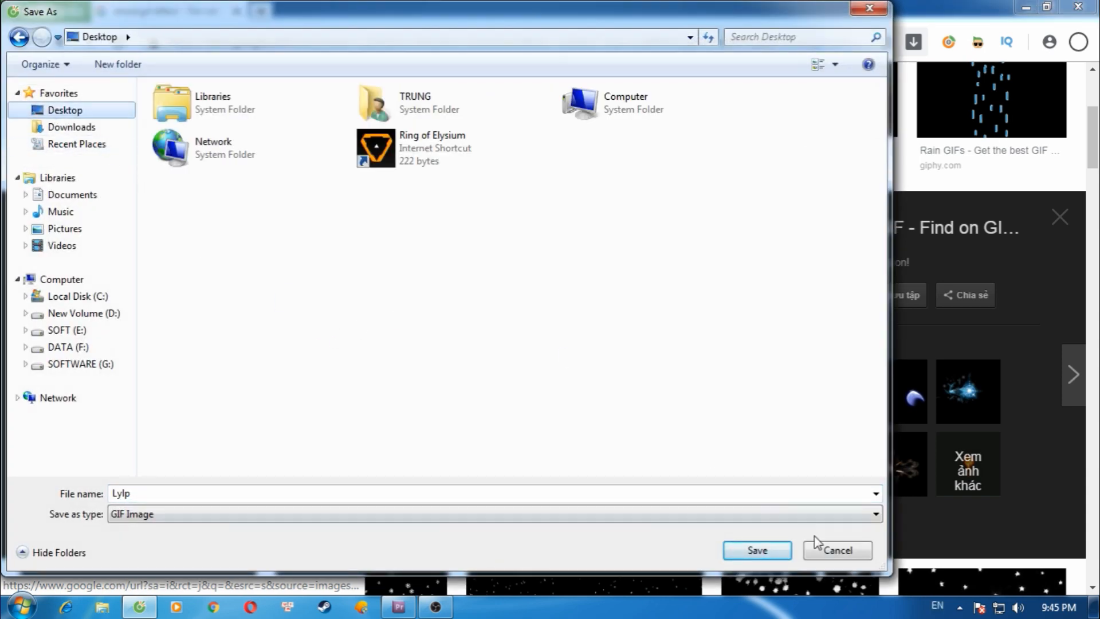
{"action": "left_click", "coordinate": [744, 551]}
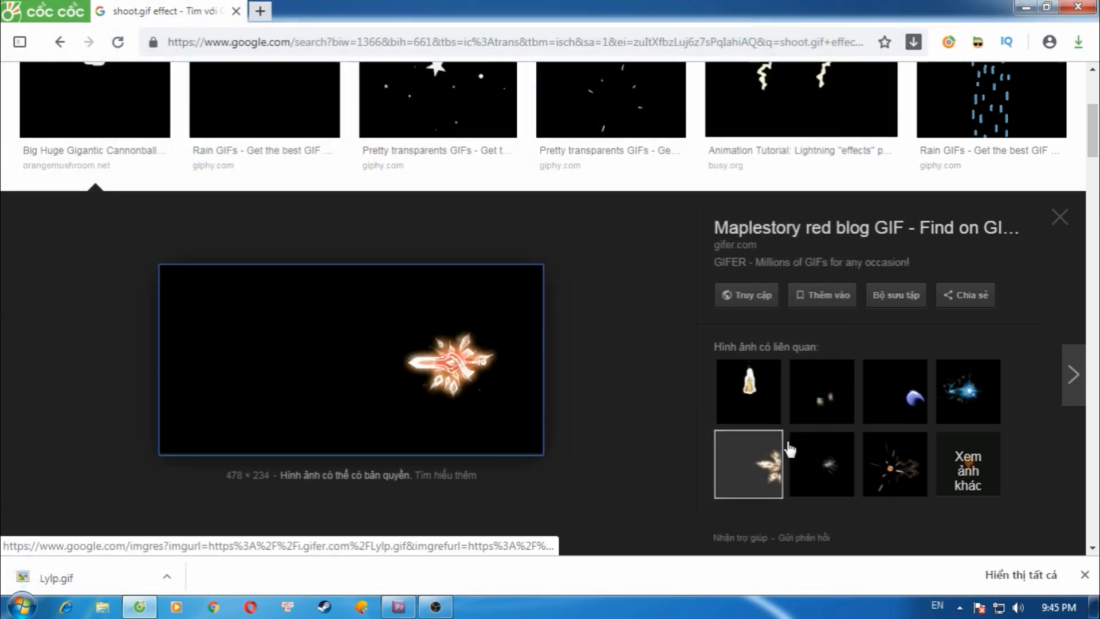
- Preview the other related effect GIFs, including the blue magic burst and the orange spark burst with smoke
{"action": "left_click", "coordinate": [897, 393]}
{"action": "left_click", "coordinate": [980, 413]}
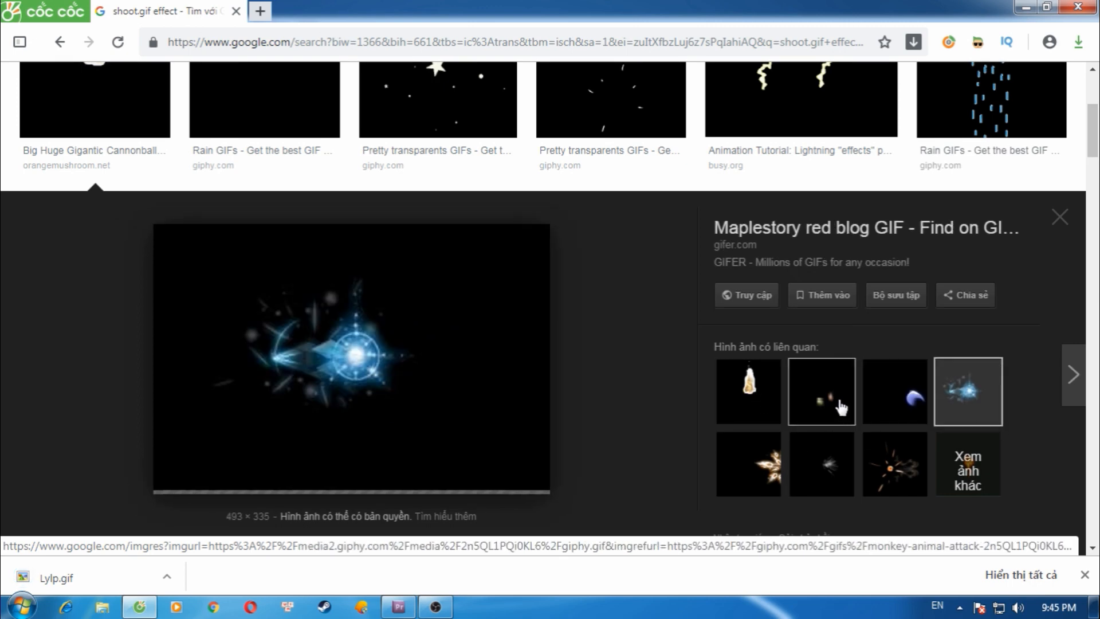
{"action": "left_click", "coordinate": [897, 479]}
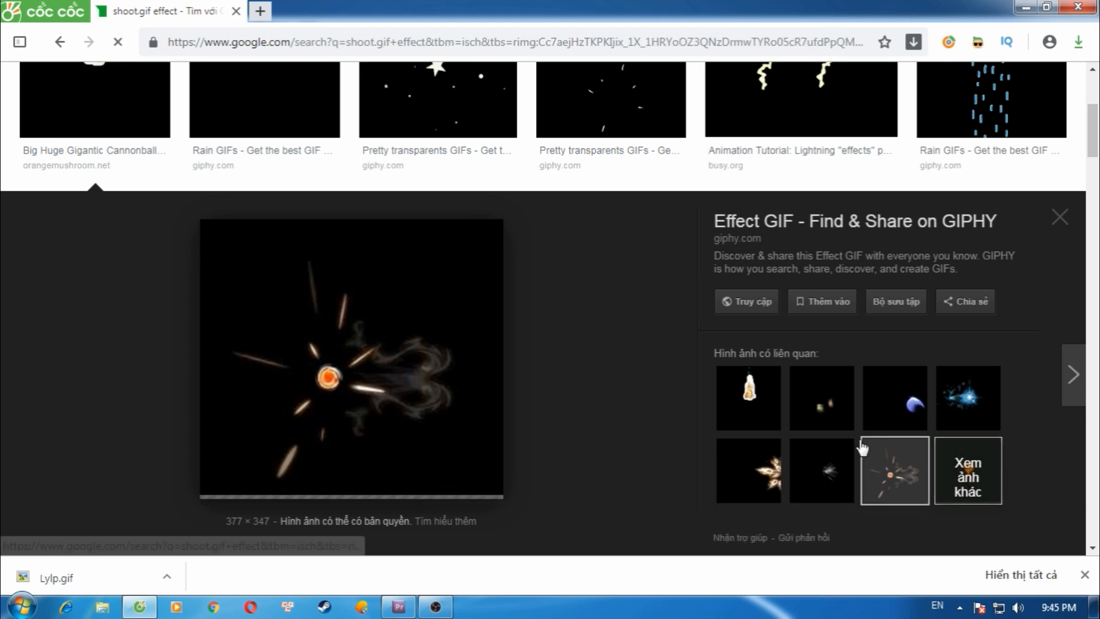
- Preview the Wadalite's Cannon Shooter effect and two of its related GIFs, the purple Skill burst and the ArtStation game effect
{"action": "scroll", "coordinate": [514, 400], "scroll_direction": "down", "scroll_amount": 3}
{"action": "scroll", "coordinate": [514, 400], "scroll_direction": "down", "scroll_amount": 1}
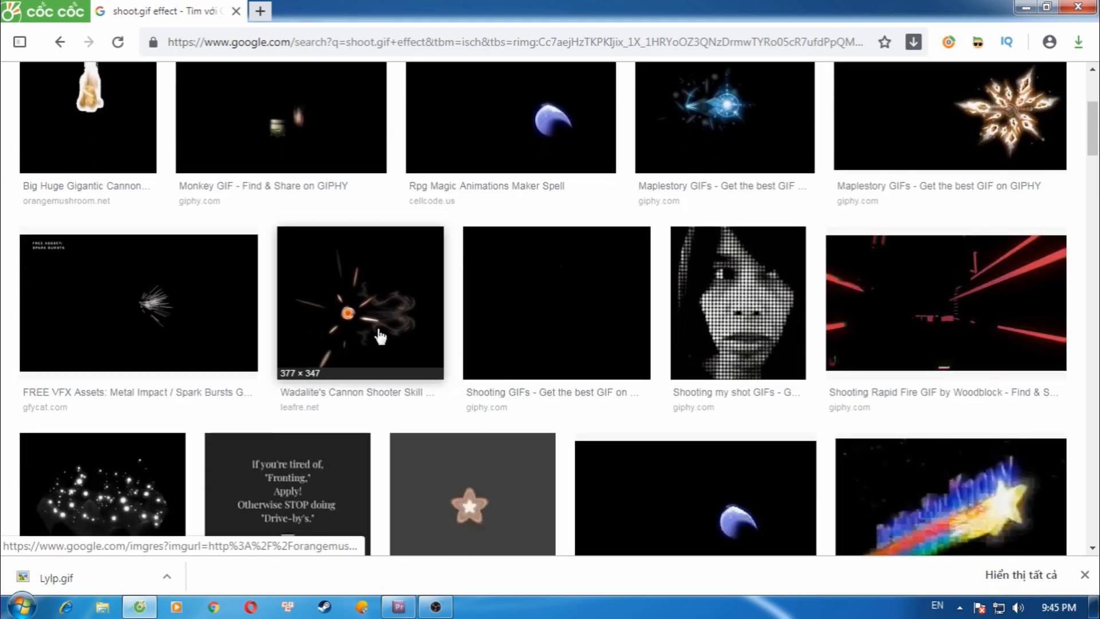
{"action": "left_click", "coordinate": [381, 337]}
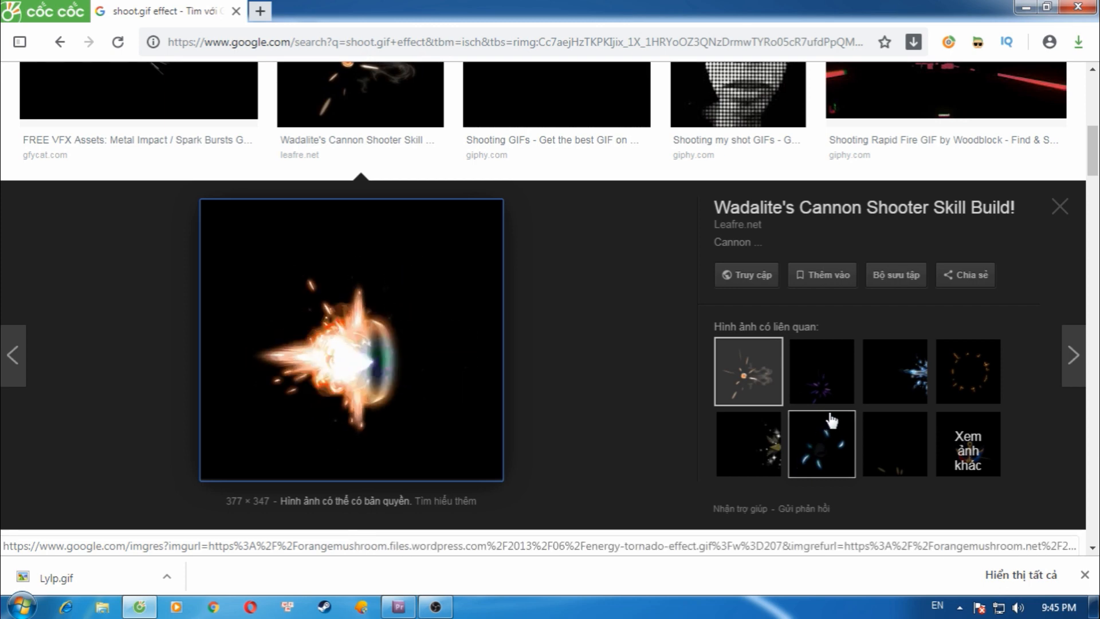
{"action": "left_click", "coordinate": [825, 387]}
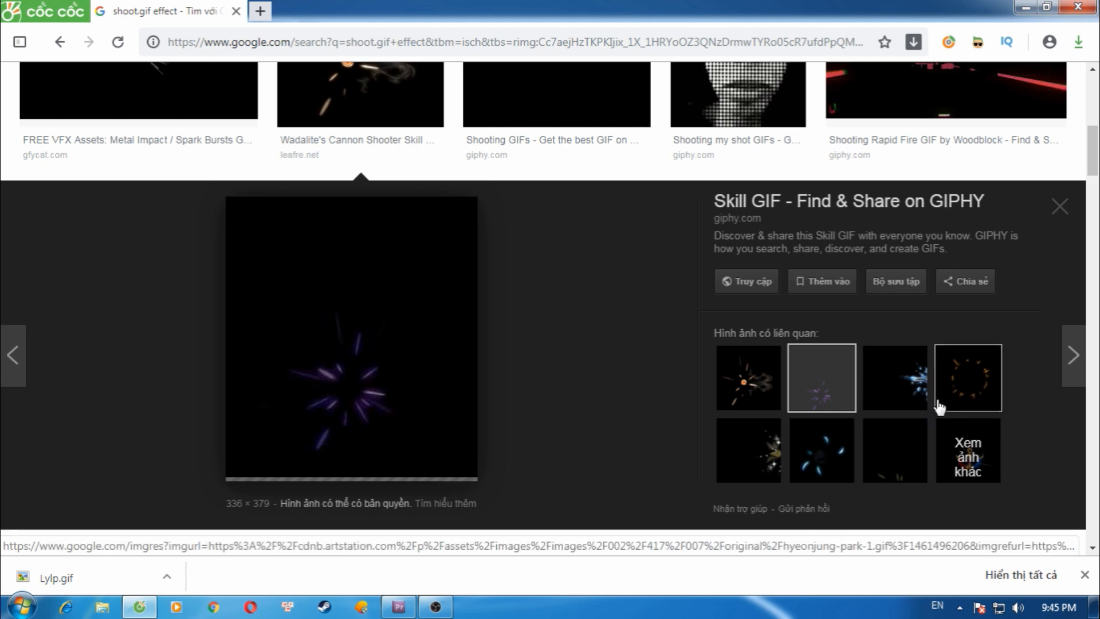
{"action": "left_click", "coordinate": [968, 383]}
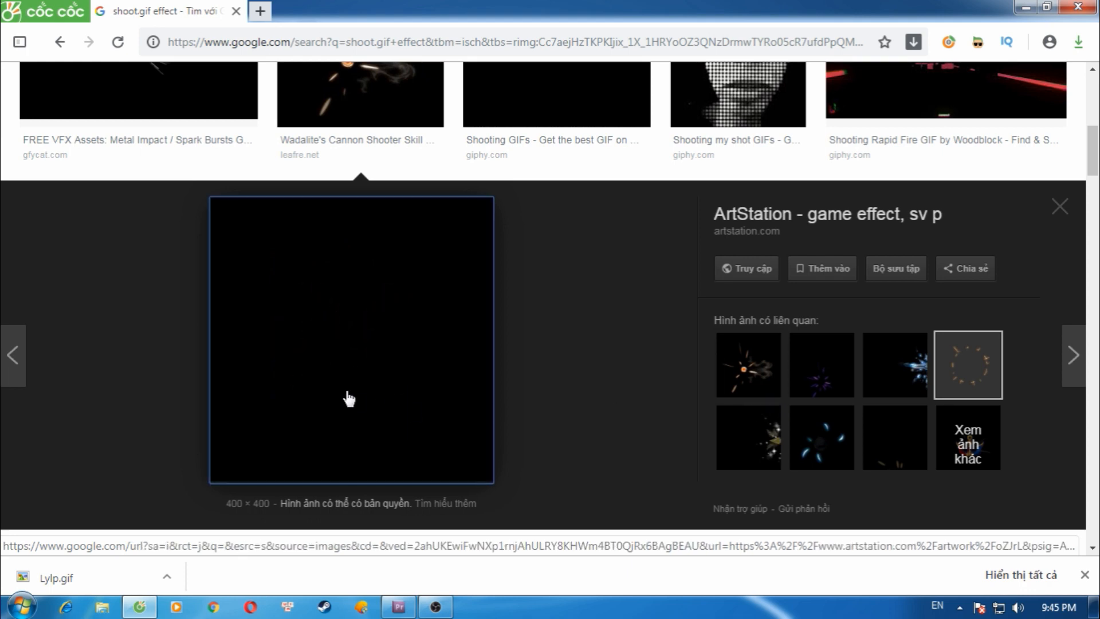
{"action": "right_click", "coordinate": [332, 335]}
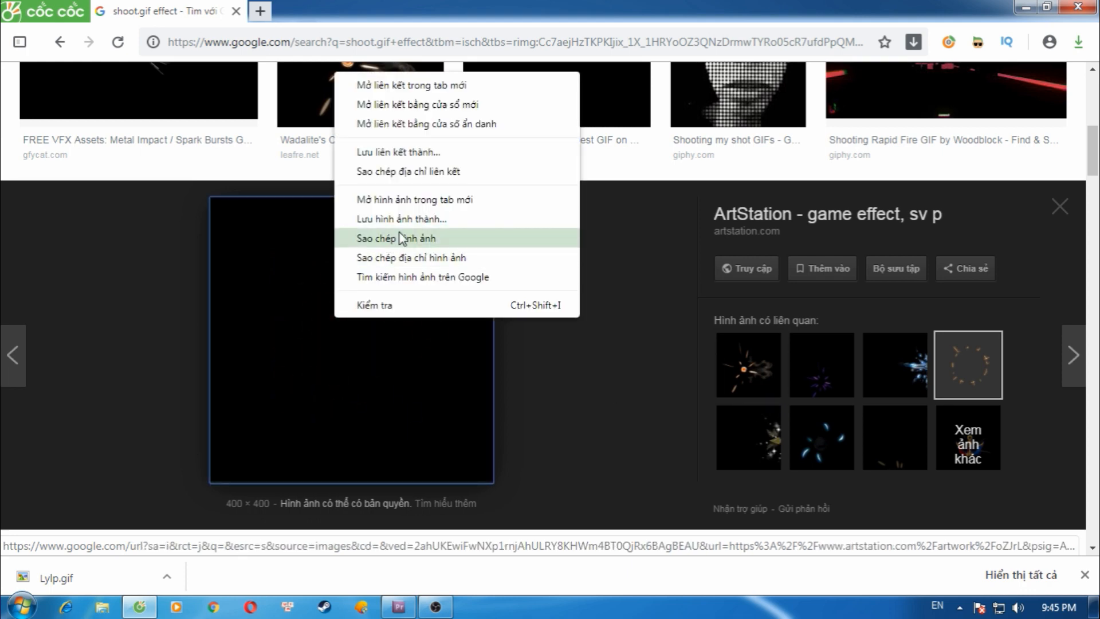
{"action": "left_click", "coordinate": [671, 443]}
- Browse further through the shoot.gif effect results for other shooting effects, and return to the ArtStation game effect preview
{"action": "scroll", "coordinate": [676, 442], "scroll_direction": "down", "scroll_amount": 5}
{"action": "scroll", "coordinate": [803, 438], "scroll_direction": "down", "scroll_amount": 3}
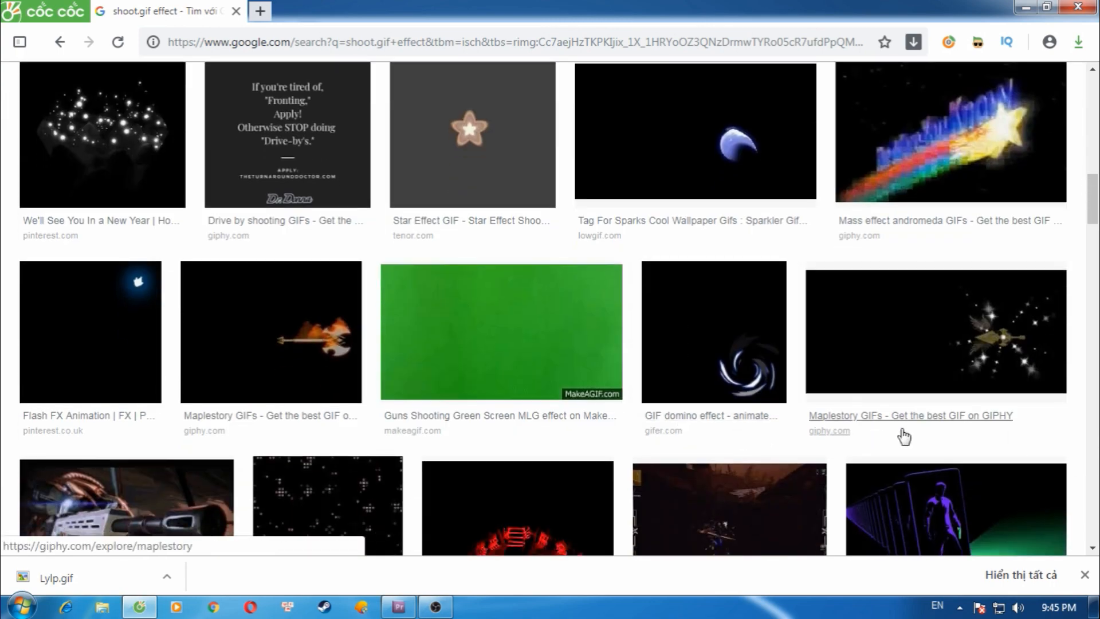
{"action": "scroll", "coordinate": [940, 361], "scroll_direction": "down", "scroll_amount": 5}
{"action": "scroll", "coordinate": [559, 400], "scroll_direction": "down", "scroll_amount": 8}
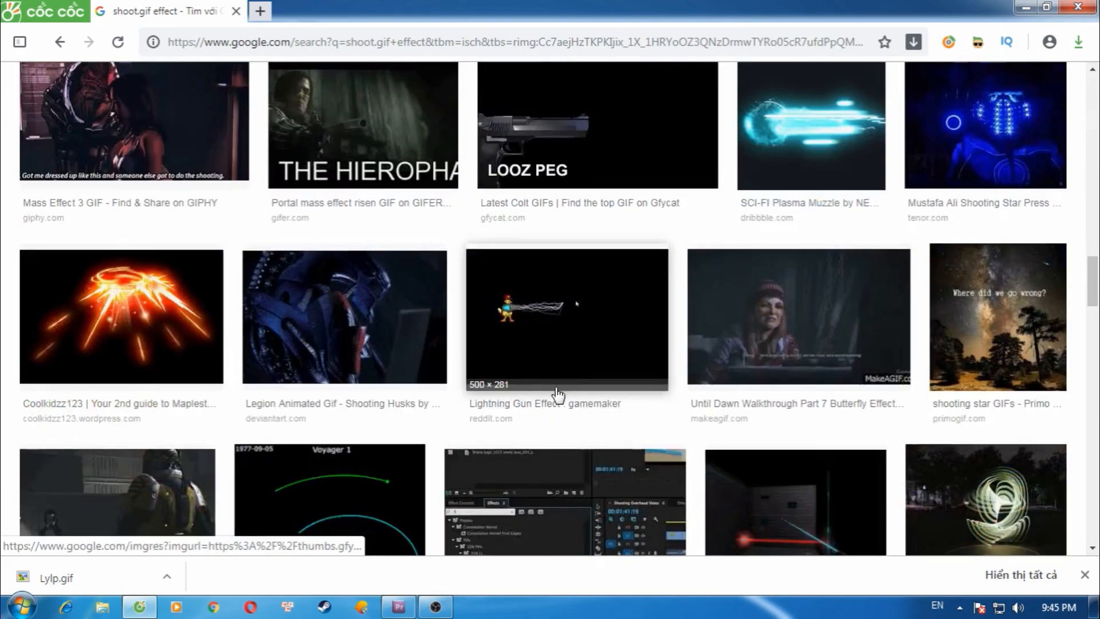
{"action": "scroll", "coordinate": [559, 394], "scroll_direction": "down", "scroll_amount": 7}
{"action": "scroll", "coordinate": [560, 393], "scroll_direction": "down", "scroll_amount": 9}
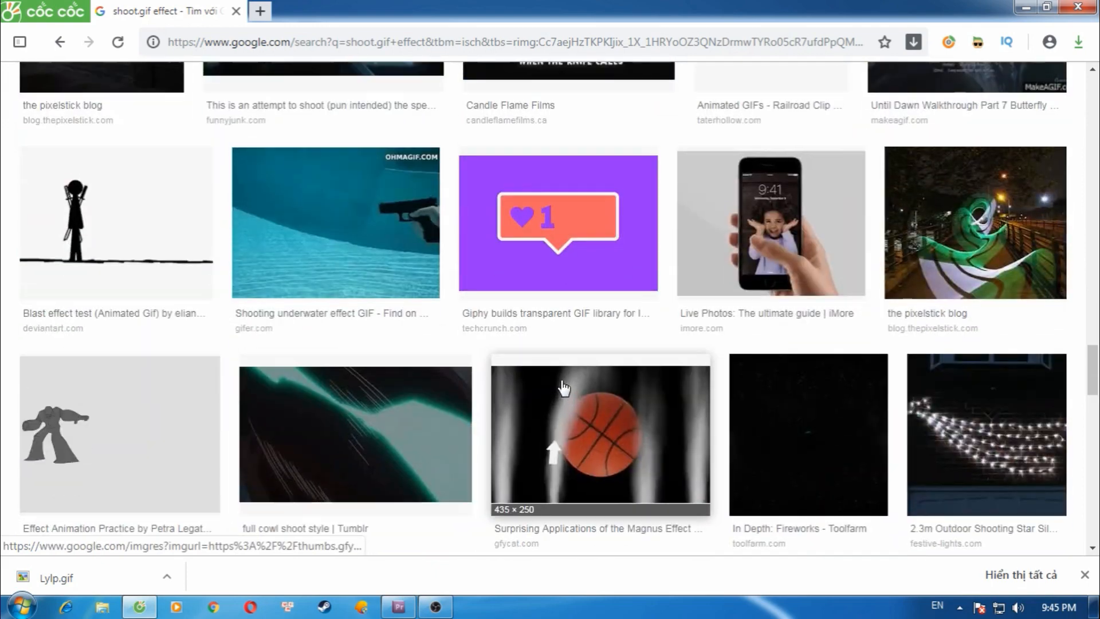
{"action": "scroll", "coordinate": [563, 388], "scroll_direction": "up", "scroll_amount": 15}
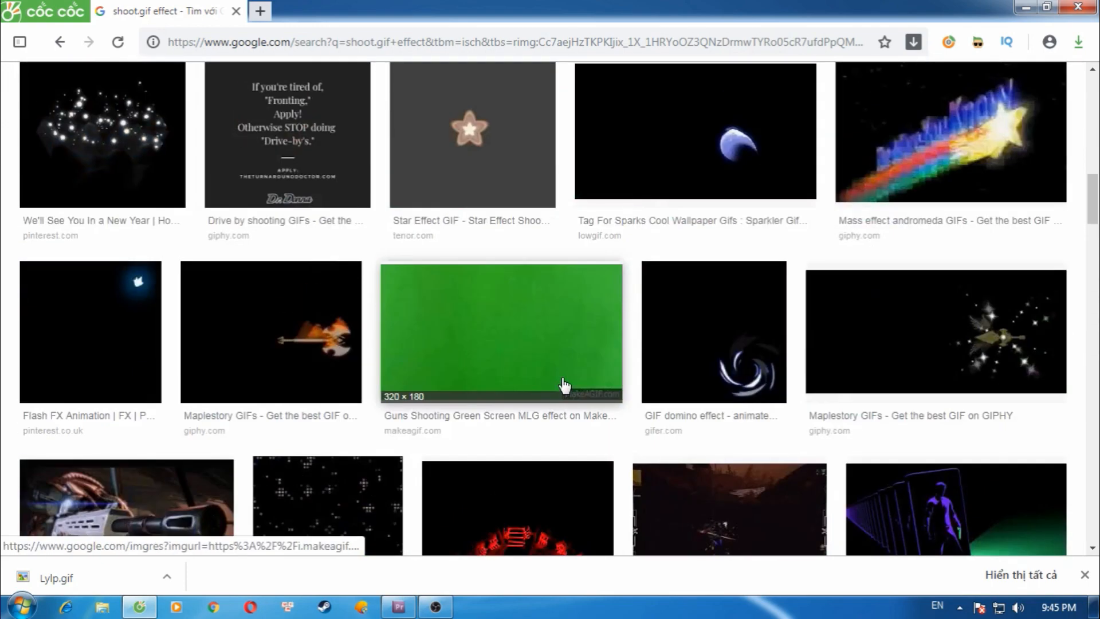
{"action": "scroll", "coordinate": [563, 386], "scroll_direction": "up", "scroll_amount": 8}
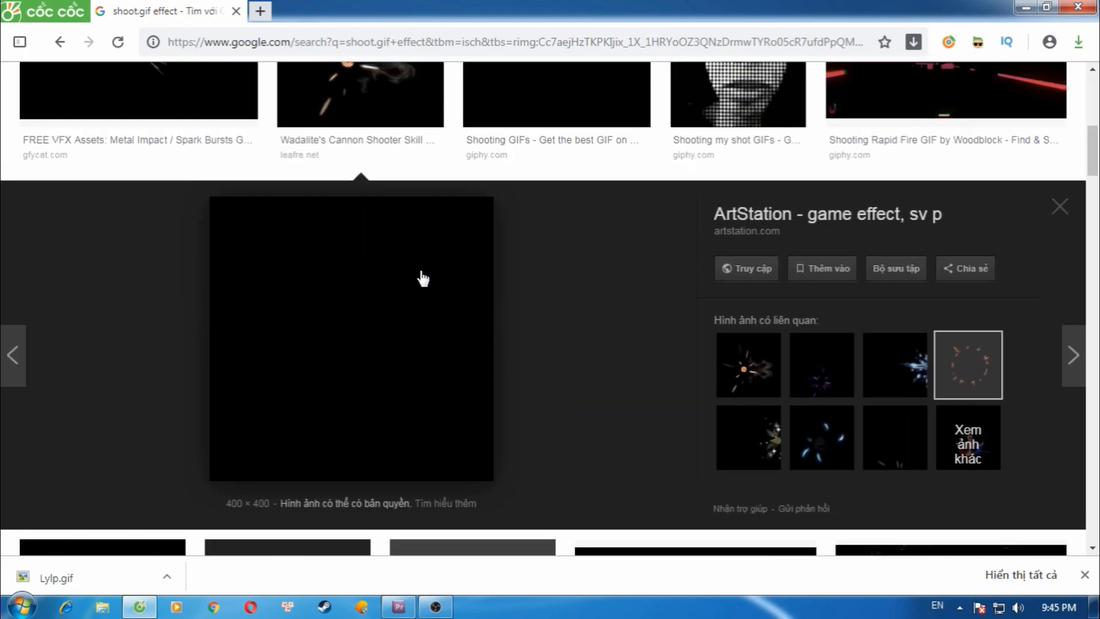
{"action": "right_click", "coordinate": [373, 329]}
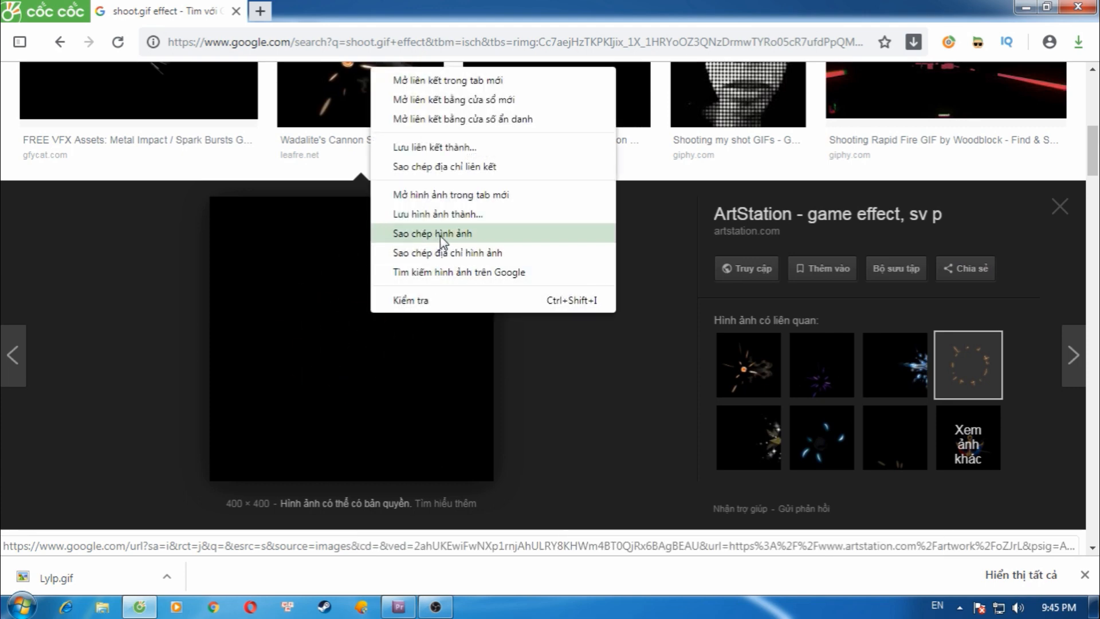
{"action": "left_click", "coordinate": [526, 355]}
- Open the Monkey GIF result and preview the TNT (70's Theme Ride) explosion GIF among its related images
{"action": "scroll", "coordinate": [592, 373], "scroll_direction": "up", "scroll_amount": 6}
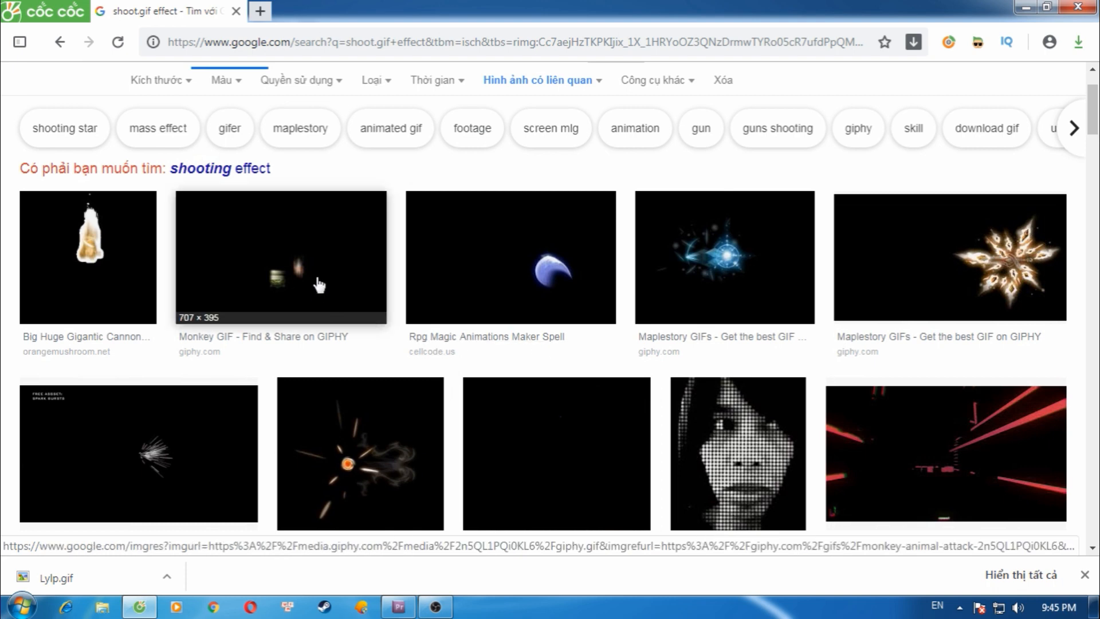
{"action": "left_click", "coordinate": [297, 255]}
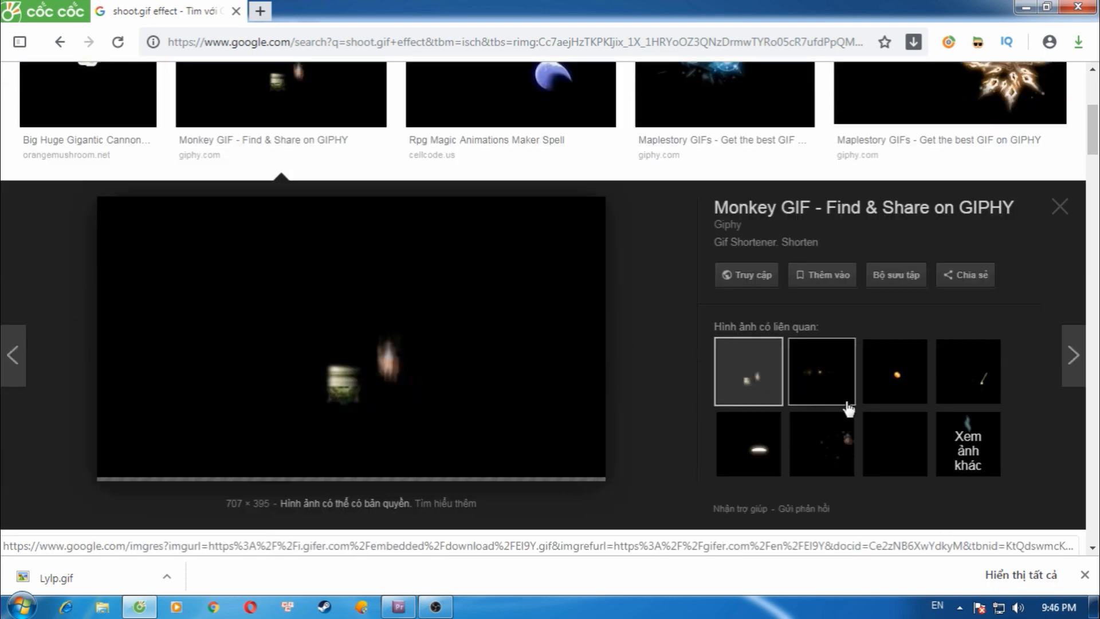
{"action": "left_click", "coordinate": [886, 389]}
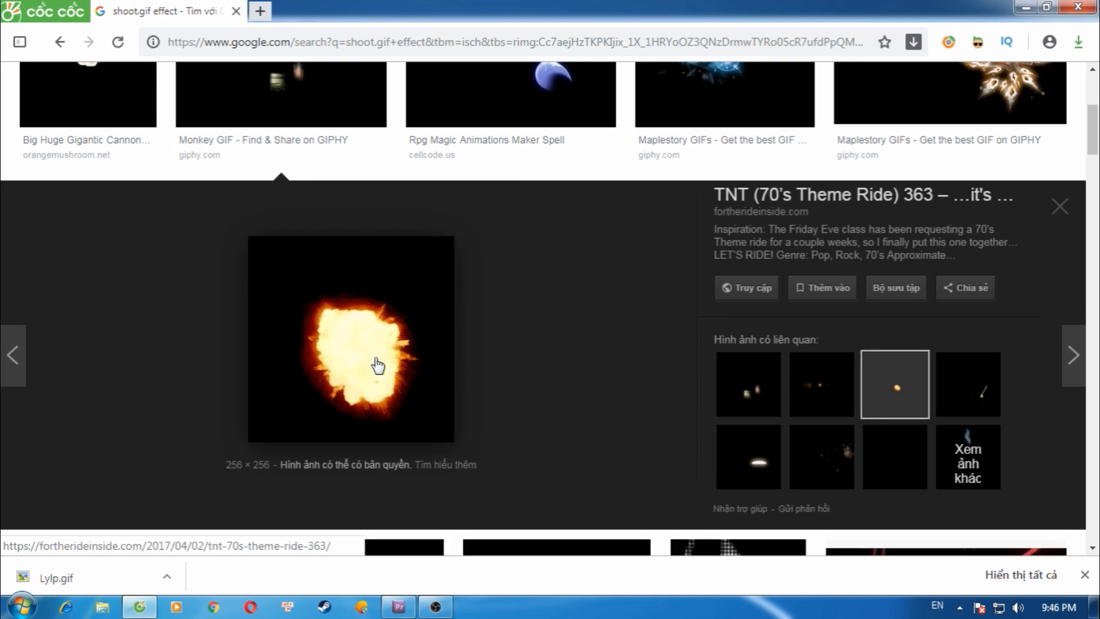
- View the TNT explosion GIF on its source page in a new tab, and close that tab
{"action": "right_click", "coordinate": [376, 365]}
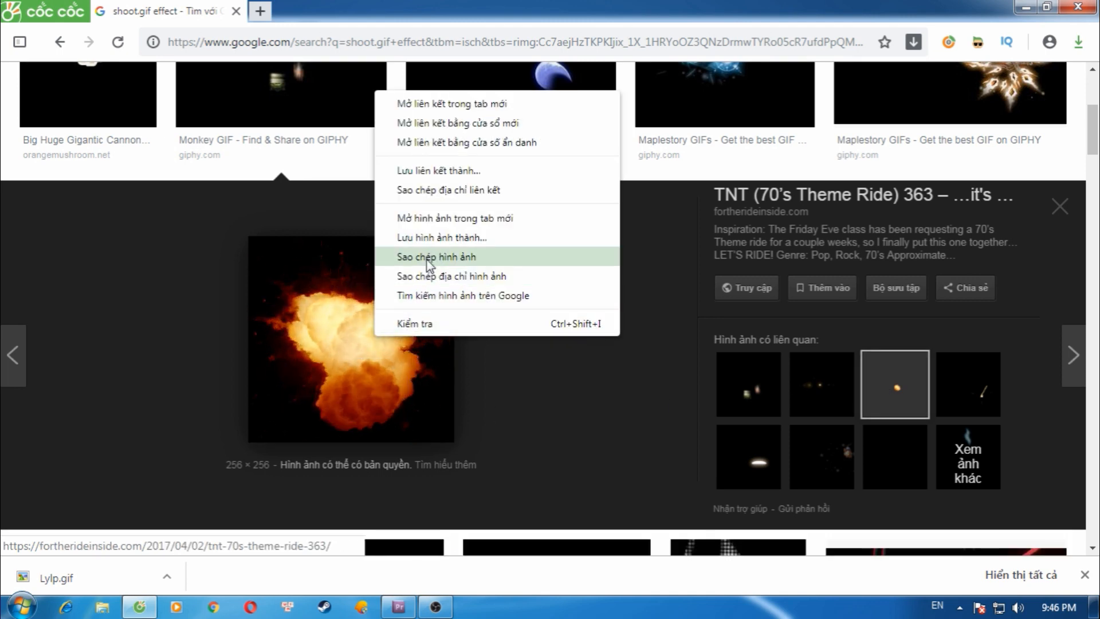
{"action": "left_click", "coordinate": [422, 103]}
{"action": "left_click", "coordinate": [353, 12]}
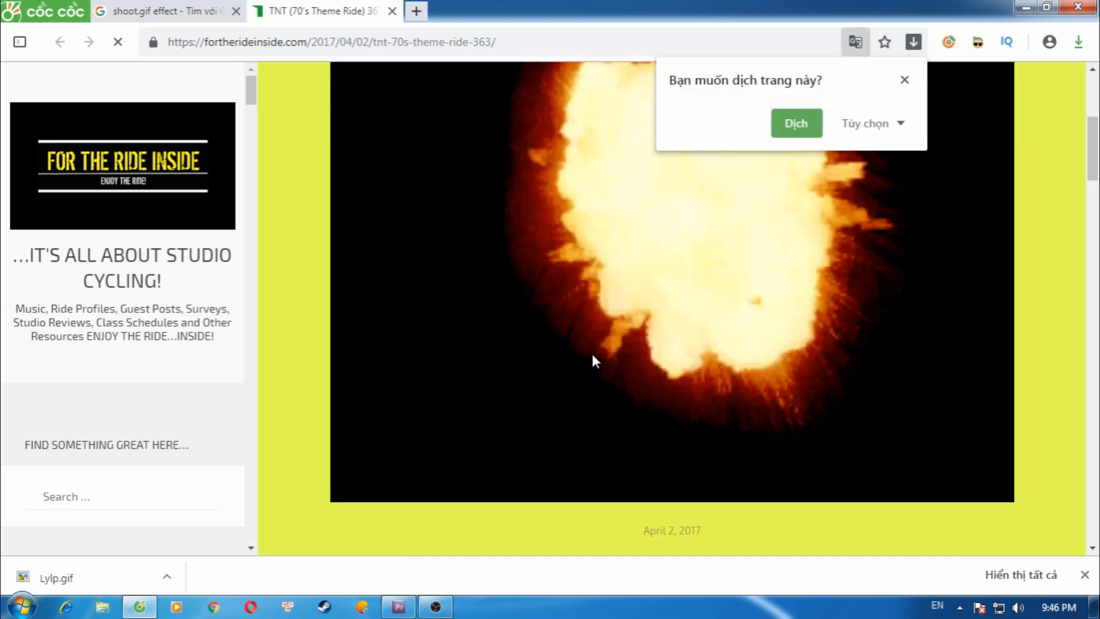
{"action": "left_click", "coordinate": [900, 83]}
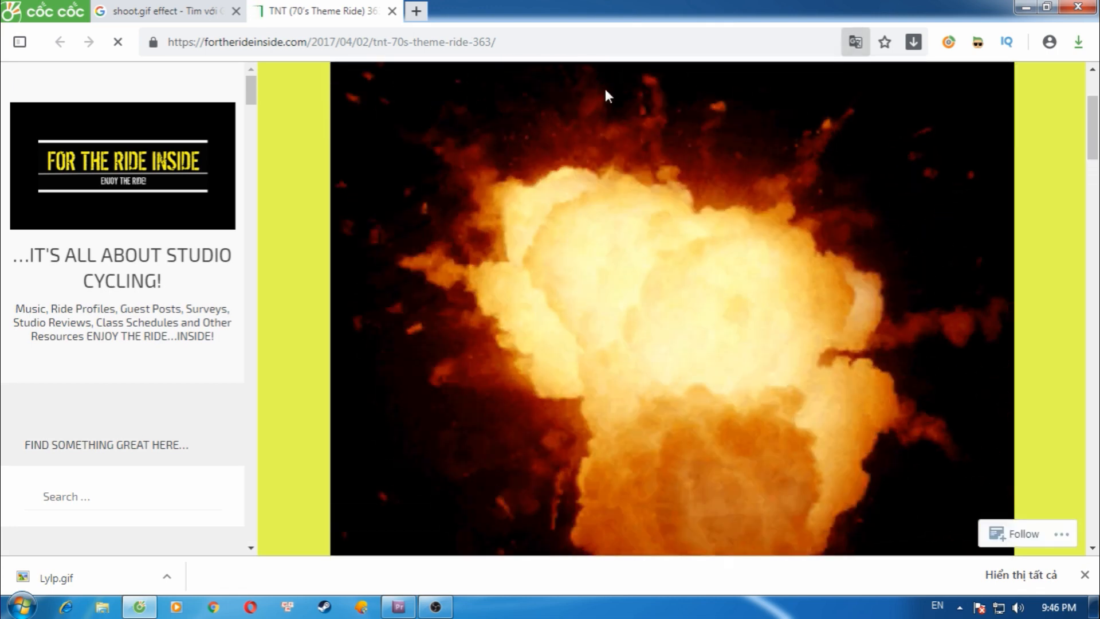
{"action": "left_click", "coordinate": [392, 11]}
{"action": "scroll", "coordinate": [507, 338], "scroll_direction": "up", "scroll_amount": 3}
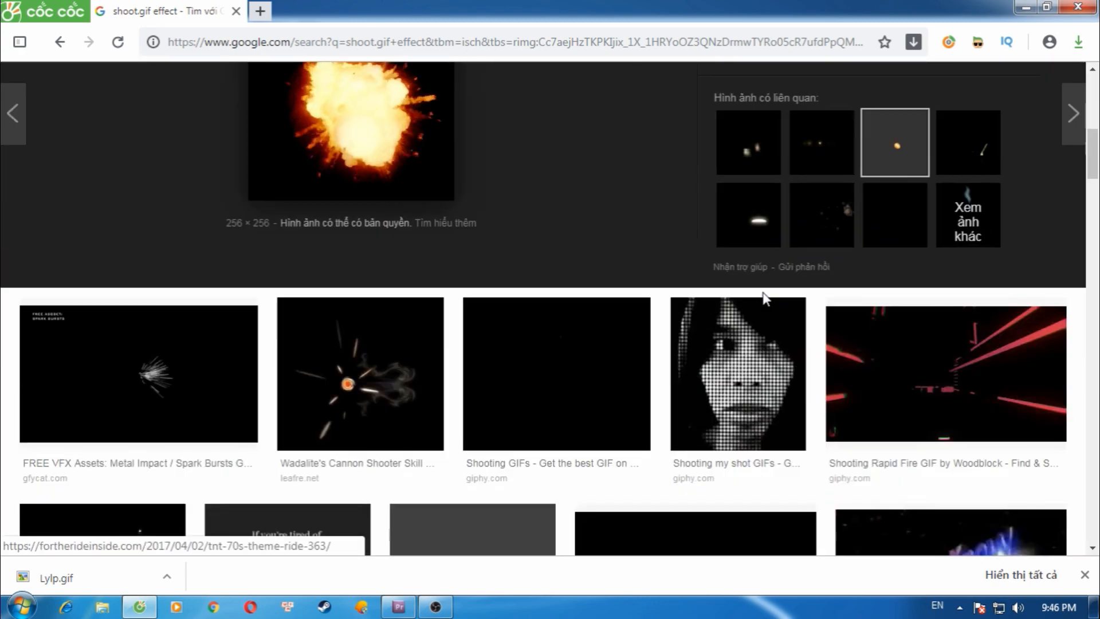
{"action": "scroll", "coordinate": [774, 289], "scroll_direction": "down", "scroll_amount": 7}
- Switch to Premiere Pro and import Lylp.gif from the Desktop into the NeC project
{"action": "left_click", "coordinate": [399, 606]}
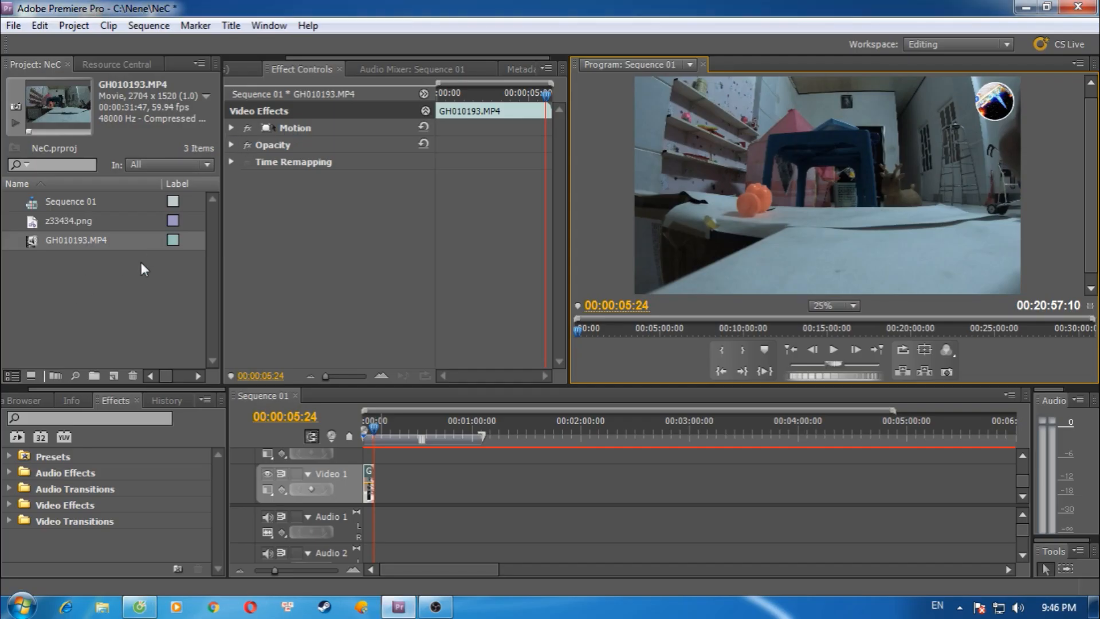
{"action": "double_click", "coordinate": [139, 287]}
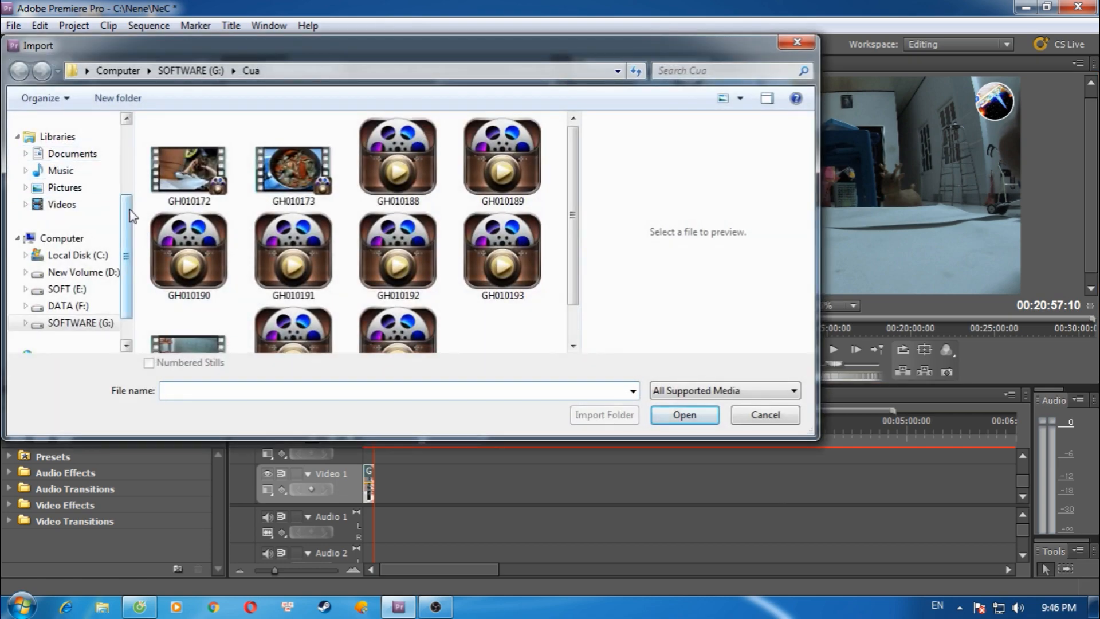
{"action": "scroll", "coordinate": [132, 215], "scroll_direction": "up", "scroll_amount": 3}
{"action": "left_click", "coordinate": [65, 195]}
{"action": "left_click", "coordinate": [383, 229]}
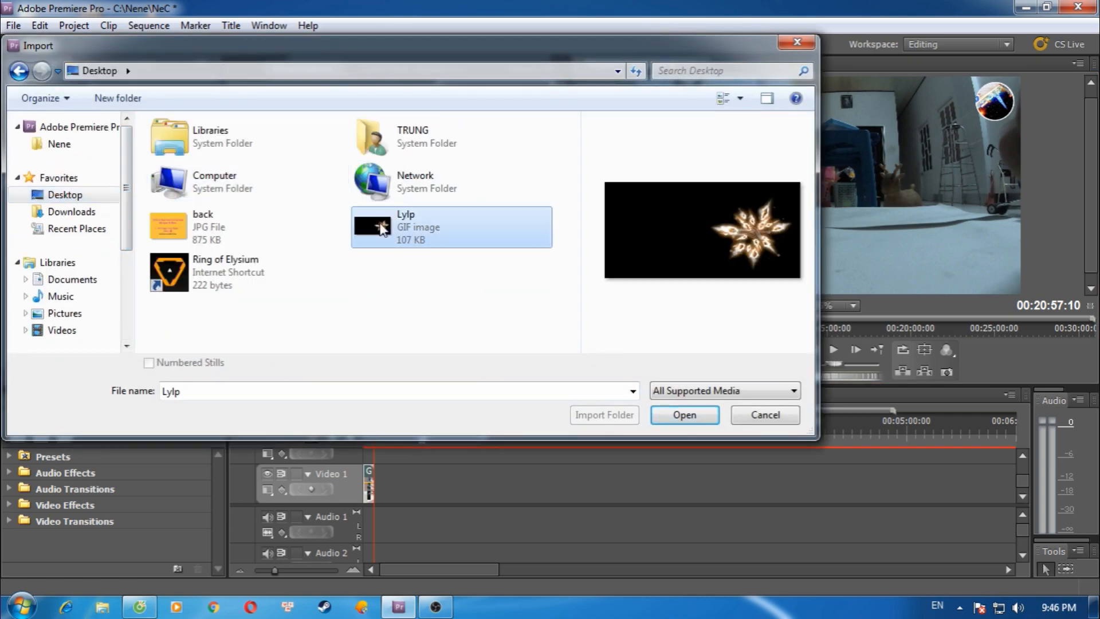
{"action": "double_click", "coordinate": [383, 230]}
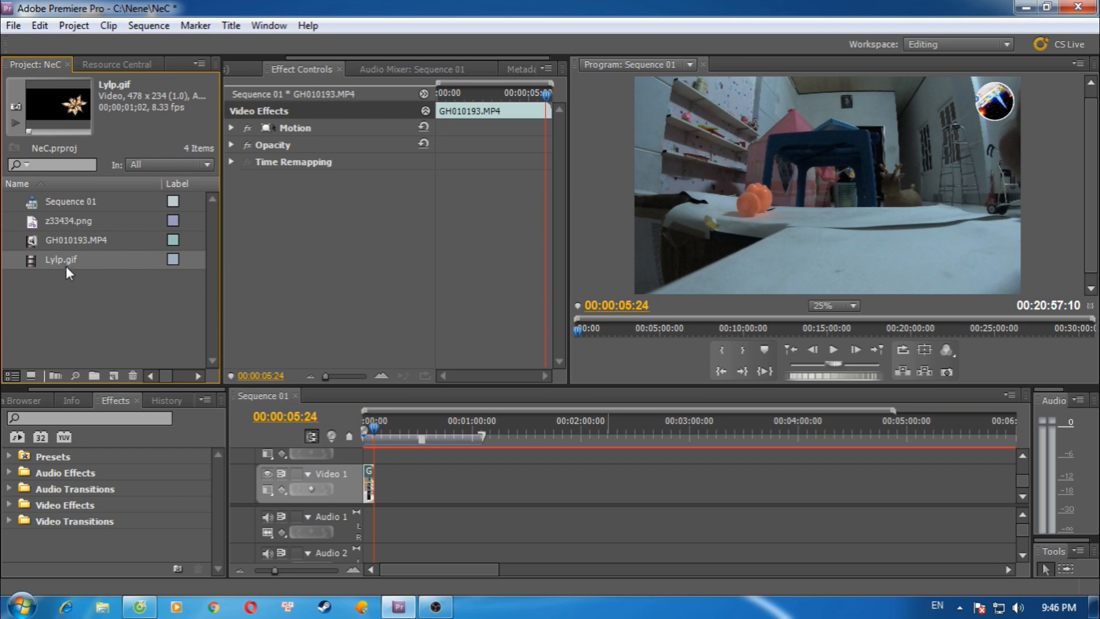
- Place Lylp.gif on the Video 2 track above the GH010193.MP4 clip, near its end
{"action": "left_click_drag", "start_coordinate": [67, 267], "coordinate": [366, 458]}
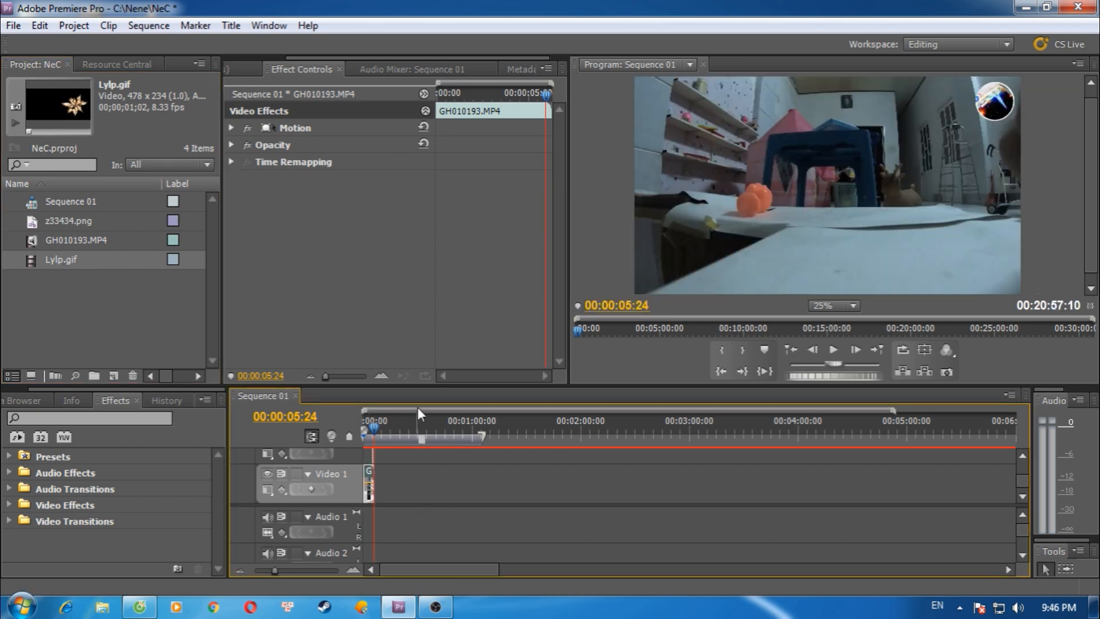
{"action": "left_click_drag", "start_coordinate": [441, 384], "coordinate": [441, 180]}
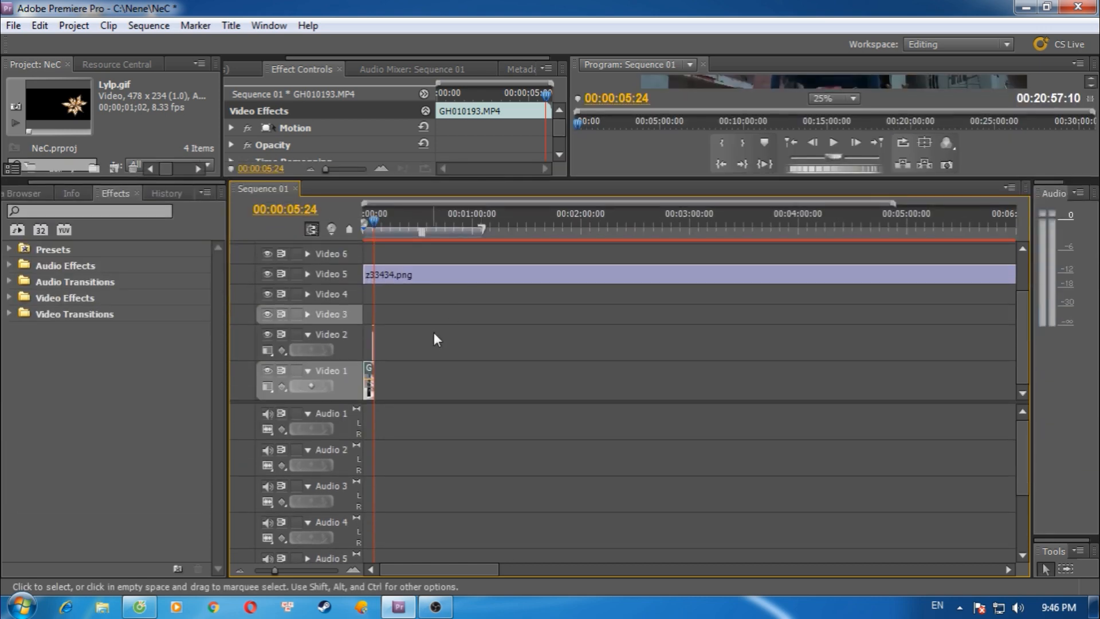
{"action": "scroll", "coordinate": [435, 332], "scroll_direction": "up", "scroll_amount": 3}
{"action": "scroll", "coordinate": [429, 447], "scroll_direction": "up", "scroll_amount": 3}
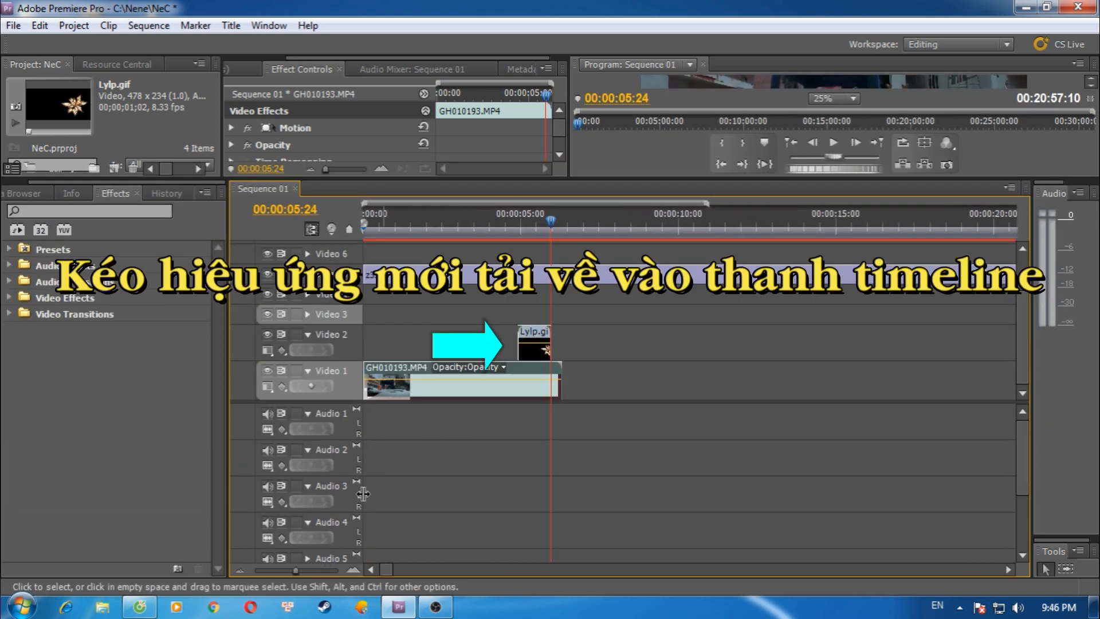
- Apply Scale to Frame Size to the Lylp.gif clip and move it earlier on Video 2, starting at about 1.5 seconds
{"action": "left_click_drag", "start_coordinate": [528, 349], "coordinate": [529, 351]}
{"action": "right_click", "coordinate": [529, 351]}
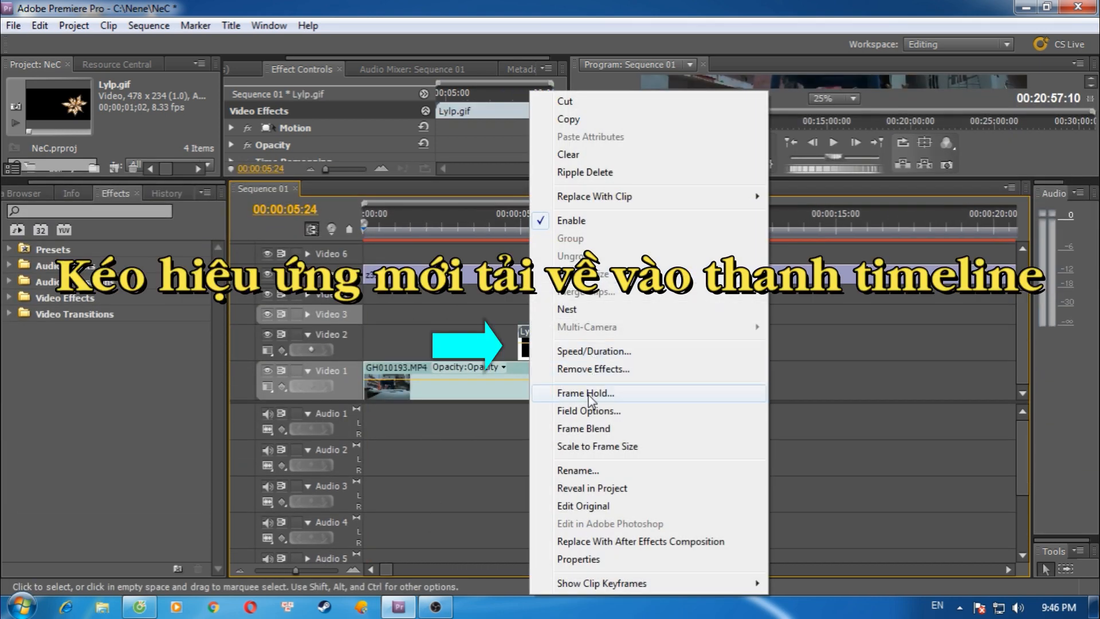
{"action": "left_click", "coordinate": [601, 452]}
{"action": "left_click_drag", "start_coordinate": [773, 178], "coordinate": [733, 451]}
{"action": "left_click_drag", "start_coordinate": [604, 451], "coordinate": [605, 408]}
{"action": "left_click_drag", "start_coordinate": [539, 472], "coordinate": [429, 473]}
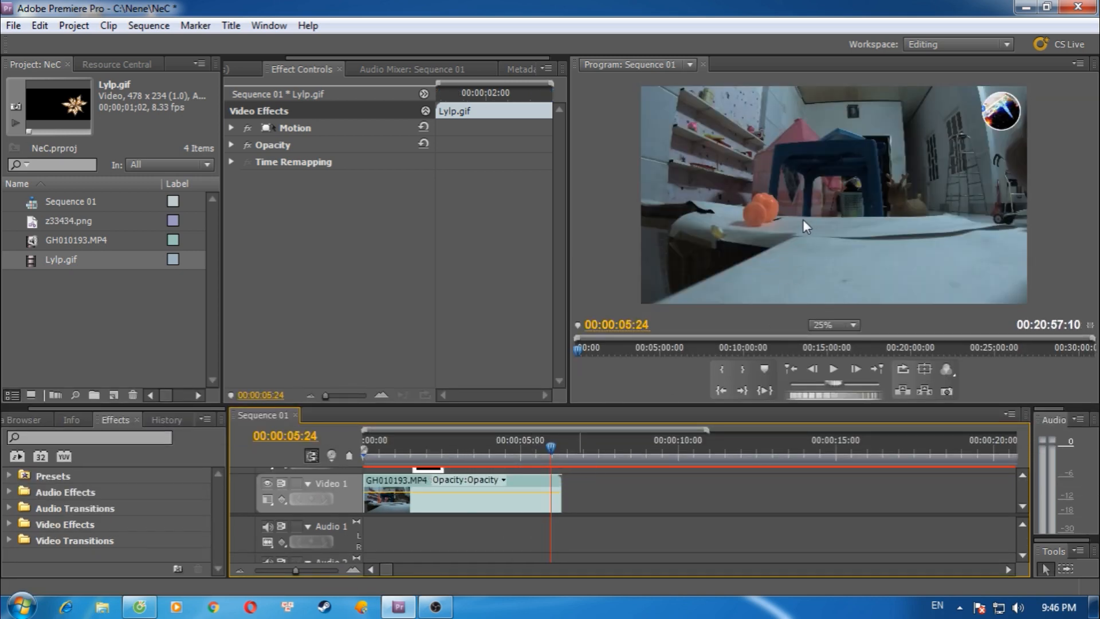
{"action": "left_click", "coordinate": [853, 185]}
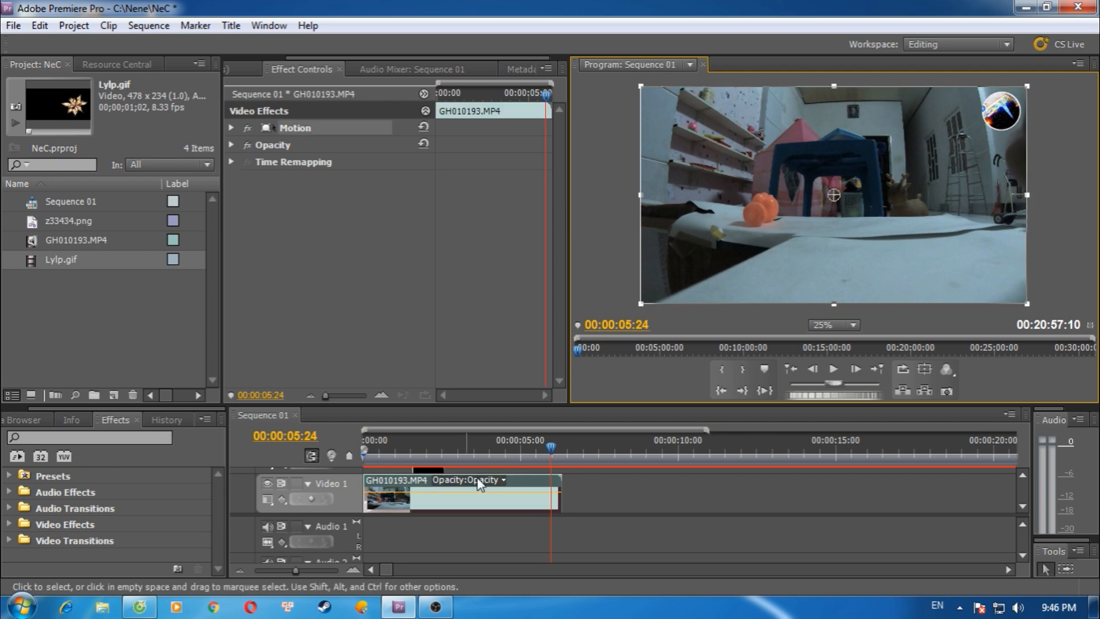
{"action": "left_click", "coordinate": [430, 481]}
{"action": "left_click", "coordinate": [429, 470]}
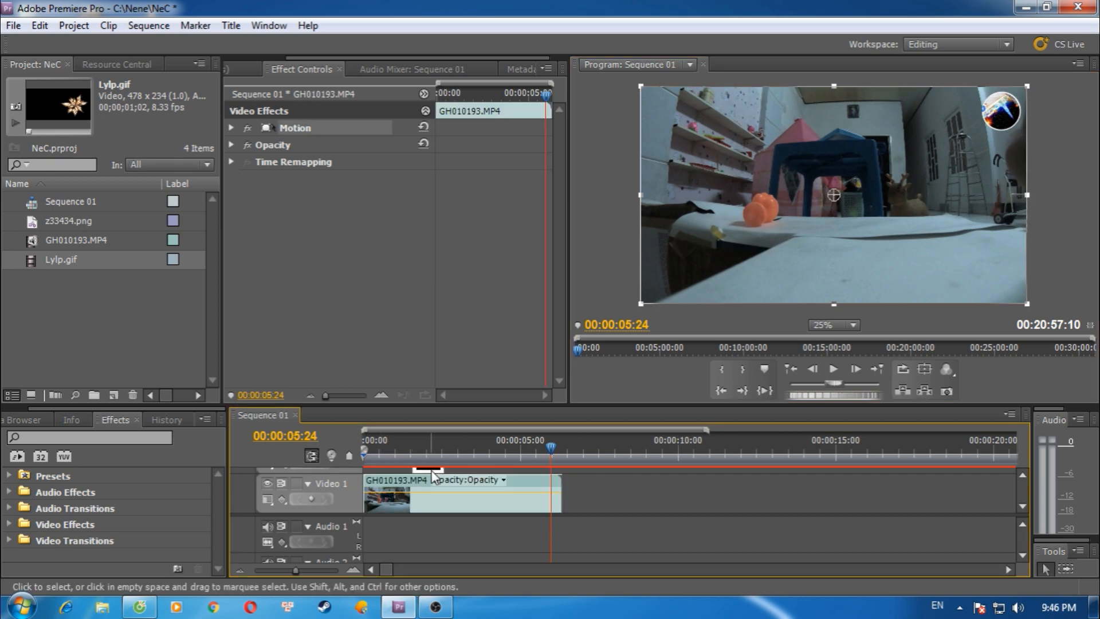
{"action": "key", "text": "ctrl+r"}
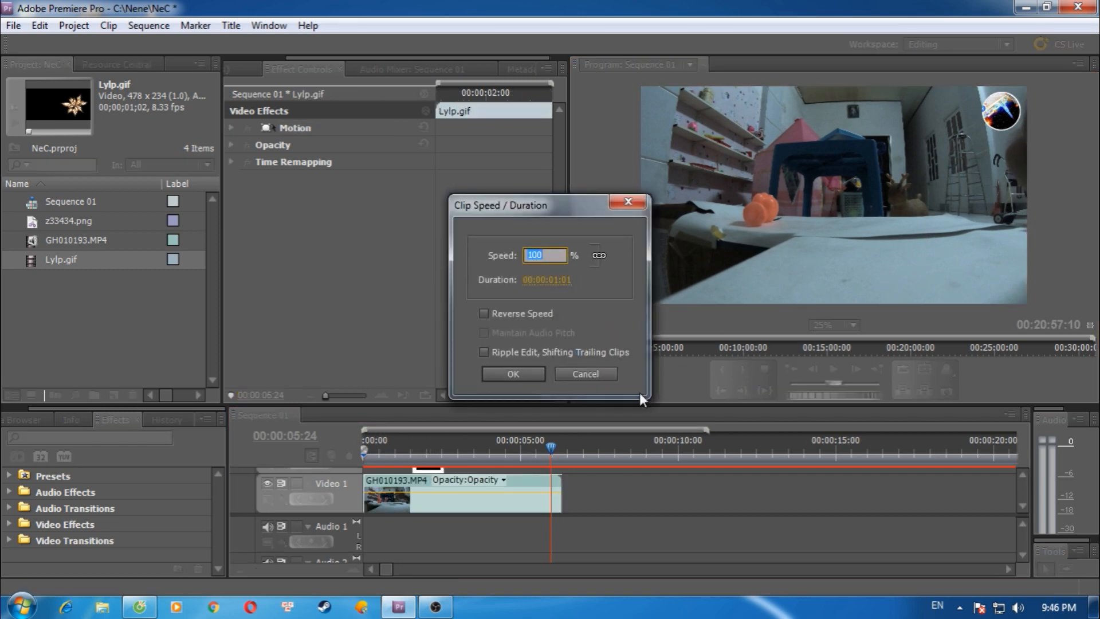
{"action": "left_click", "coordinate": [595, 374]}
{"action": "key", "text": "ctrl+t"}
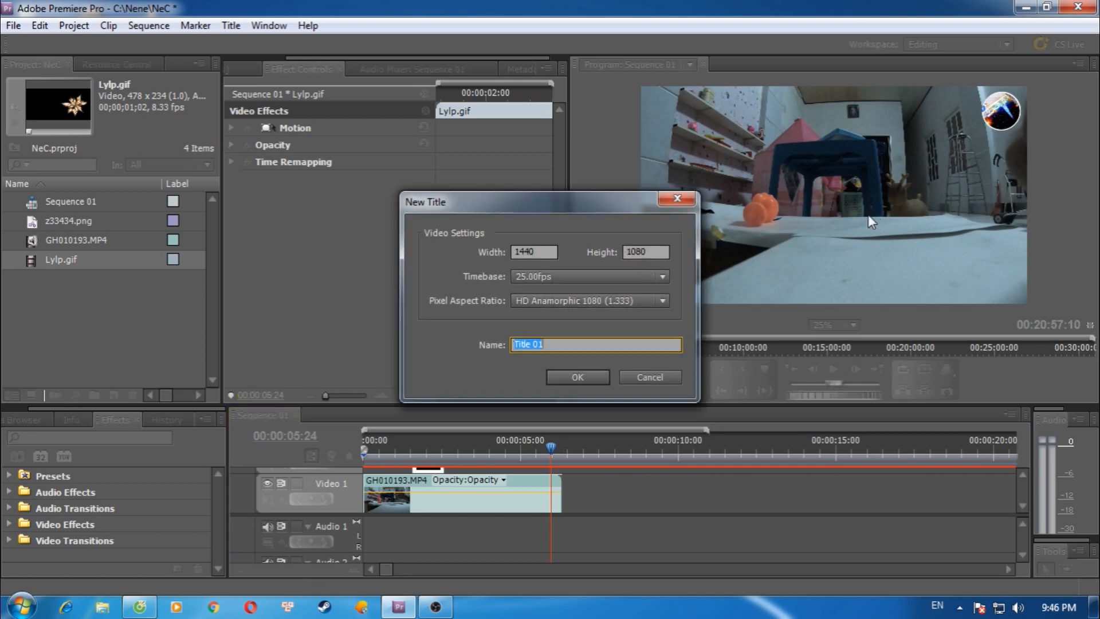
{"action": "left_click", "coordinate": [652, 373]}
- Toggle the Scale to Frame Size option of the Lylp.gif clip on Video 2
{"action": "left_click_drag", "start_coordinate": [675, 408], "coordinate": [671, 370]}
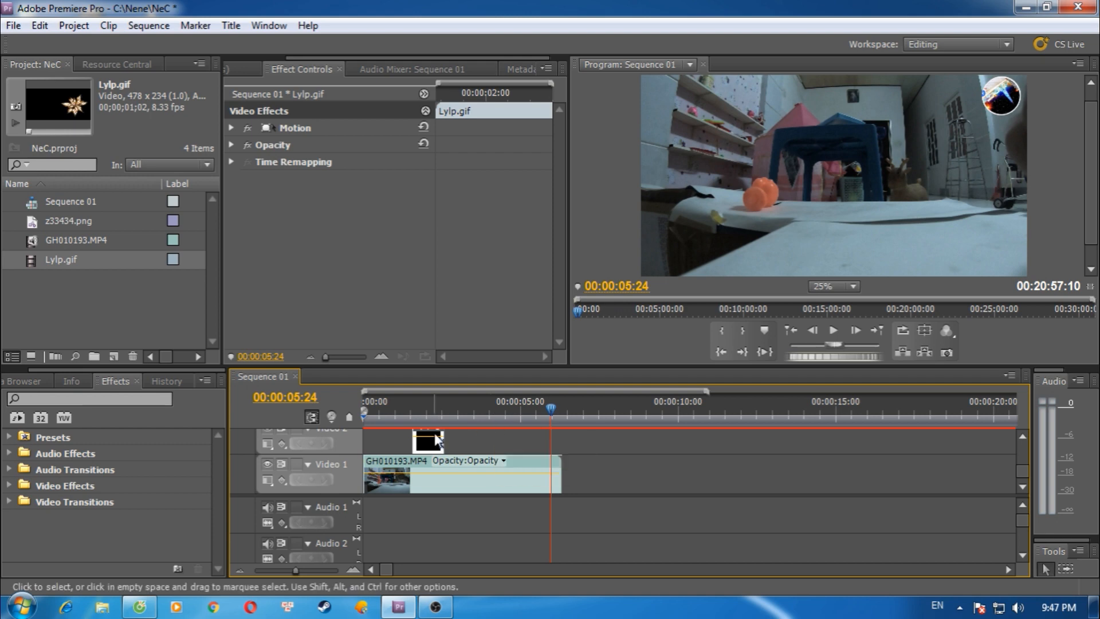
{"action": "right_click", "coordinate": [427, 439]}
{"action": "left_click", "coordinate": [467, 435]}
{"action": "right_click", "coordinate": [424, 447]}
{"action": "left_click", "coordinate": [435, 445]}
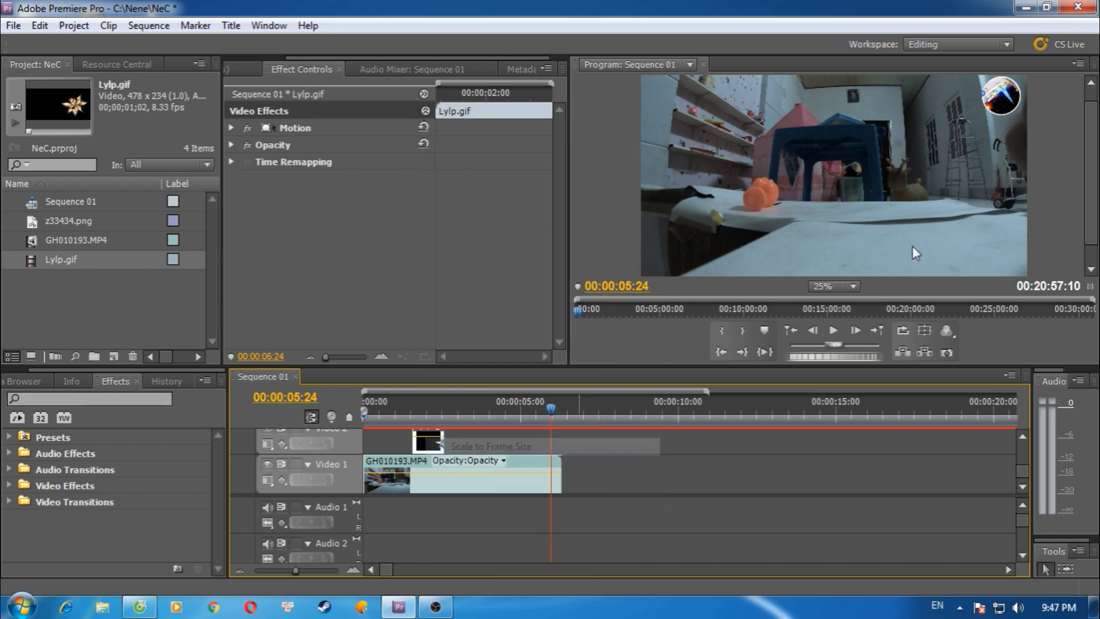
{"action": "left_click", "coordinate": [853, 176]}
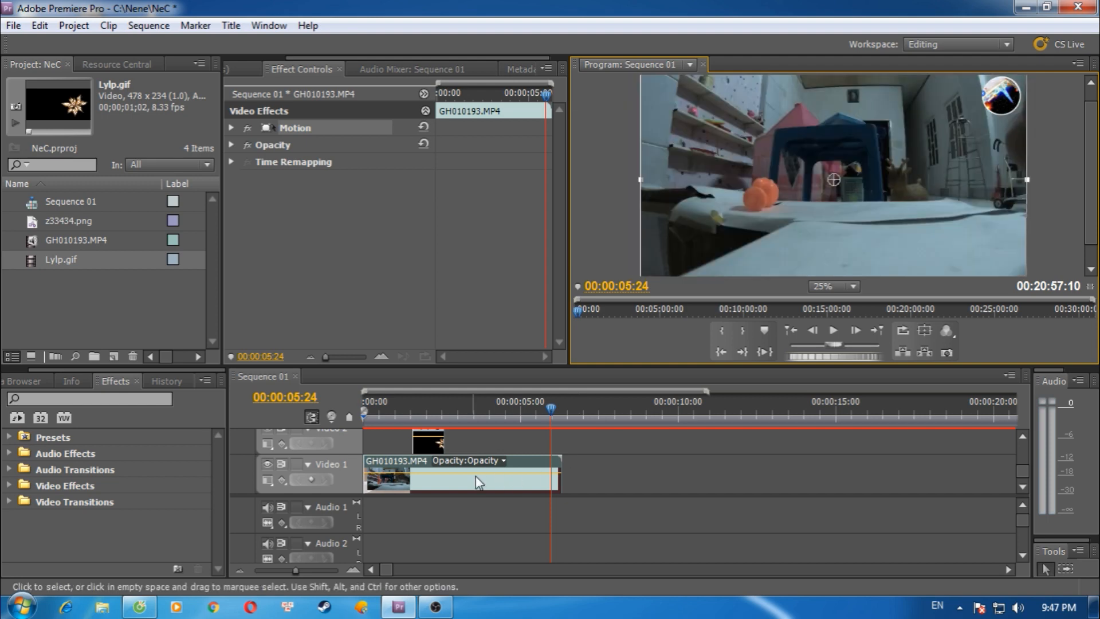
{"action": "left_click", "coordinate": [261, 466]}
{"action": "left_click", "coordinate": [261, 466]}
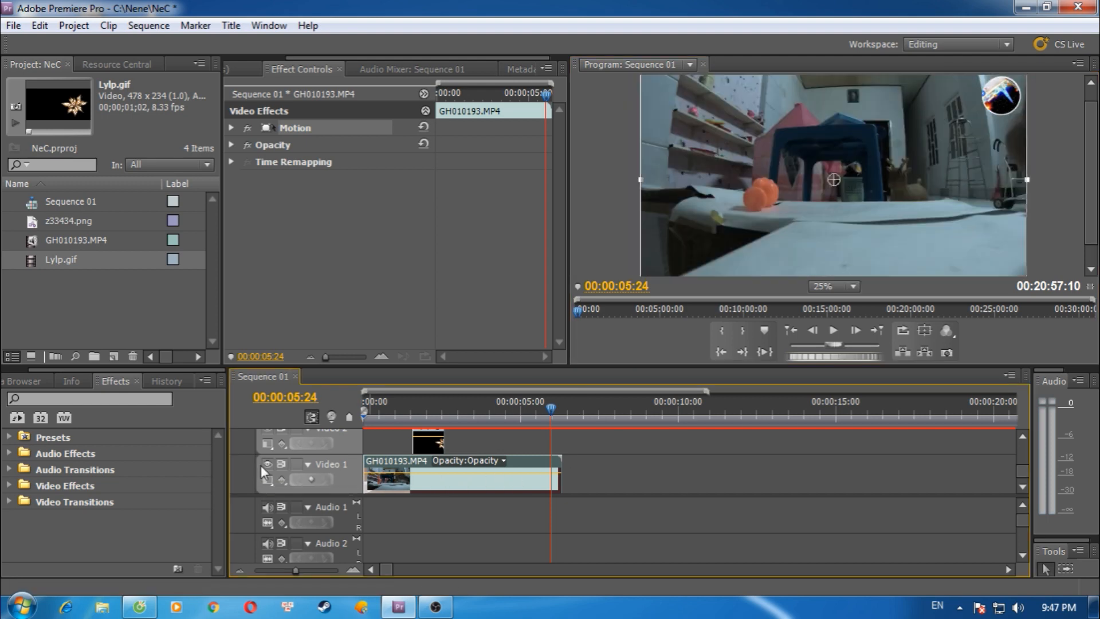
- Move the playhead to 00:00:02:00 over the Lylp.gif clip and search the effects for "key"
{"action": "left_click", "coordinate": [426, 408]}
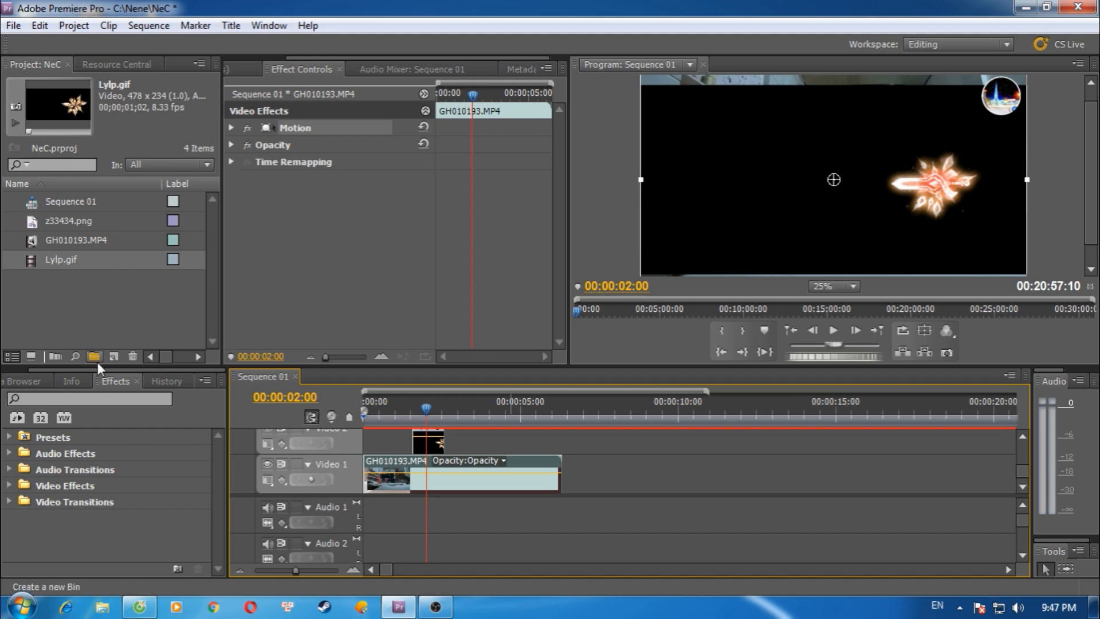
{"action": "left_click", "coordinate": [72, 397]}
{"action": "type", "text": "key"}
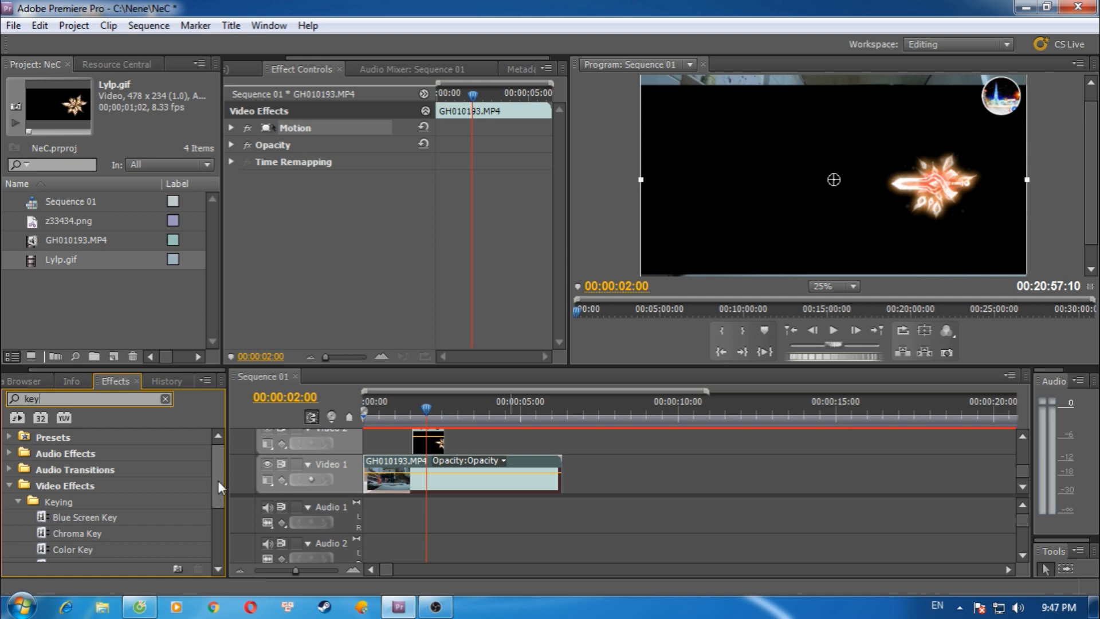
{"action": "left_click_drag", "start_coordinate": [217, 480], "coordinate": [222, 523]}
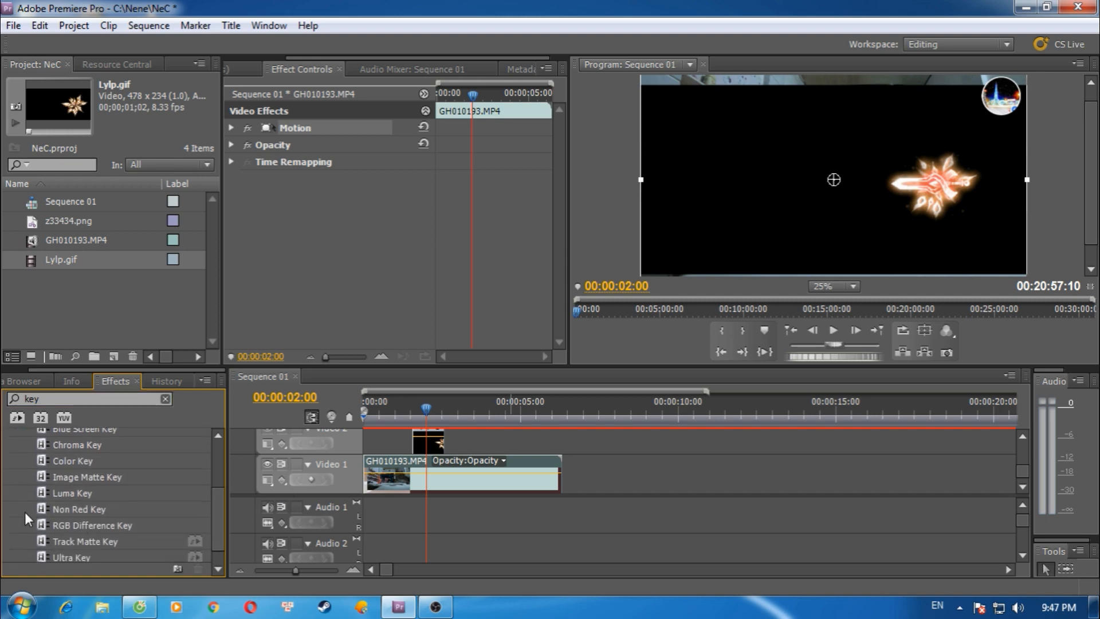
- Try to key out the black background of the Lylp.gif clip with Ultra Key
{"action": "left_click_drag", "start_coordinate": [70, 556], "coordinate": [424, 445]}
{"action": "left_click_drag", "start_coordinate": [357, 229], "coordinate": [406, 220]}
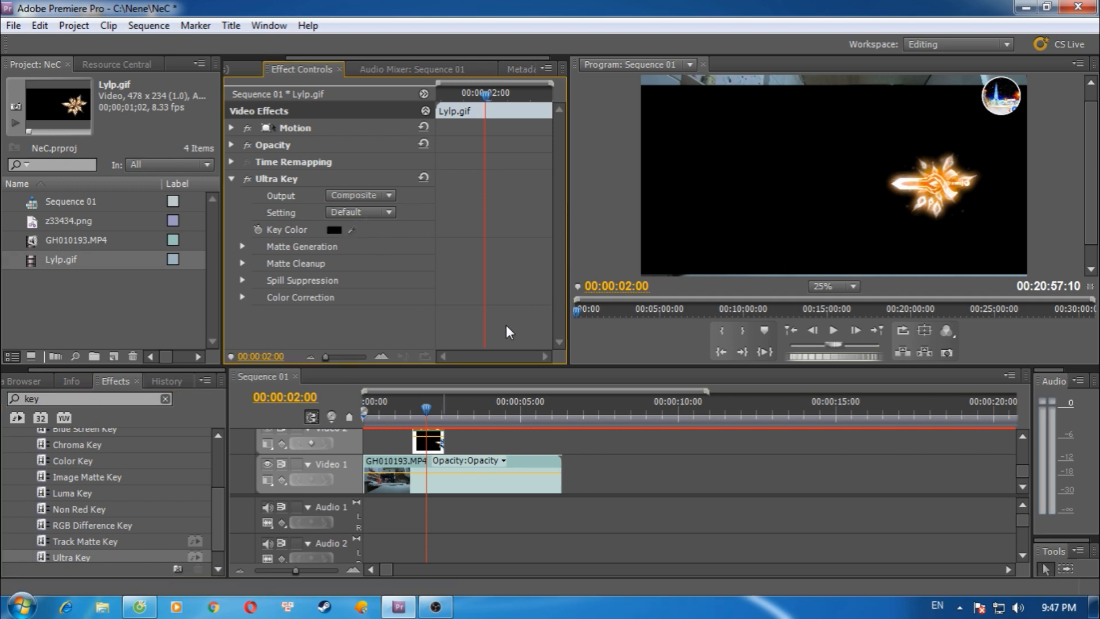
{"action": "key", "text": "ctrl+z"}
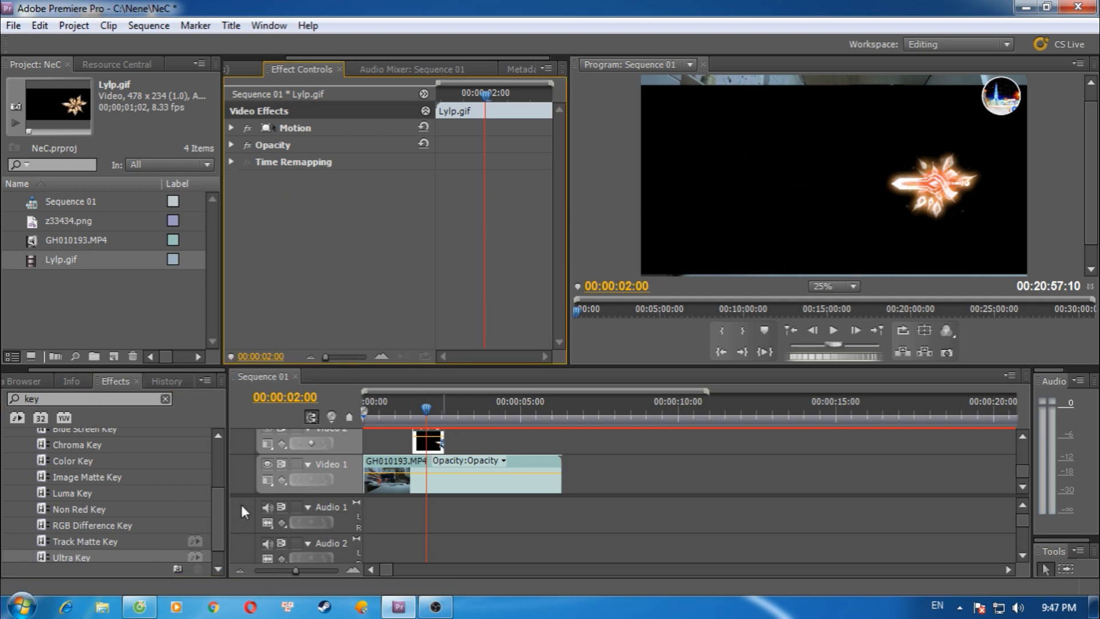
- Apply the Luma Key effect to the Lylp.gif clip on Video 2 and scrub the playhead to 00:00:01:16
{"action": "left_click_drag", "start_coordinate": [45, 498], "coordinate": [428, 444]}
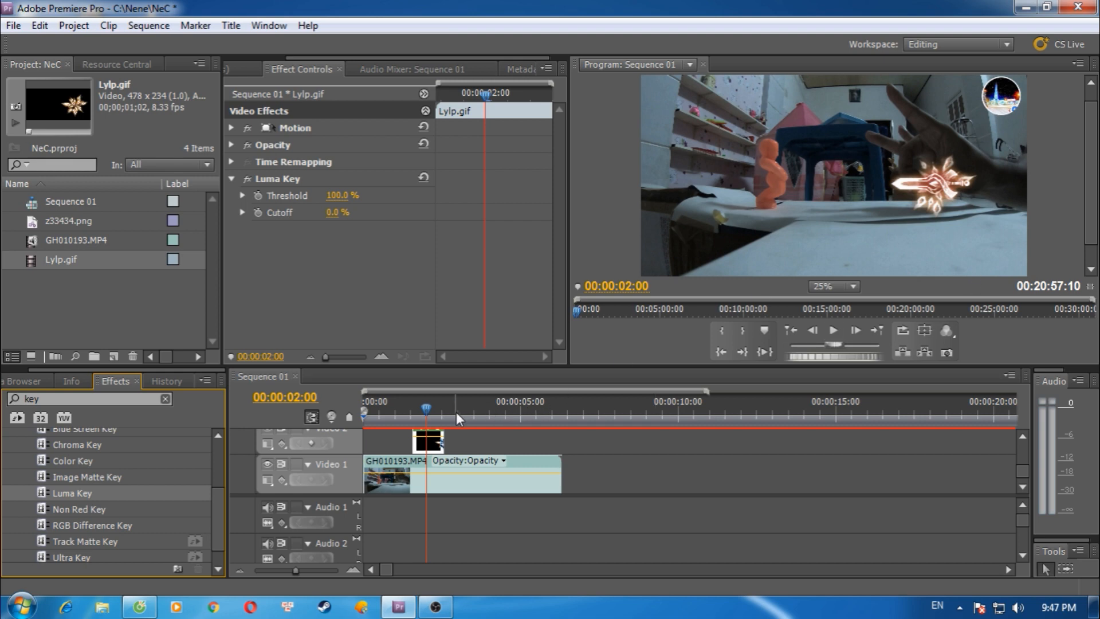
{"action": "mouse_move", "coordinate": [426, 412]}
{"action": "left_mouse_down"}
{"action": "mouse_move", "coordinate": [405, 416]}
{"action": "mouse_move", "coordinate": [440, 418]}
{"action": "mouse_move", "coordinate": [415, 422]}
{"action": "left_mouse_up"}
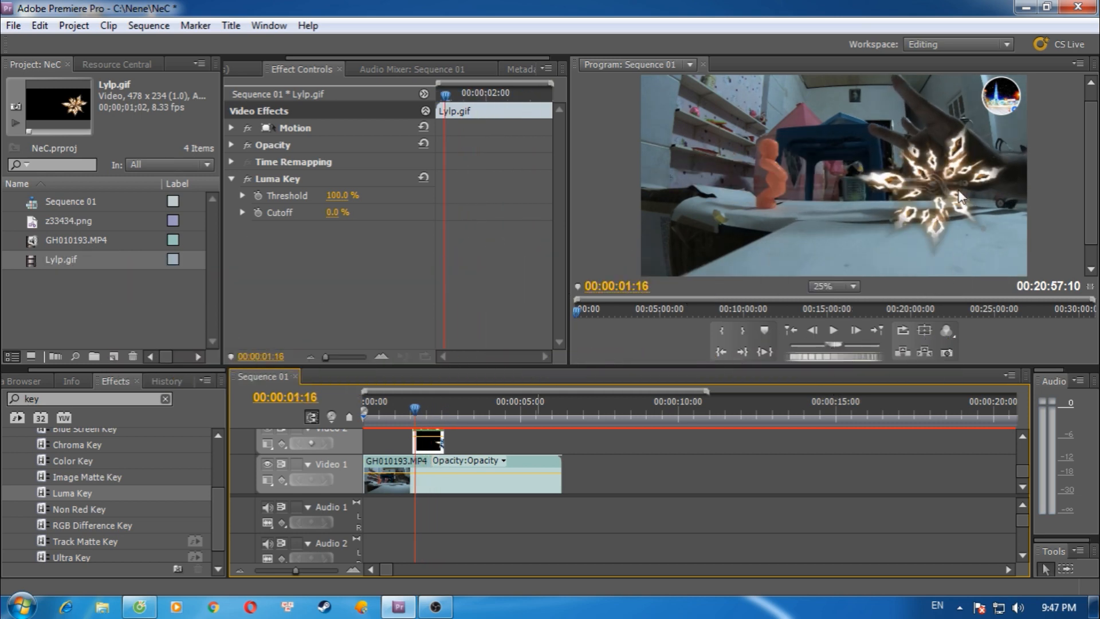
- Scale the Lylp.gif effect down to about a quarter of the frame width and place it in front of the hand's fingers
{"action": "left_click", "coordinate": [810, 179]}
{"action": "left_click_drag", "start_coordinate": [811, 179], "coordinate": [839, 189]}
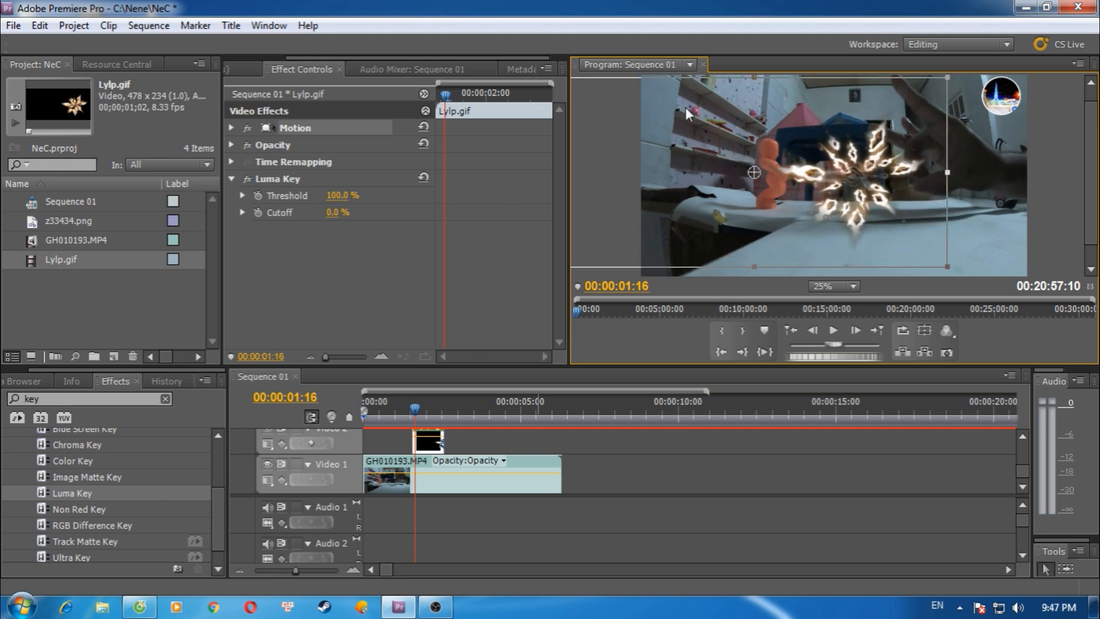
{"action": "left_click_drag", "start_coordinate": [948, 78], "coordinate": [884, 189]}
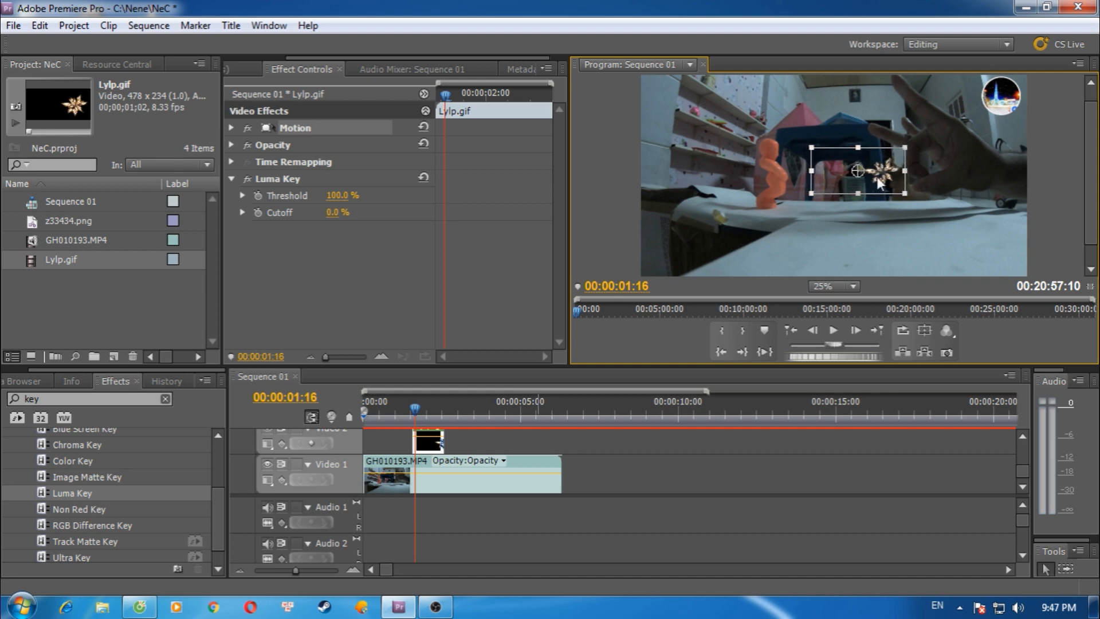
{"action": "left_click", "coordinate": [898, 218]}
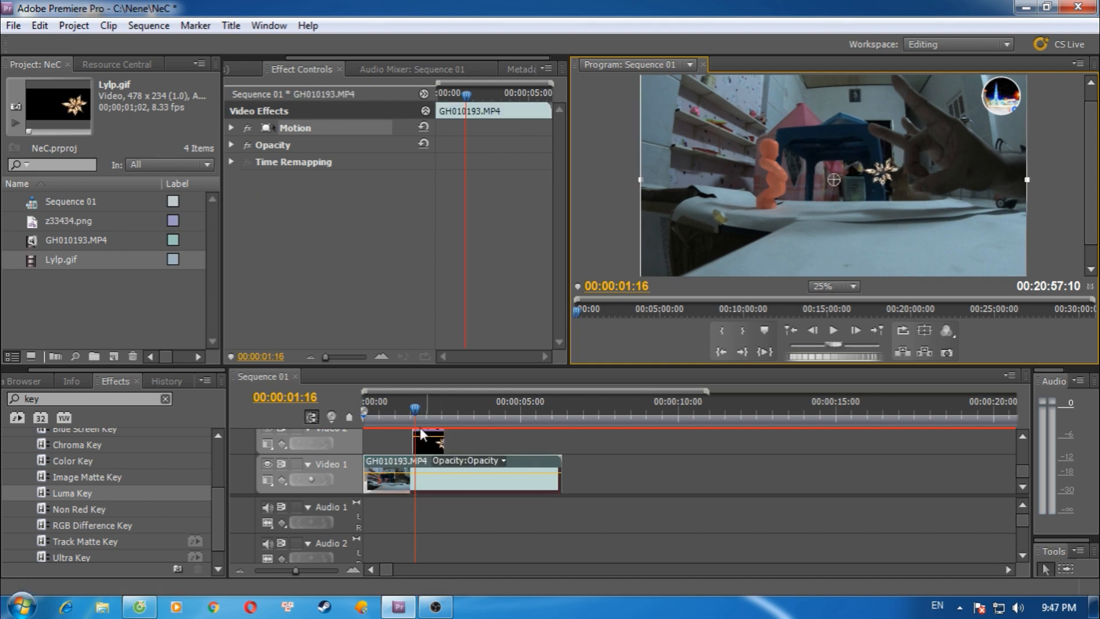
- Zoom in on the timeline and add an opacity keyframe to the Lylp.gif clip at 00:00:01:22
{"action": "left_click", "coordinate": [414, 411]}
{"action": "left_click_drag", "start_coordinate": [415, 411], "coordinate": [425, 408]}
{"action": "scroll", "coordinate": [424, 408], "scroll_direction": "up", "scroll_amount": 3}
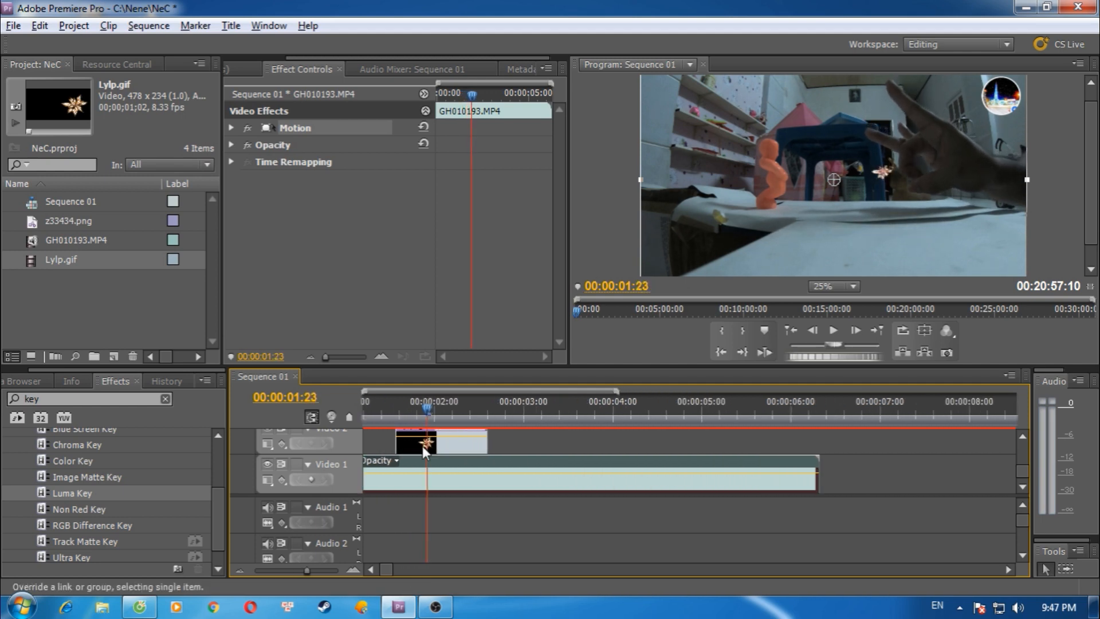
{"action": "left_click", "coordinate": [425, 412]}
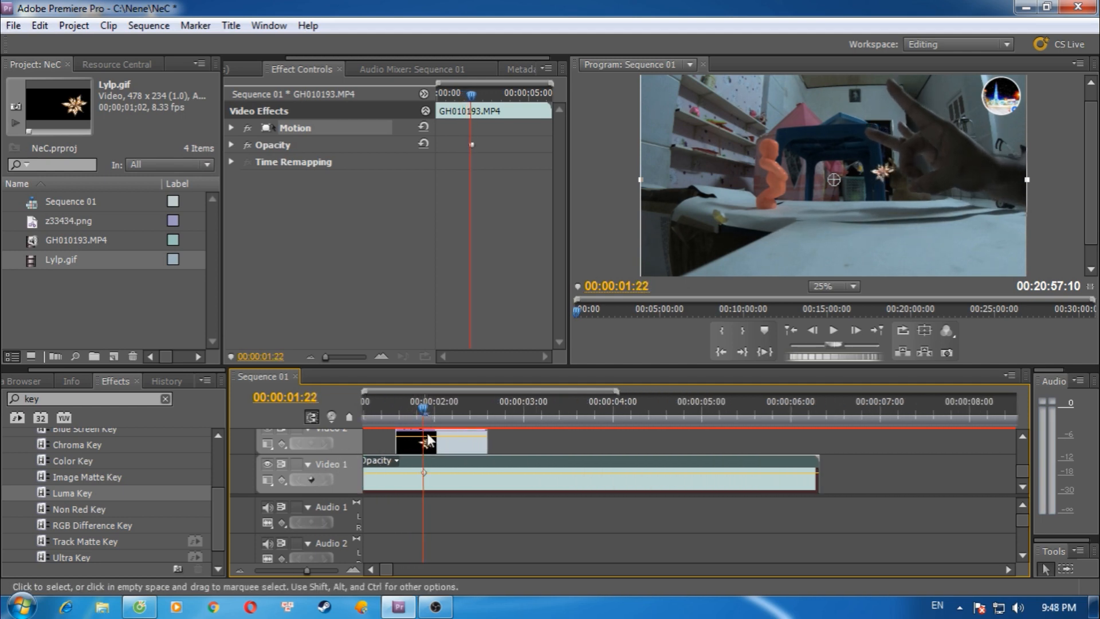
{"action": "left_click", "coordinate": [412, 445]}
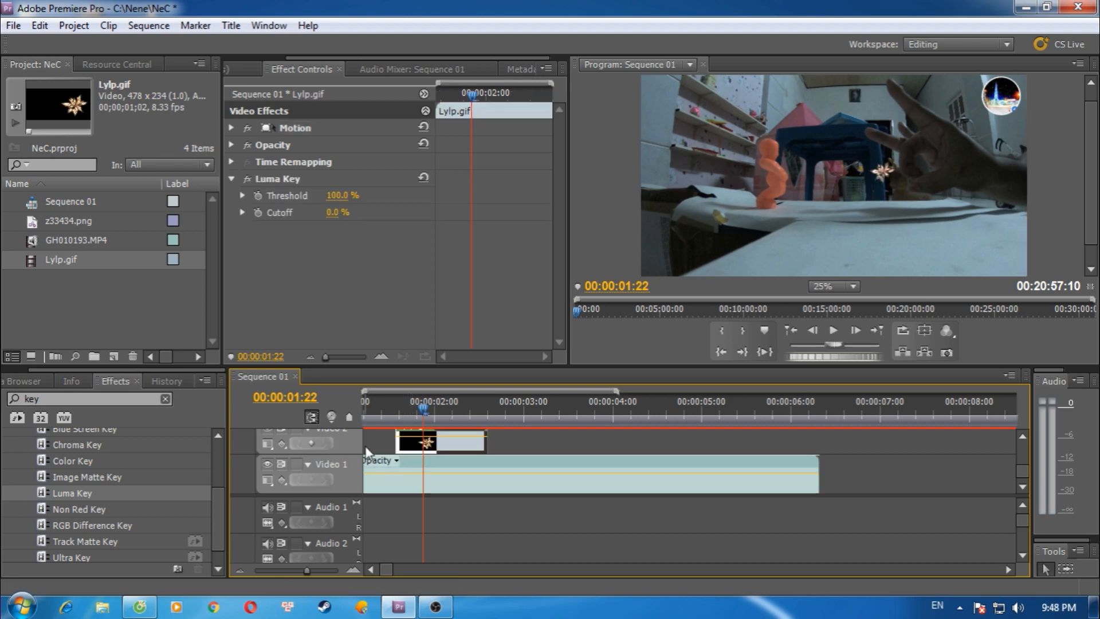
{"action": "left_click", "coordinate": [315, 441]}
- Add an opacity keyframe at 00:00:01:19 on Lylp.gif, then move it to the clip's start and lower it for a fade-in
{"action": "left_click", "coordinate": [413, 409]}
{"action": "left_click", "coordinate": [317, 441]}
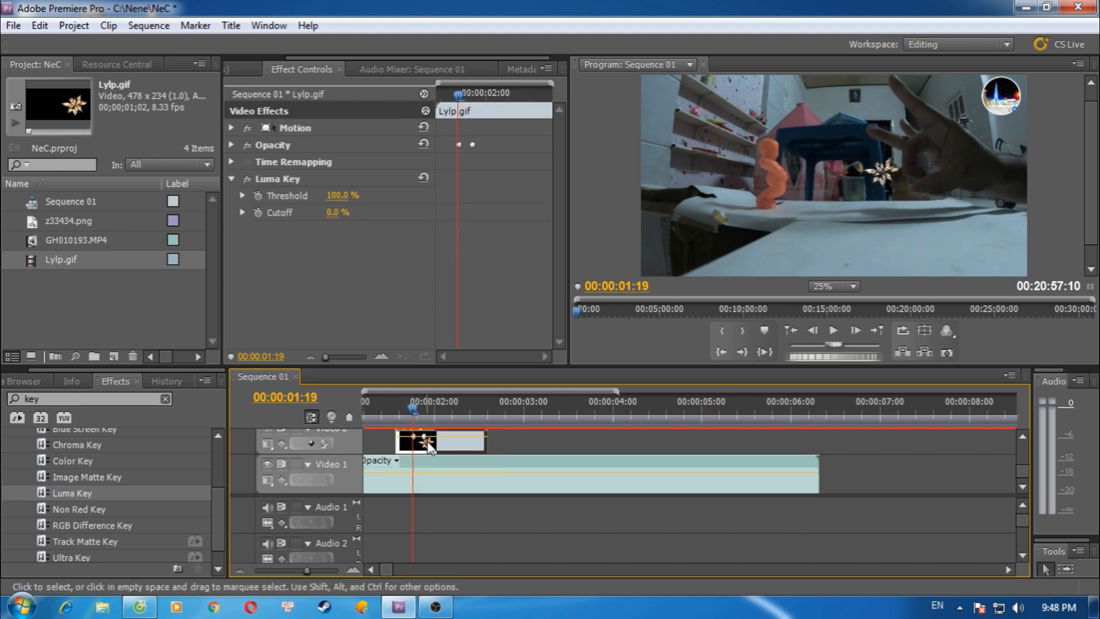
{"action": "left_click_drag", "start_coordinate": [413, 437], "coordinate": [397, 451]}
- Play the sequence from 00:00:01:14 to check the fade-in and timing of the Lylp.gif effect
{"action": "left_click_drag", "start_coordinate": [425, 410], "coordinate": [407, 414]}
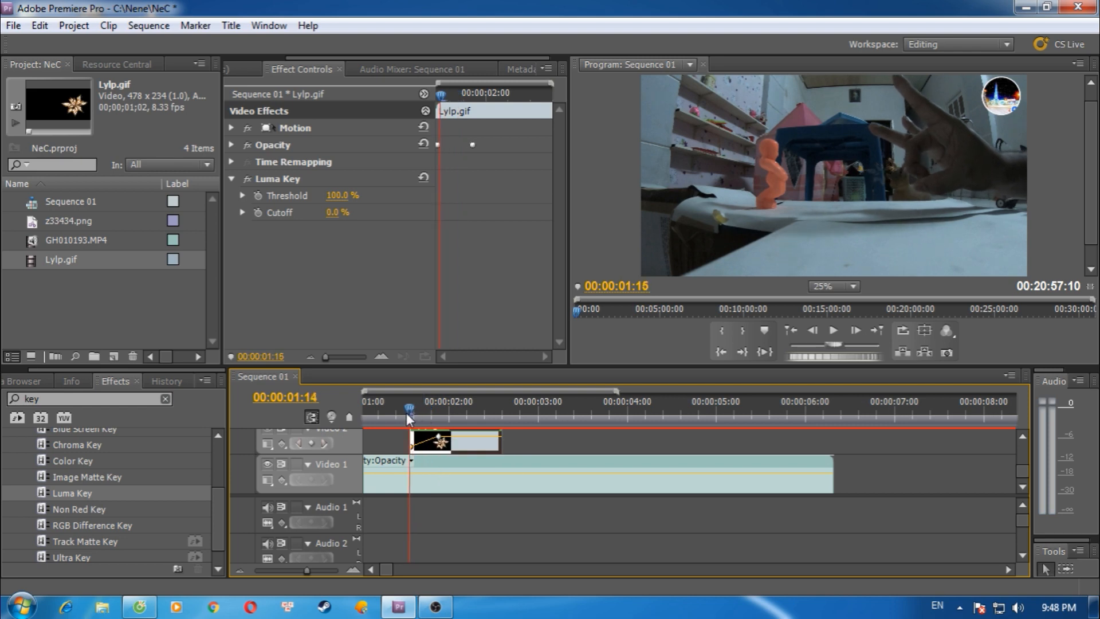
{"action": "left_click", "coordinate": [836, 332]}
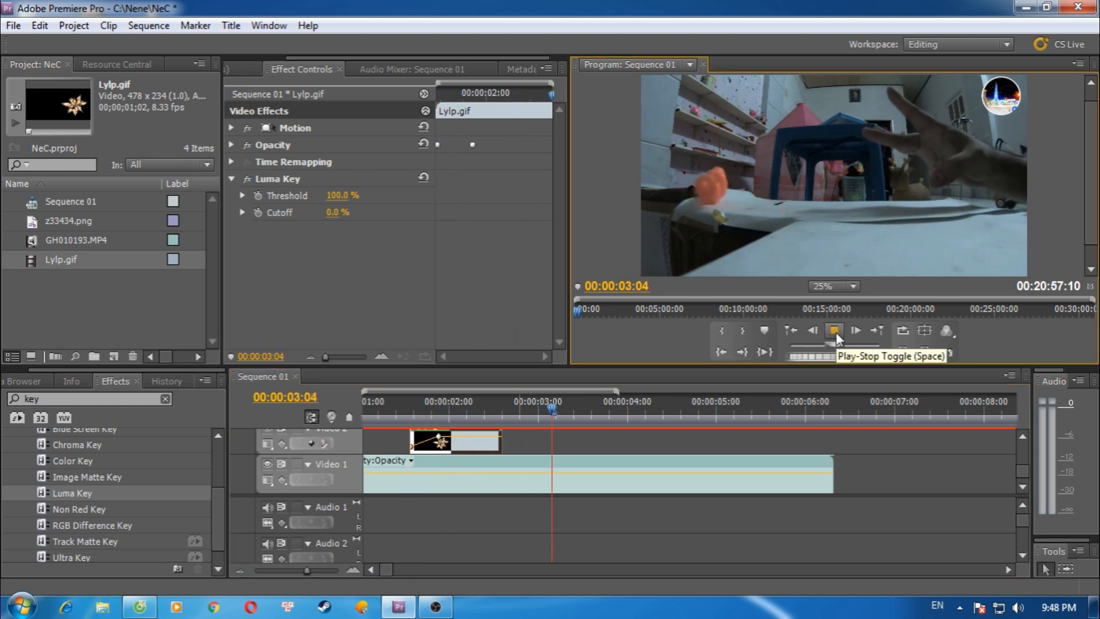
{"action": "left_click", "coordinate": [573, 413]}
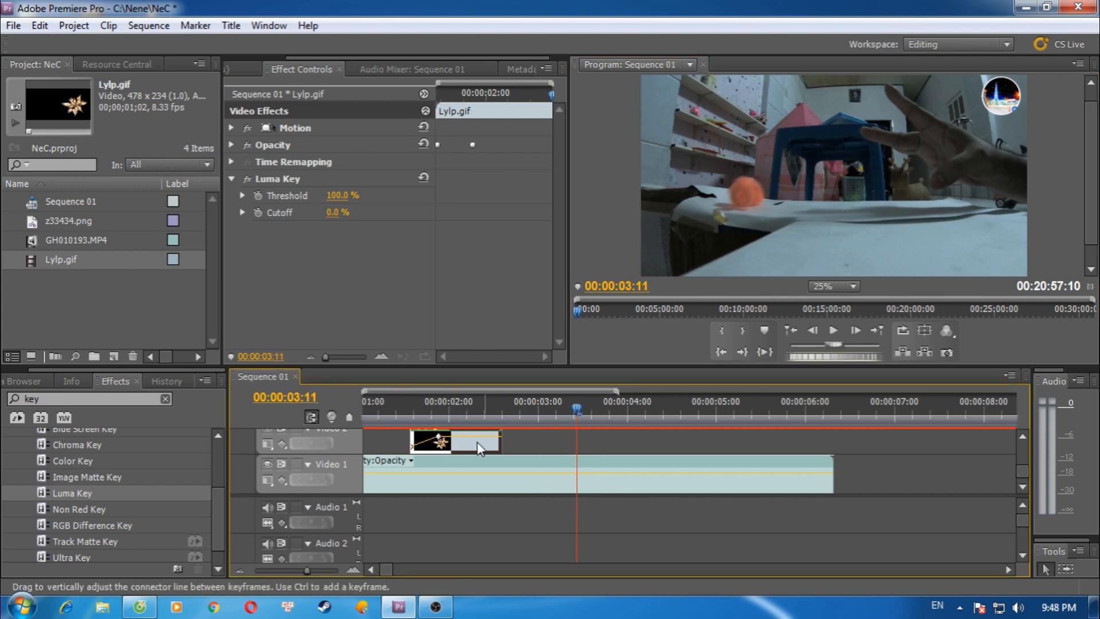
- Move the Lylp.gif clip later on Video 2 to start at about 00:00:02:18, and play the sequence to check it
{"action": "left_click_drag", "start_coordinate": [579, 408], "coordinate": [583, 448]}
{"action": "left_click", "coordinate": [834, 332]}
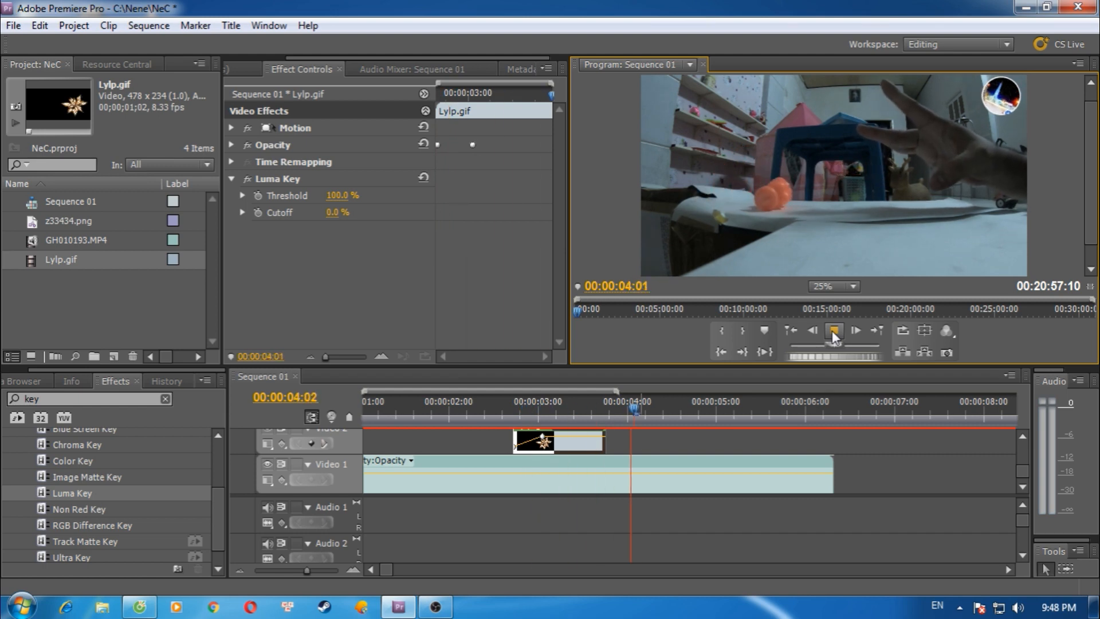
{"action": "left_click", "coordinate": [833, 332]}
- Set the Lylp.gif clip's speed to 150% and play the sequence from 00:00:02:17 to check it
{"action": "right_click", "coordinate": [579, 443]}
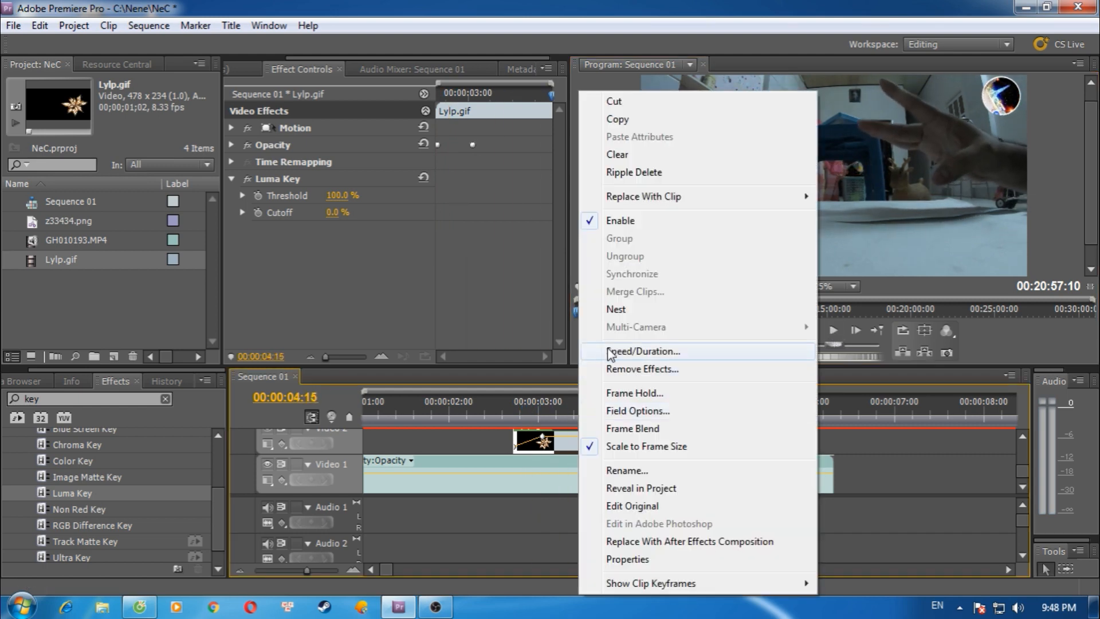
{"action": "left_click", "coordinate": [621, 356]}
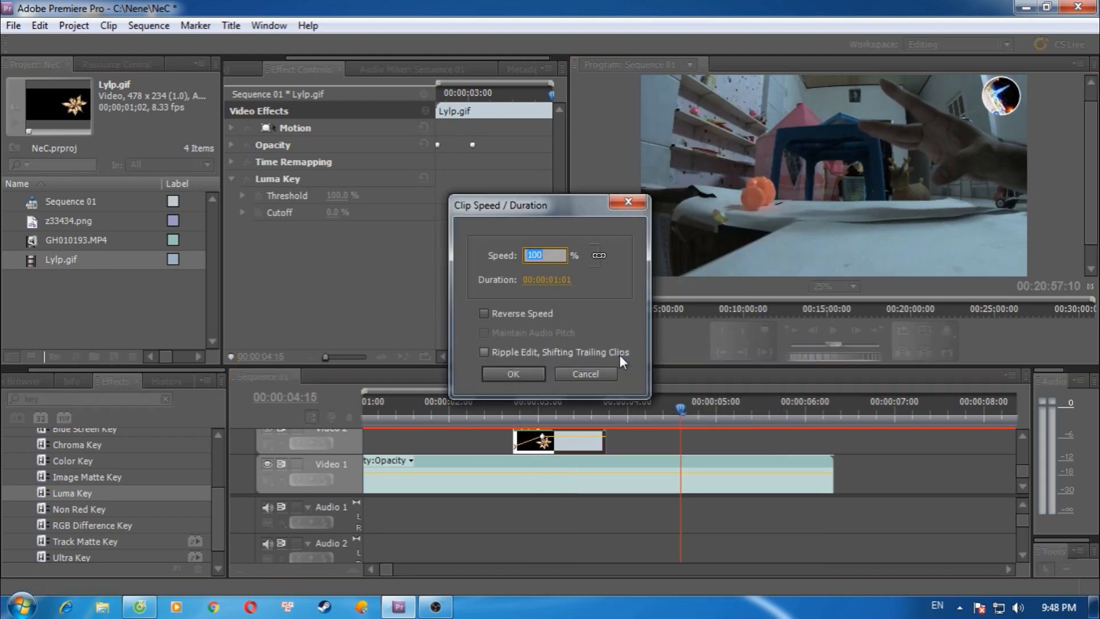
{"action": "type", "text": "150"}
{"action": "key", "text": "Return"}
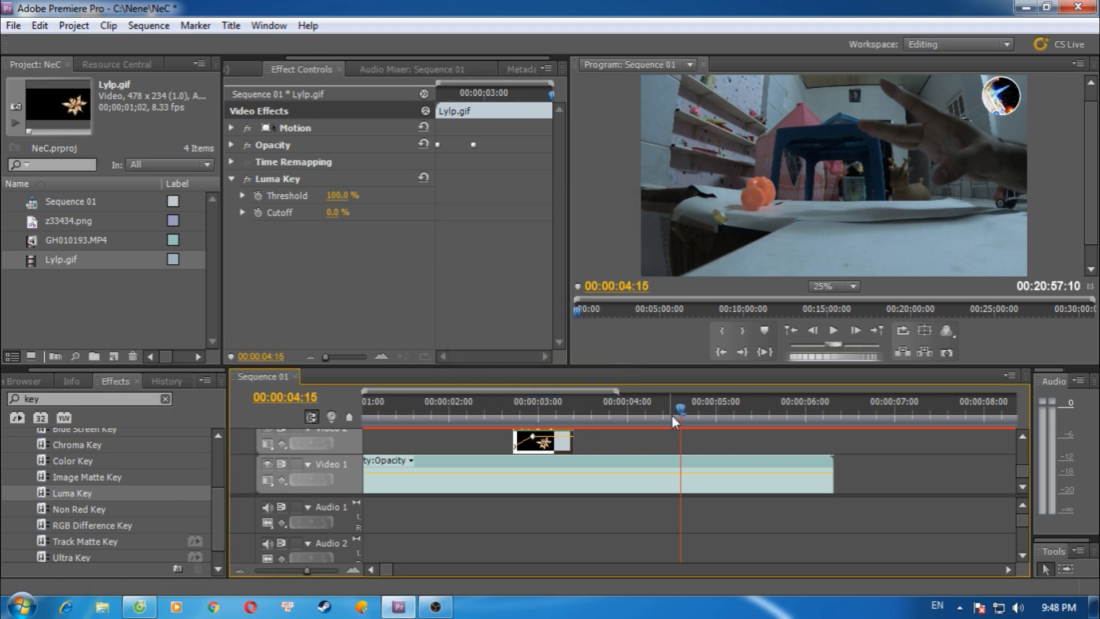
{"action": "left_click_drag", "start_coordinate": [671, 415], "coordinate": [510, 417]}
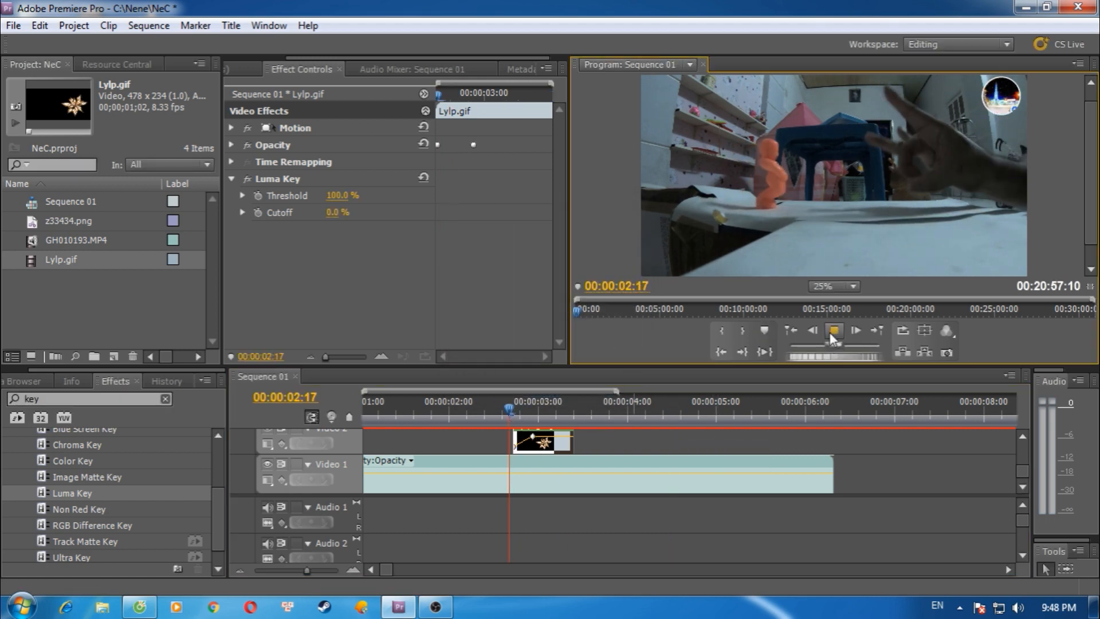
{"action": "left_click", "coordinate": [833, 330]}
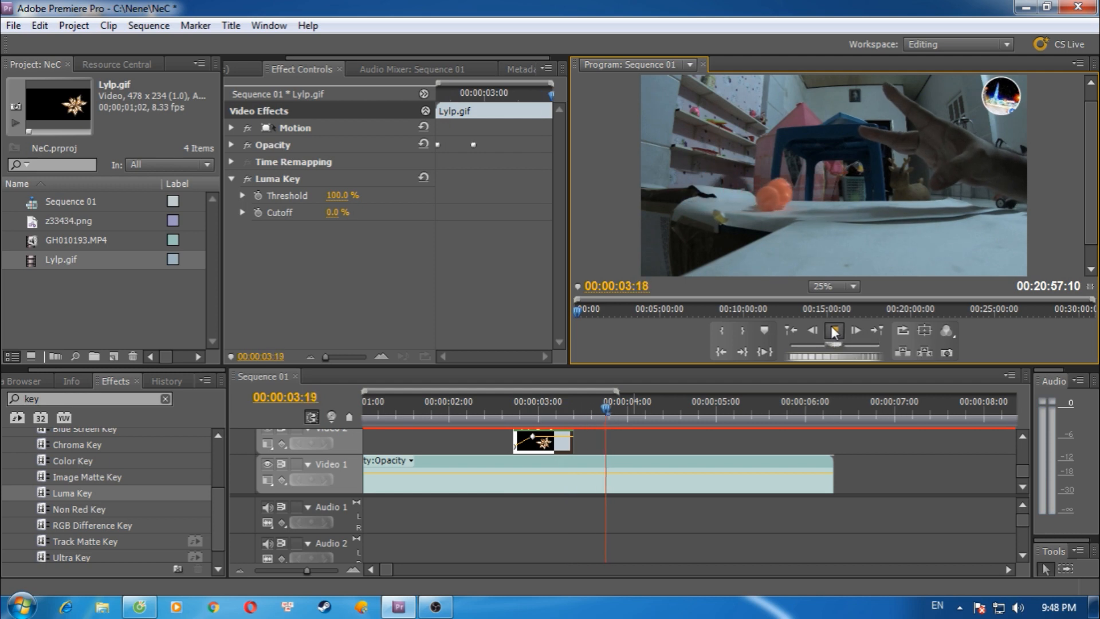
{"action": "left_click", "coordinate": [834, 331]}
- Set the Lylp.gif clip's speed to 250% and play the sequence from 00:00:02:16 to check it
{"action": "right_click", "coordinate": [564, 445]}
{"action": "left_click", "coordinate": [621, 351]}
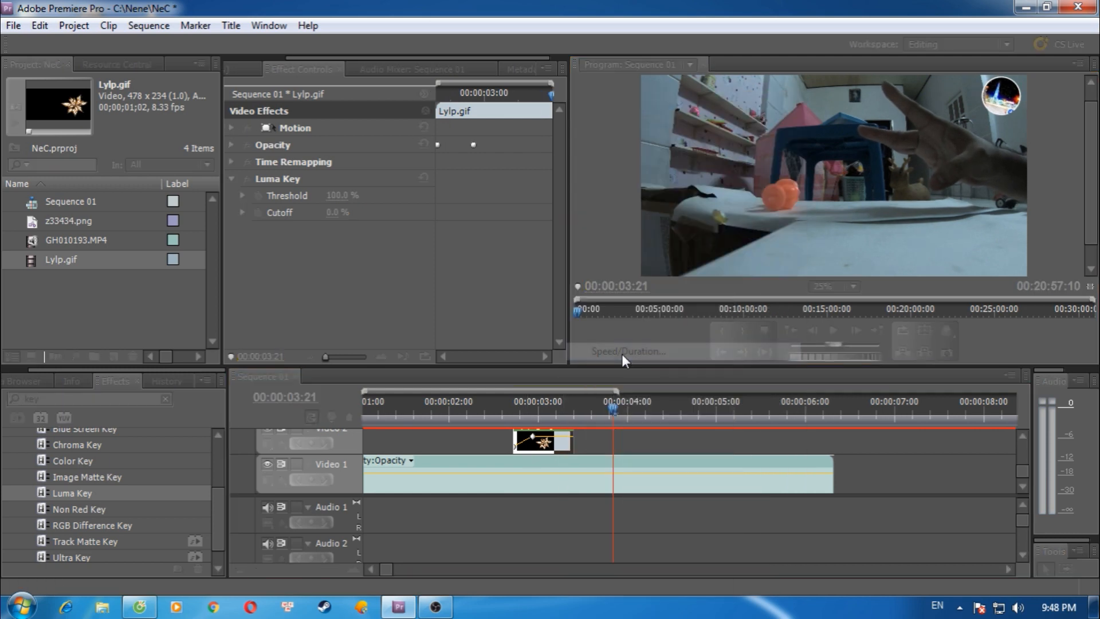
{"action": "type", "text": "250"}
{"action": "key", "text": "Return"}
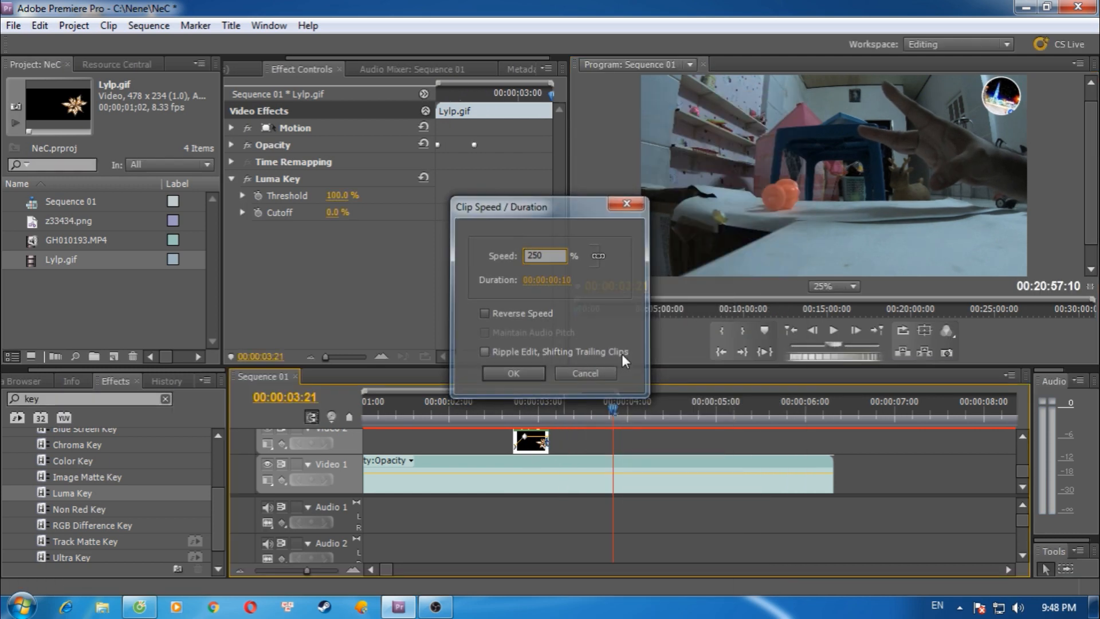
{"action": "left_click_drag", "start_coordinate": [614, 408], "coordinate": [492, 414]}
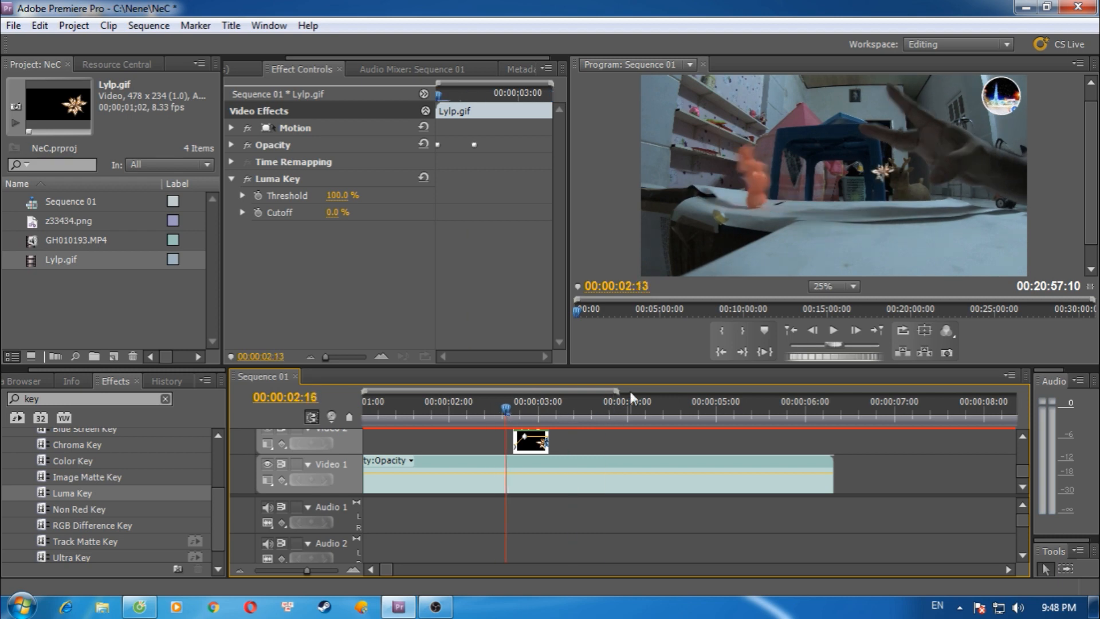
{"action": "left_click", "coordinate": [836, 331]}
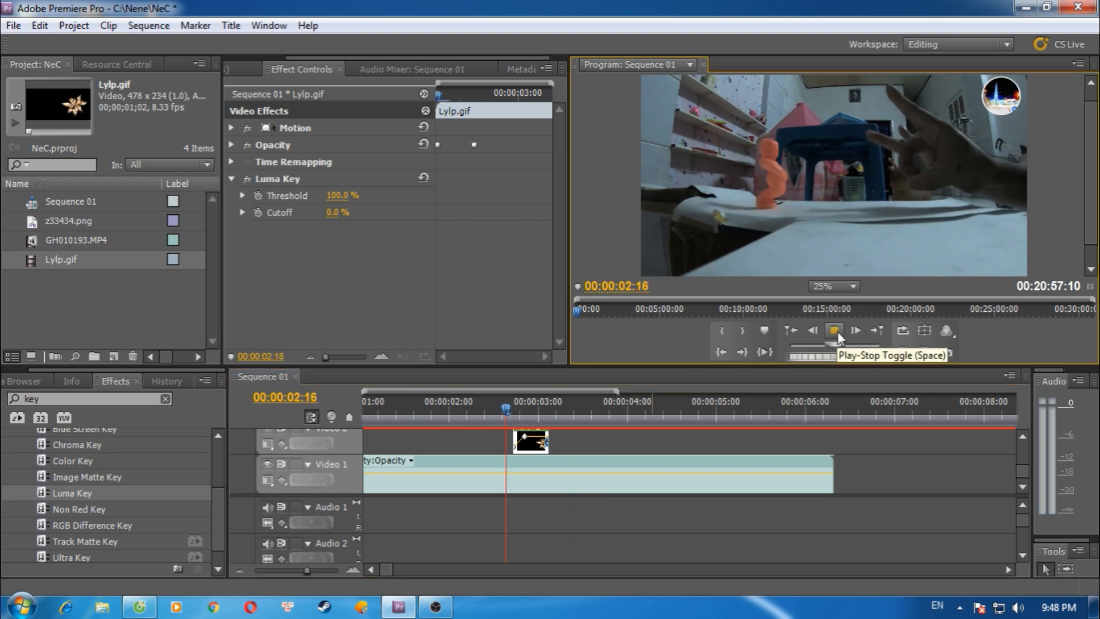
{"action": "left_click", "coordinate": [837, 332]}
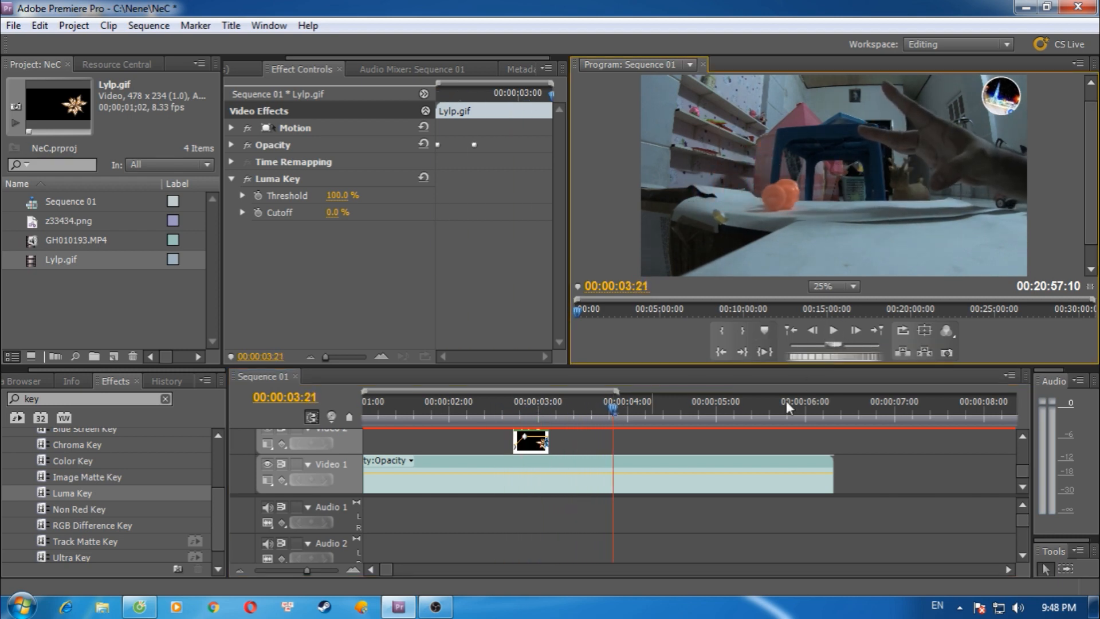
- Set the Lylp.gif clip's speed to 300% and return the playhead to 00:00:02:18 at the clip's start
{"action": "right_click", "coordinate": [538, 449]}
{"action": "left_click", "coordinate": [600, 350]}
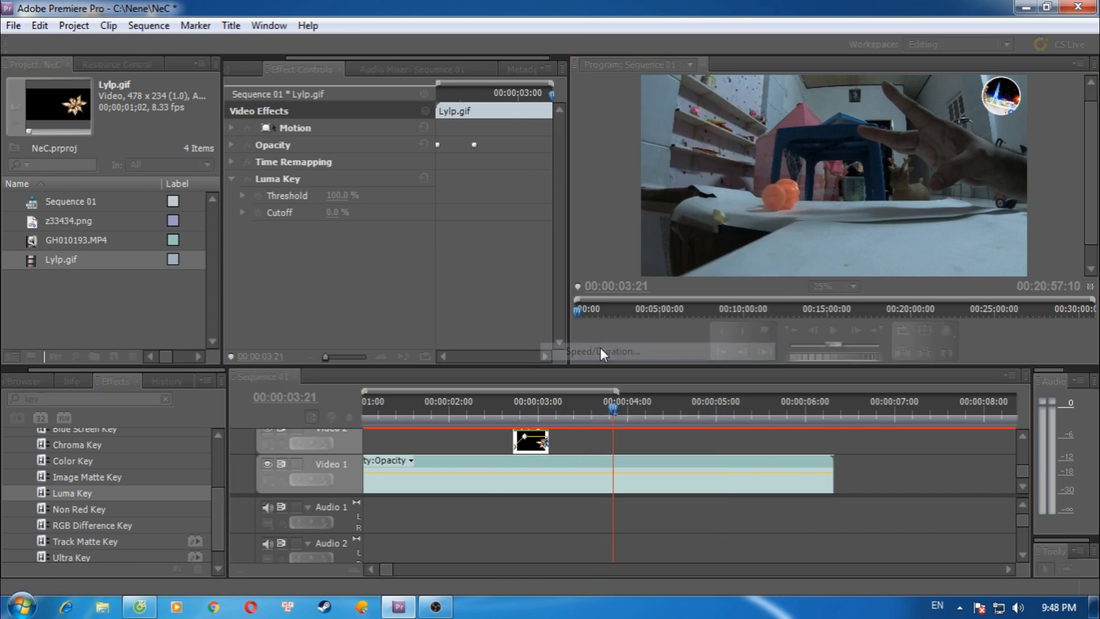
{"action": "type", "text": "300"}
{"action": "key", "text": "Return"}
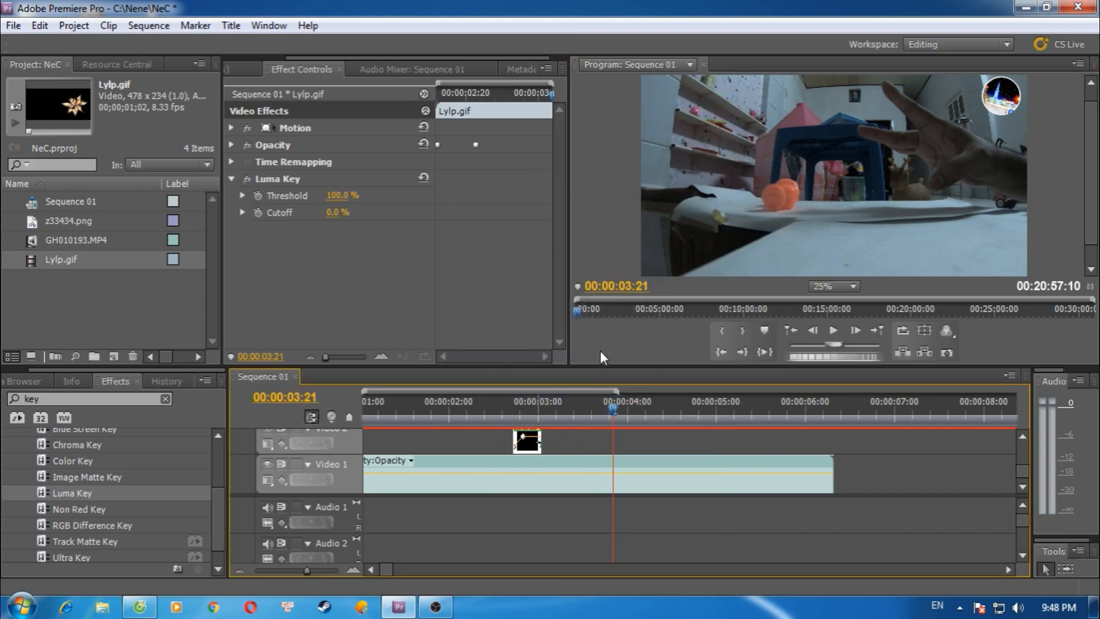
{"action": "left_click_drag", "start_coordinate": [605, 408], "coordinate": [514, 426]}
- Set the Lylp.gif clip's speed to 450% and move the playhead to 00:00:02:17, just before the clip
{"action": "right_click", "coordinate": [534, 442]}
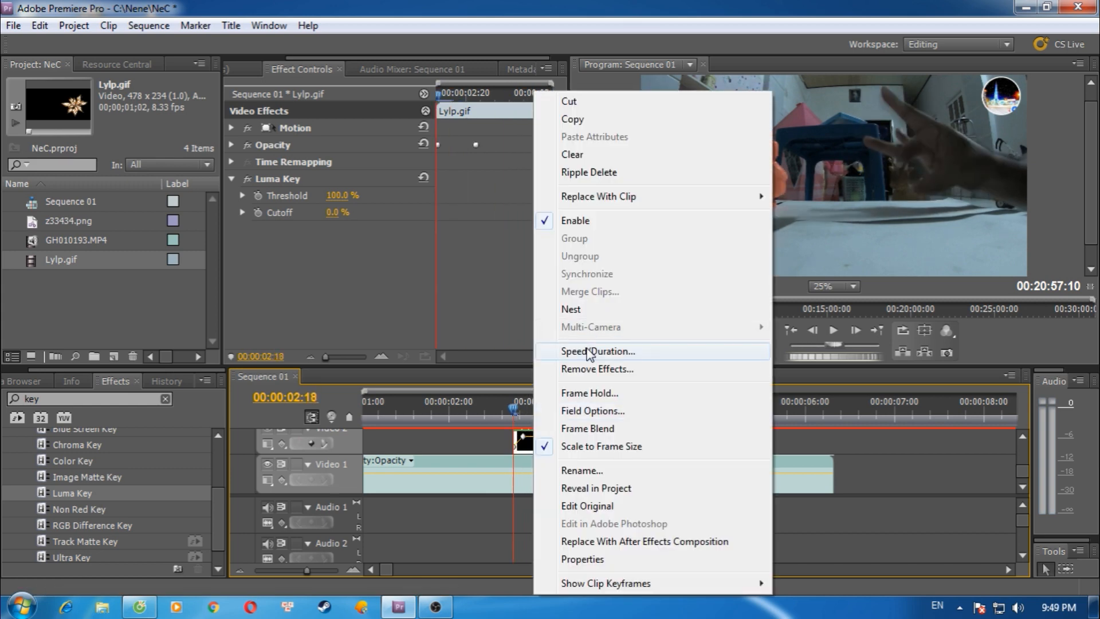
{"action": "left_click", "coordinate": [592, 354]}
{"action": "type", "text": "450"}
{"action": "key", "text": "Return"}
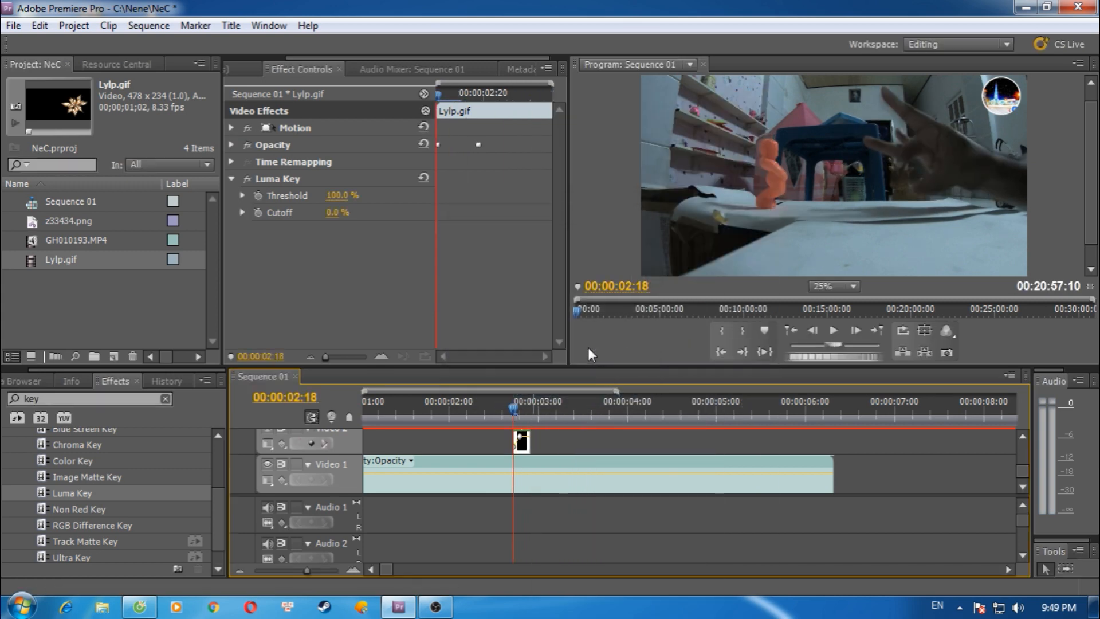
{"action": "left_click", "coordinate": [510, 408]}
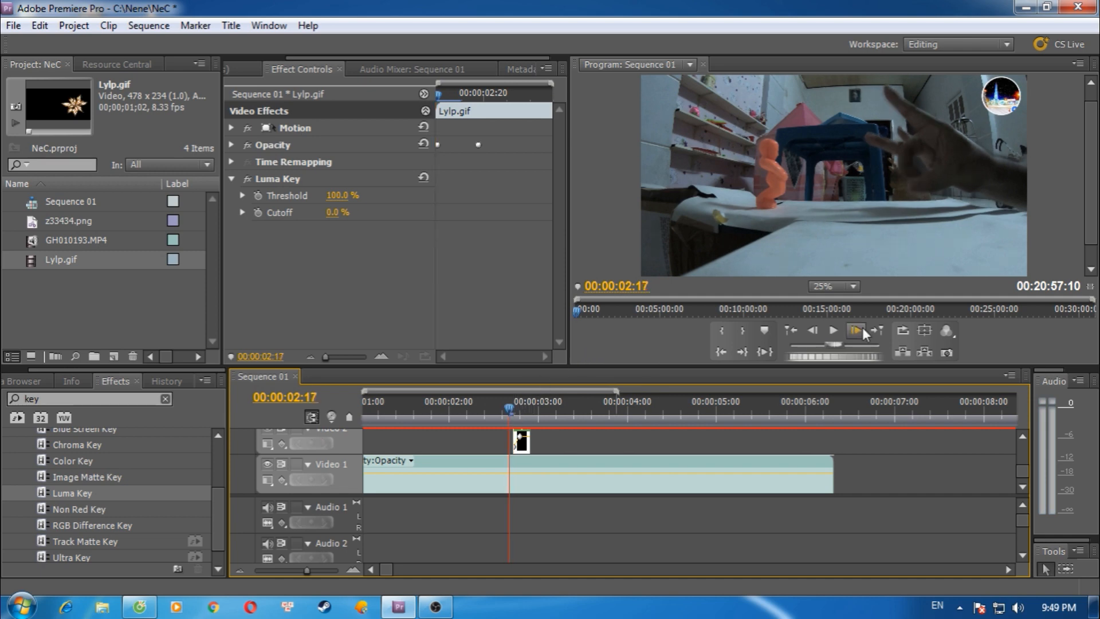
- Play the sequence from 00:00:02:17 to check the sped-up Lylp.gif effect, and return the playhead to 00:00:02:20
{"action": "left_click", "coordinate": [832, 333]}
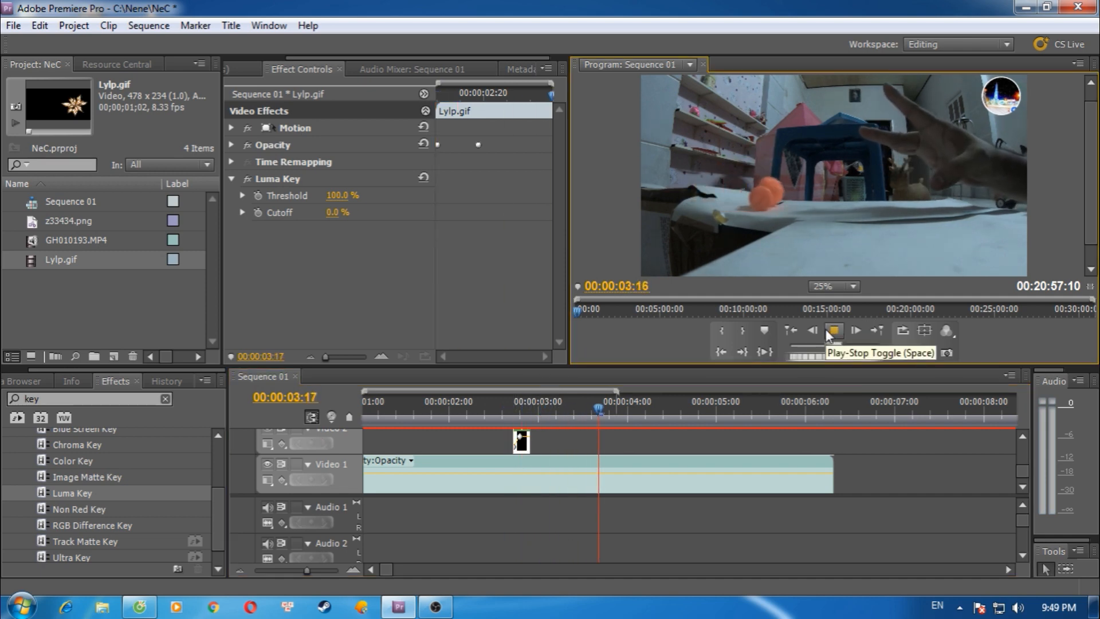
{"action": "left_click_drag", "start_coordinate": [632, 409], "coordinate": [518, 422]}
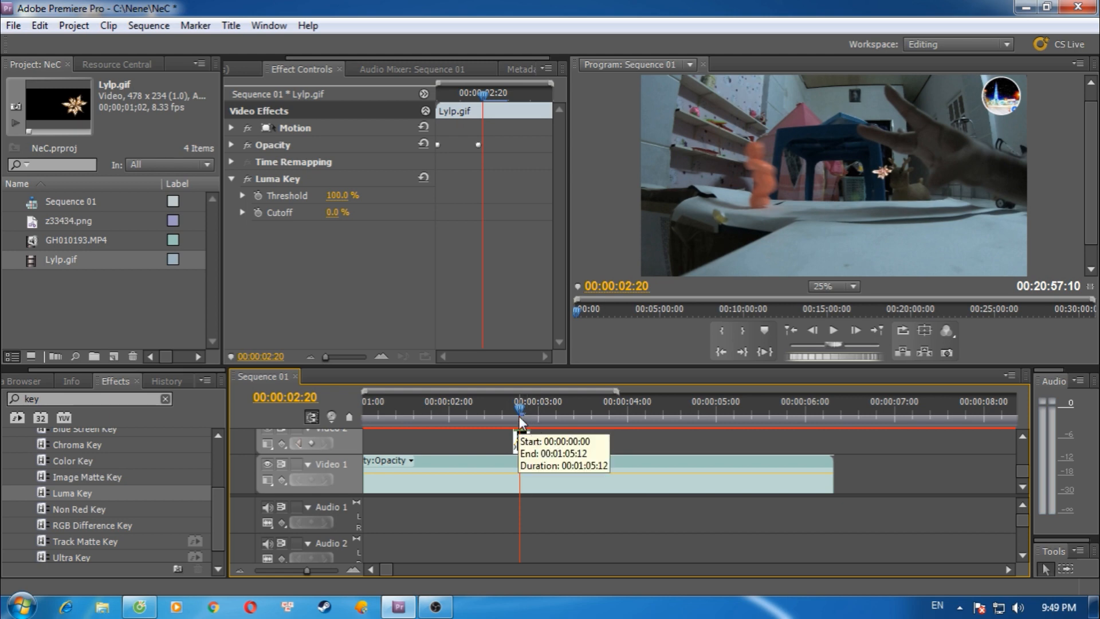
- Enlarge the timeline area so the Video 3 track is visible and place the playhead at 00:00:02:20 on the Lylp.gif clip
{"action": "left_click_drag", "start_coordinate": [966, 366], "coordinate": [966, 194]}
{"action": "left_click_drag", "start_coordinate": [774, 195], "coordinate": [772, 298]}
{"action": "left_click_drag", "start_coordinate": [522, 339], "coordinate": [528, 340]}
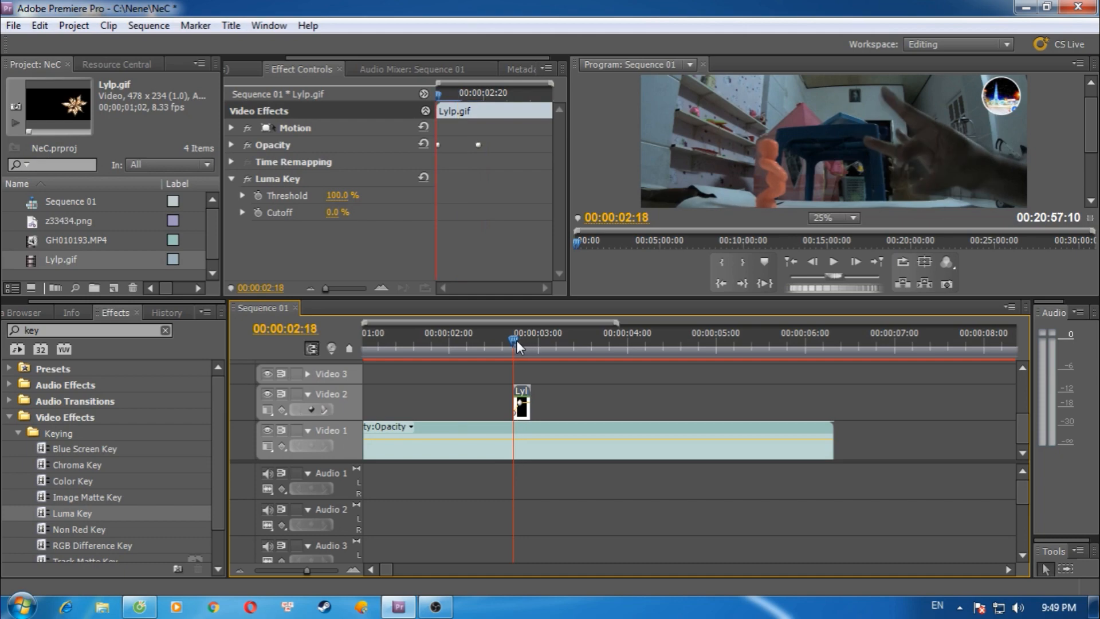
{"action": "left_click_drag", "start_coordinate": [517, 339], "coordinate": [521, 339]}
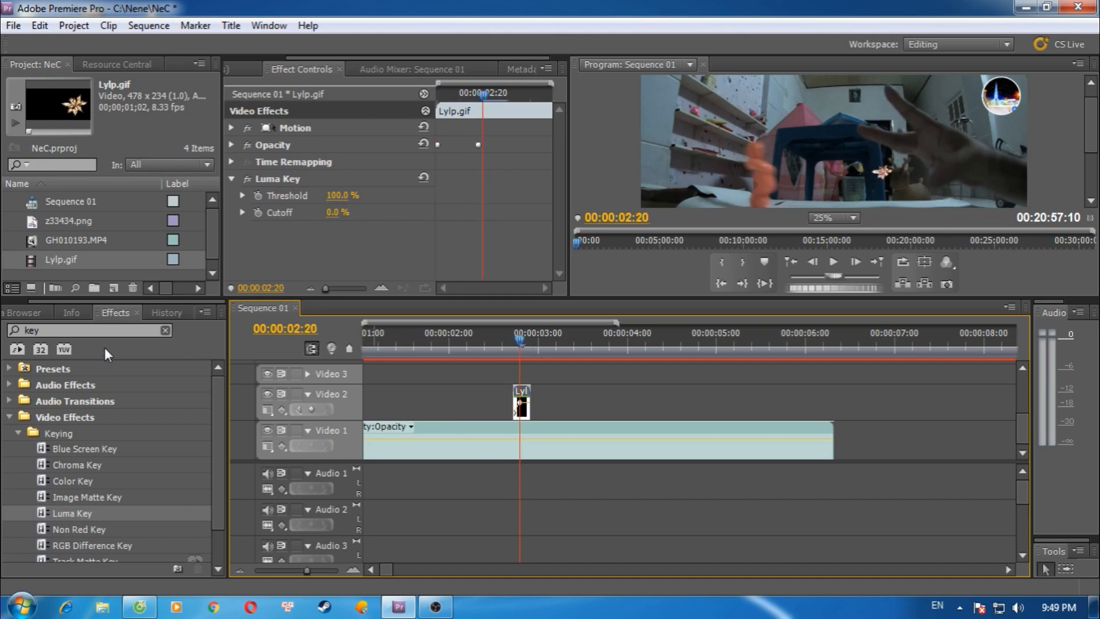
{"action": "left_click", "coordinate": [61, 279]}
{"action": "double_click", "coordinate": [61, 277]}
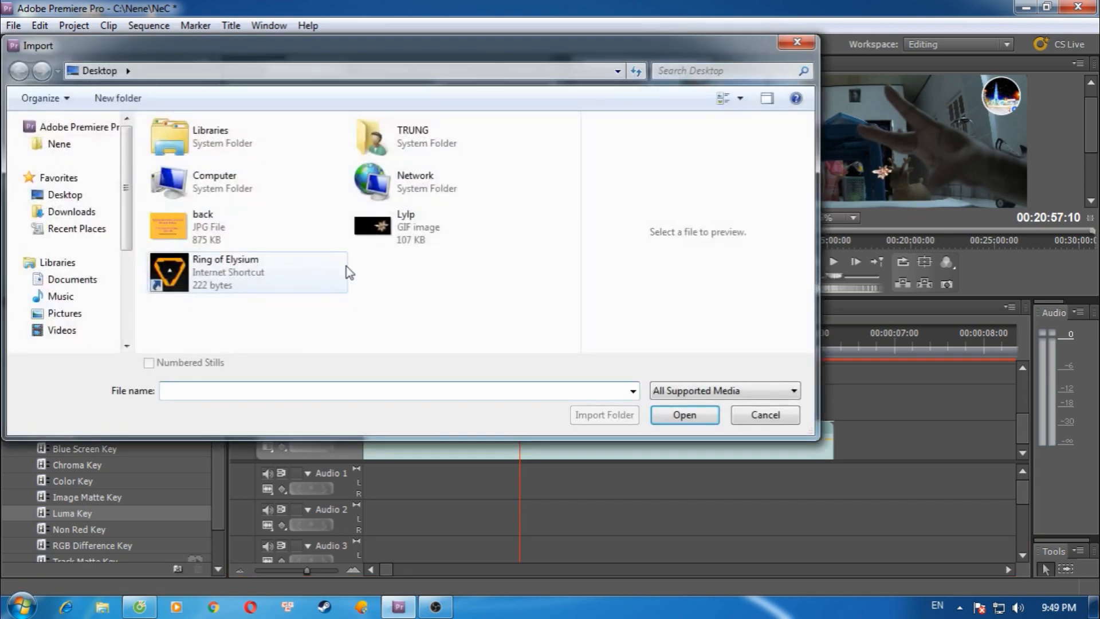
{"action": "left_click", "coordinate": [745, 419]}
- Switch to the web browser and look through the "shoot.gif effect" image results for a fiery effect on a black background
{"action": "key", "text": "alt+Tab"}
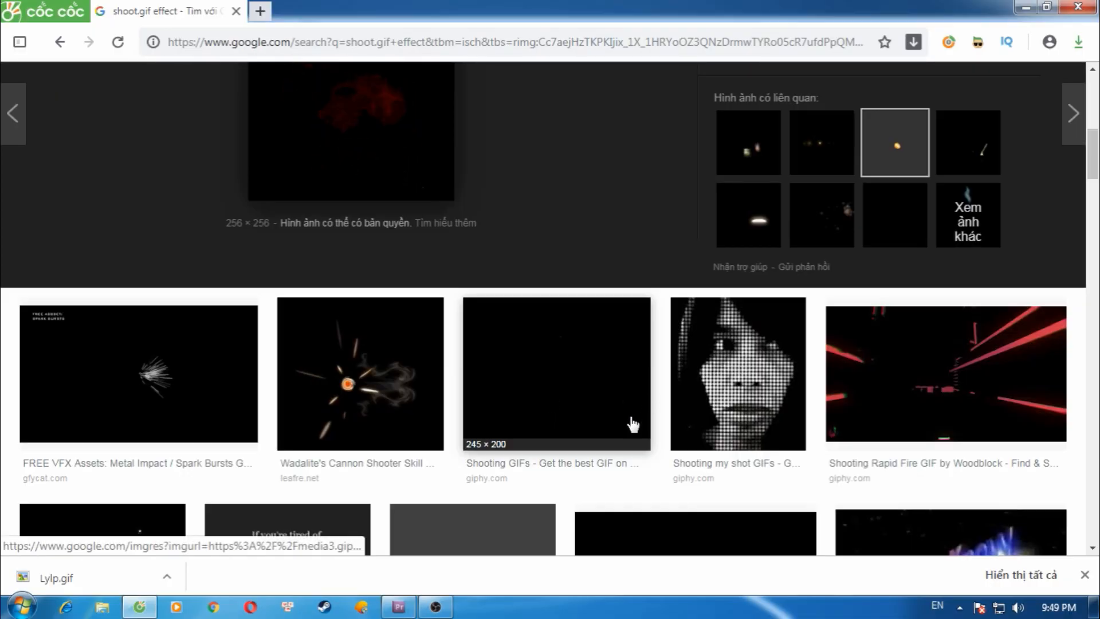
{"action": "scroll", "coordinate": [246, 398], "scroll_direction": "down", "scroll_amount": 5}
{"action": "scroll", "coordinate": [321, 385], "scroll_direction": "down", "scroll_amount": 5}
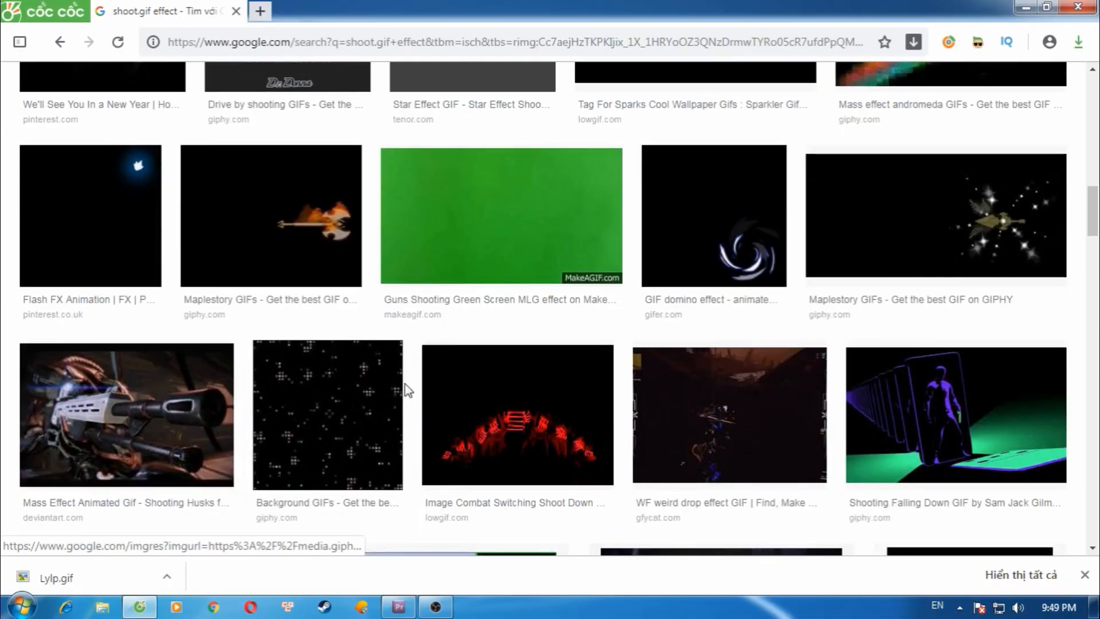
{"action": "scroll", "coordinate": [658, 393], "scroll_direction": "down", "scroll_amount": 5}
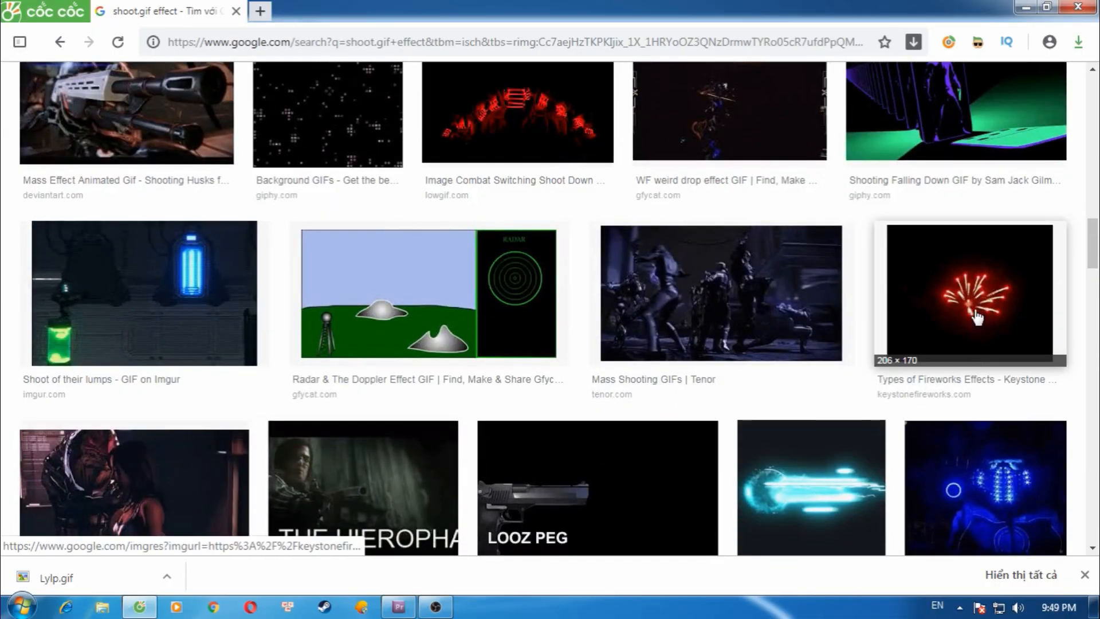
{"action": "left_click", "coordinate": [970, 320]}
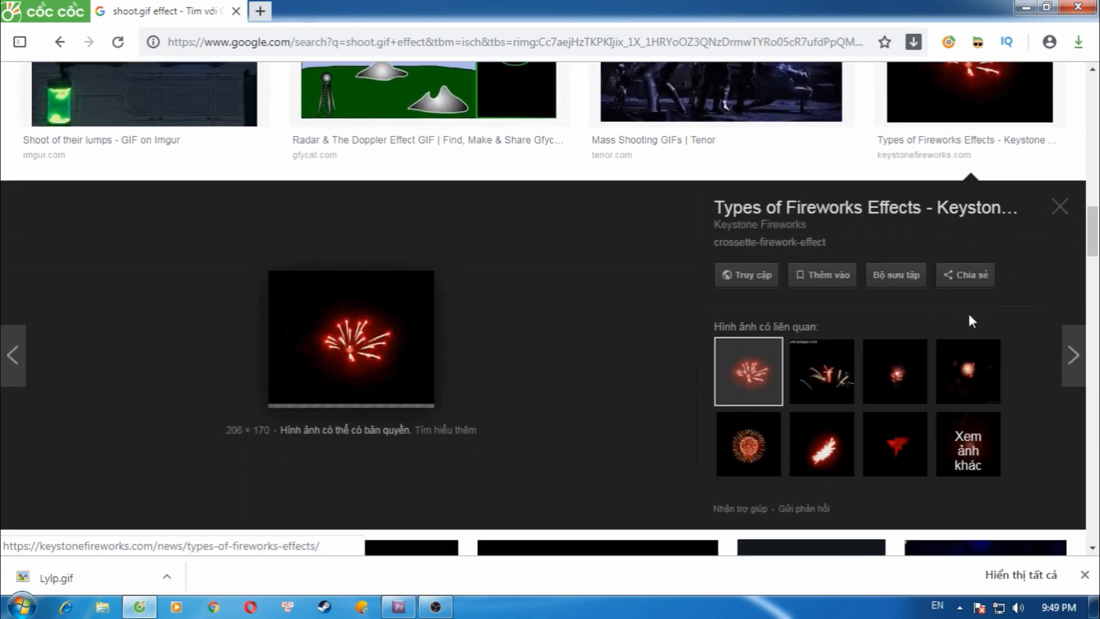
{"action": "left_click", "coordinate": [753, 460]}
{"action": "scroll", "coordinate": [754, 454], "scroll_direction": "down", "scroll_amount": 7}
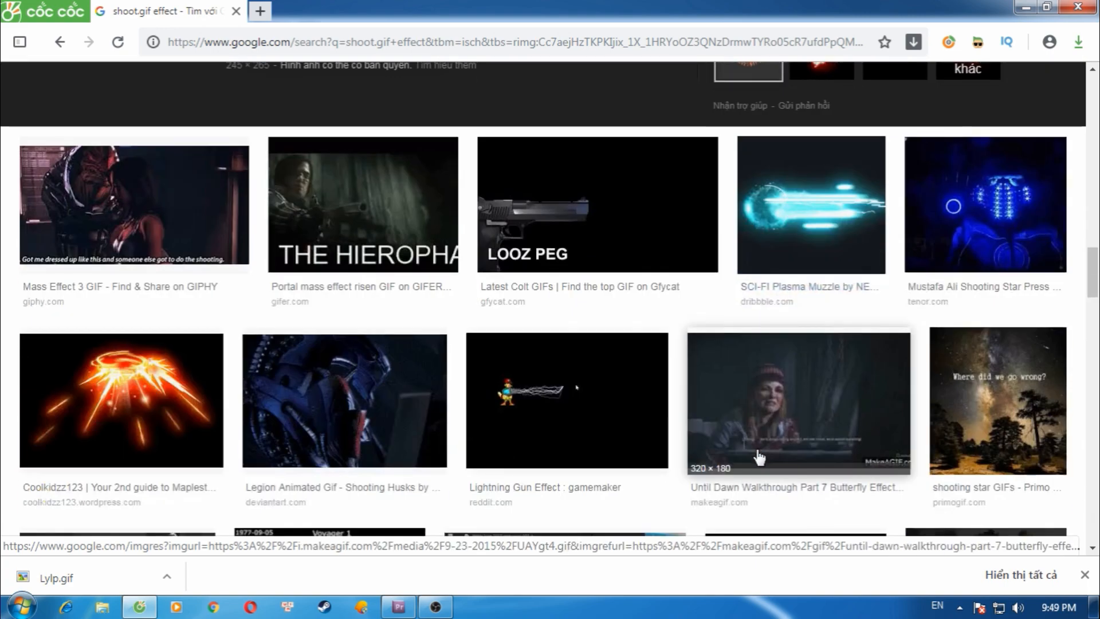
{"action": "scroll", "coordinate": [757, 453], "scroll_direction": "down", "scroll_amount": 7}
{"action": "scroll", "coordinate": [757, 453], "scroll_direction": "up", "scroll_amount": 7}
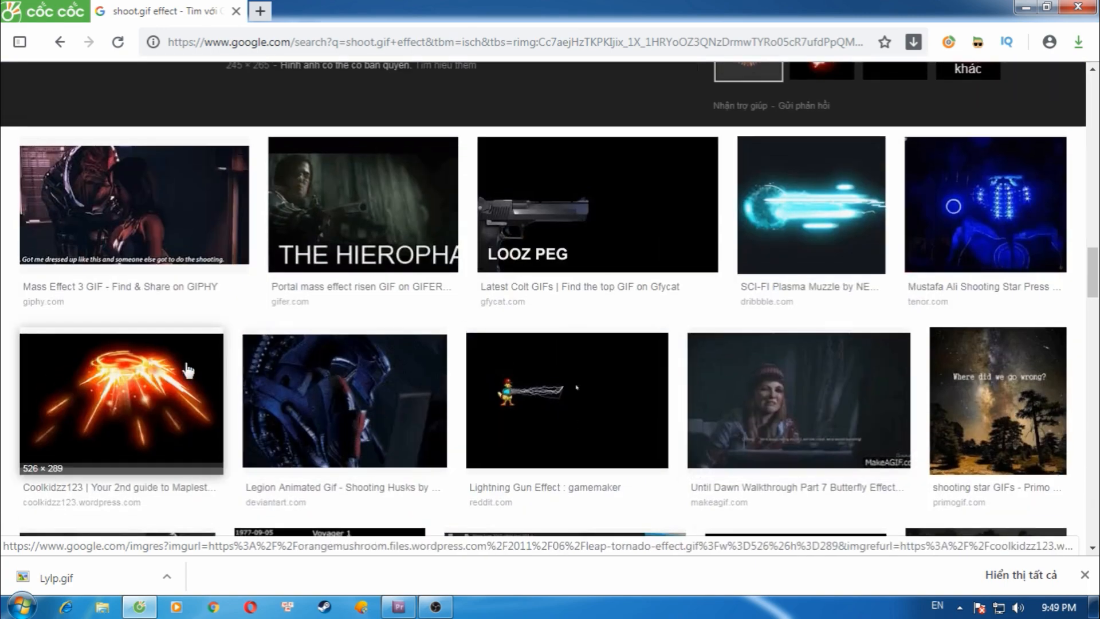
{"action": "left_click", "coordinate": [189, 381]}
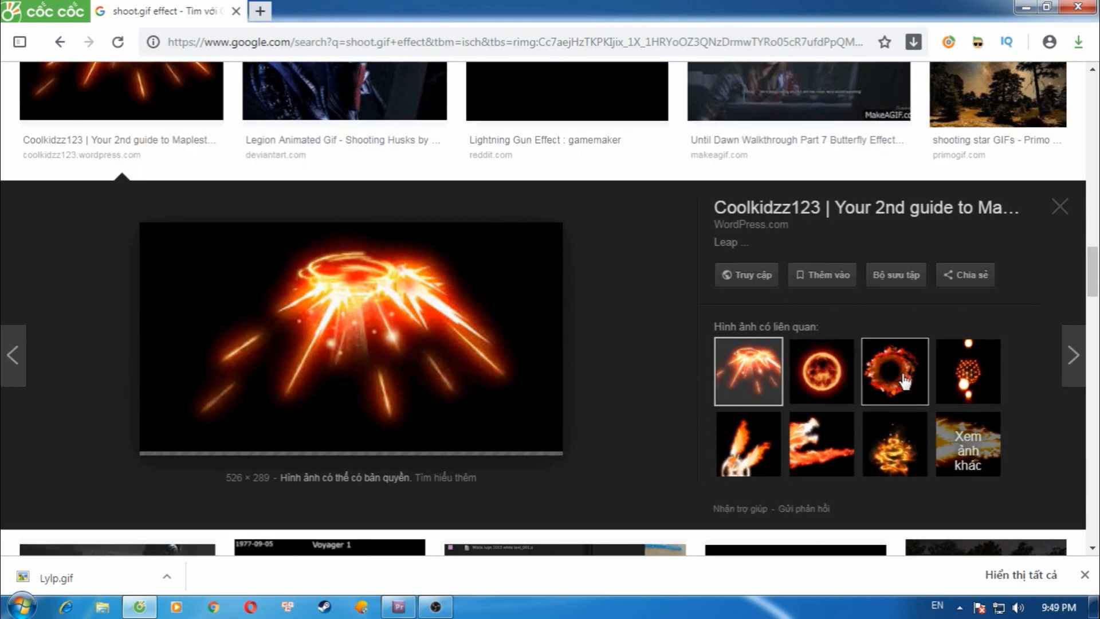
{"action": "left_click", "coordinate": [912, 458]}
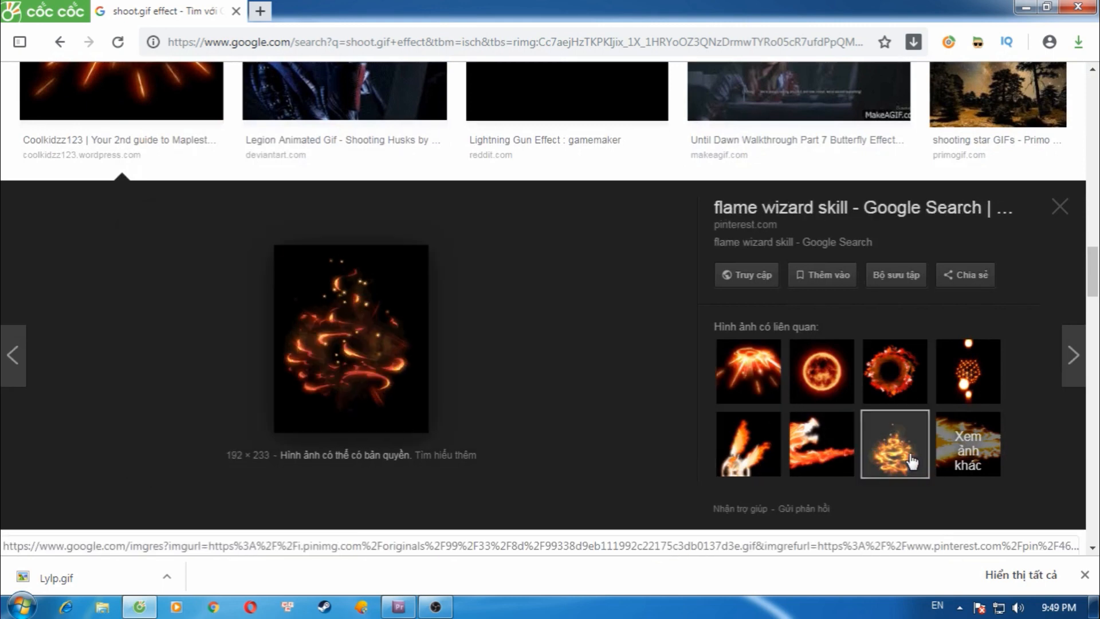
{"action": "right_click", "coordinate": [364, 343]}
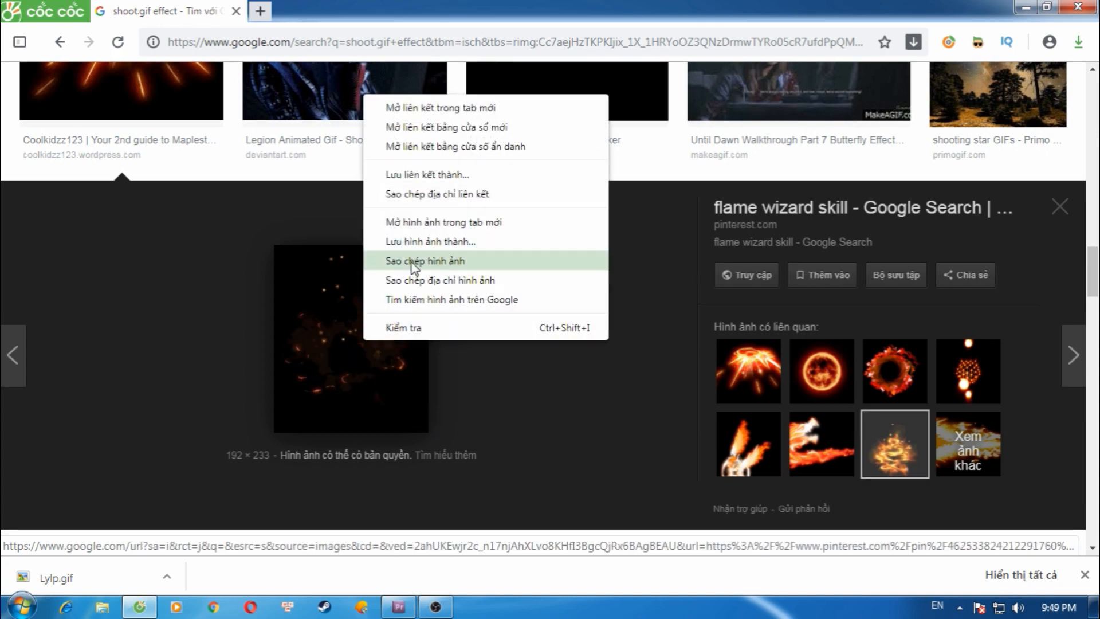
{"action": "left_click", "coordinate": [423, 241]}
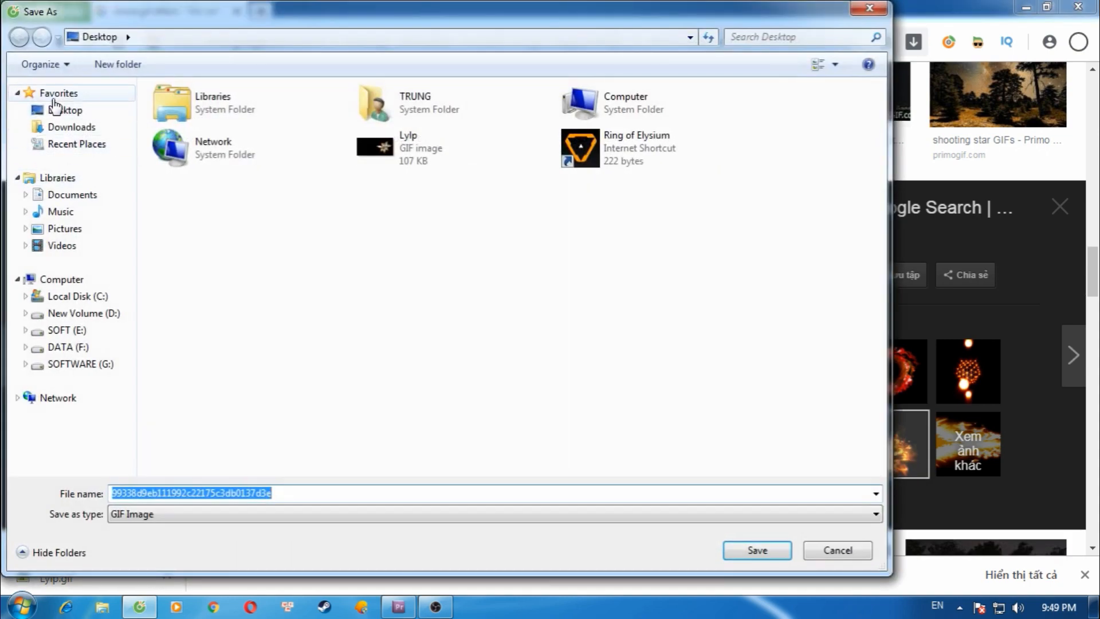
{"action": "left_click", "coordinate": [68, 112]}
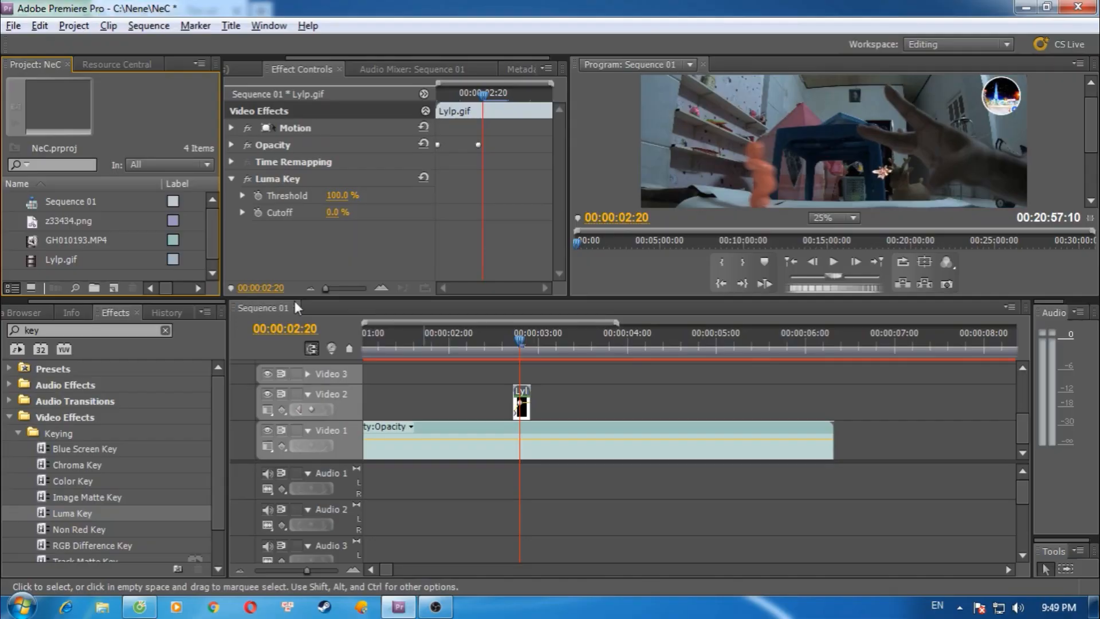
- In Premiere Pro, import 99338d9eb111992c22175c3db0137d3e.gif from the Desktop and place it on Video 3, aligned with the start of the Lylp.gif clip
{"action": "double_click", "coordinate": [98, 274]}
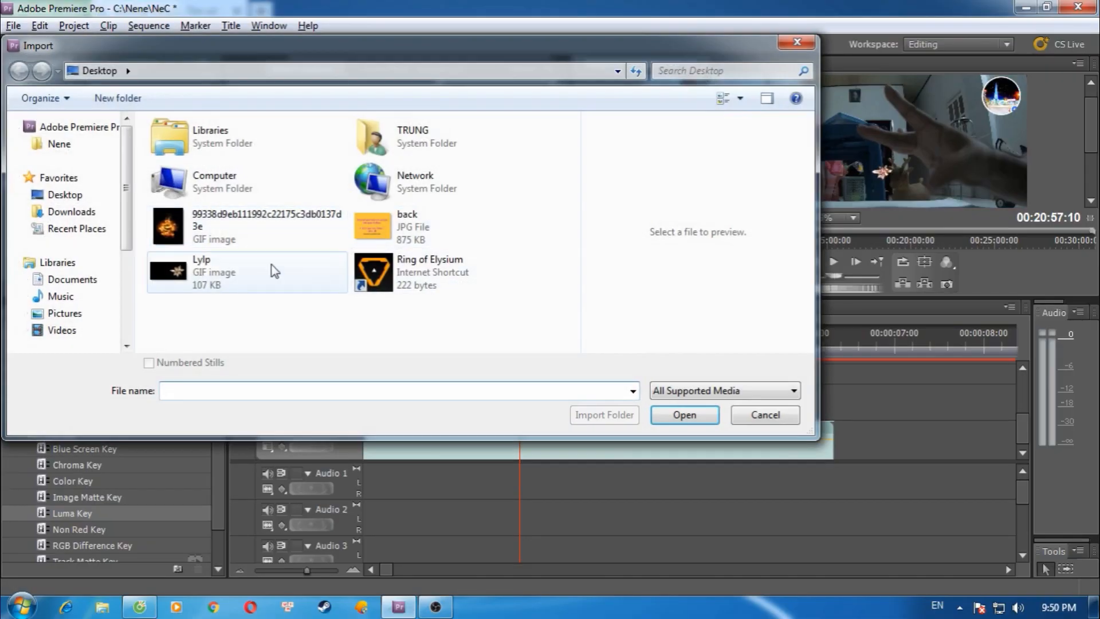
{"action": "left_click", "coordinate": [196, 223]}
{"action": "double_click", "coordinate": [196, 222]}
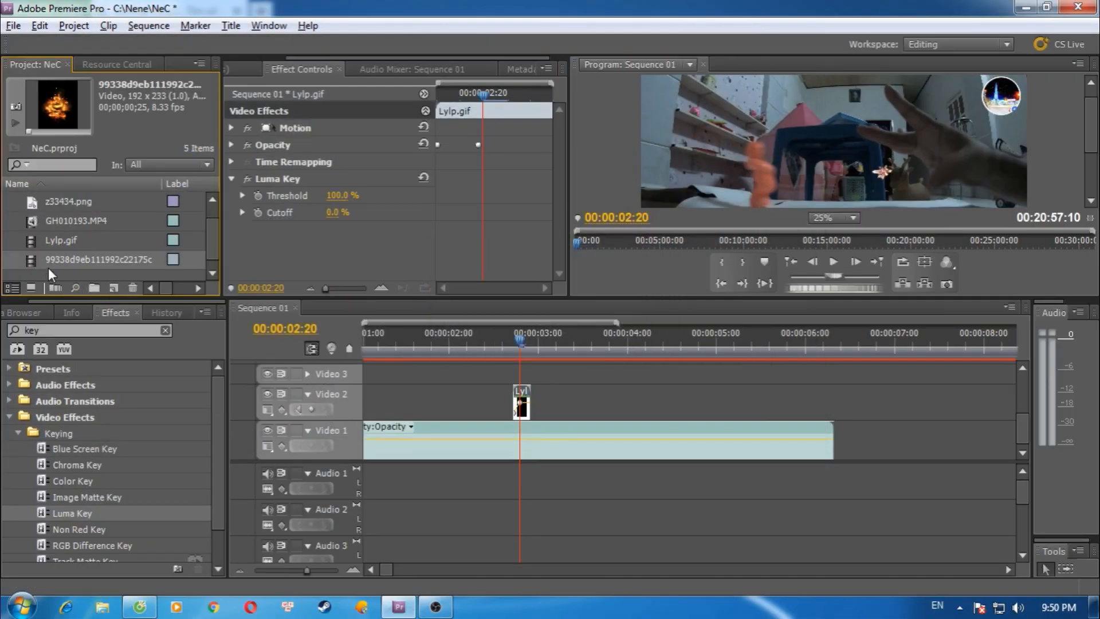
{"action": "left_click_drag", "start_coordinate": [48, 262], "coordinate": [534, 376]}
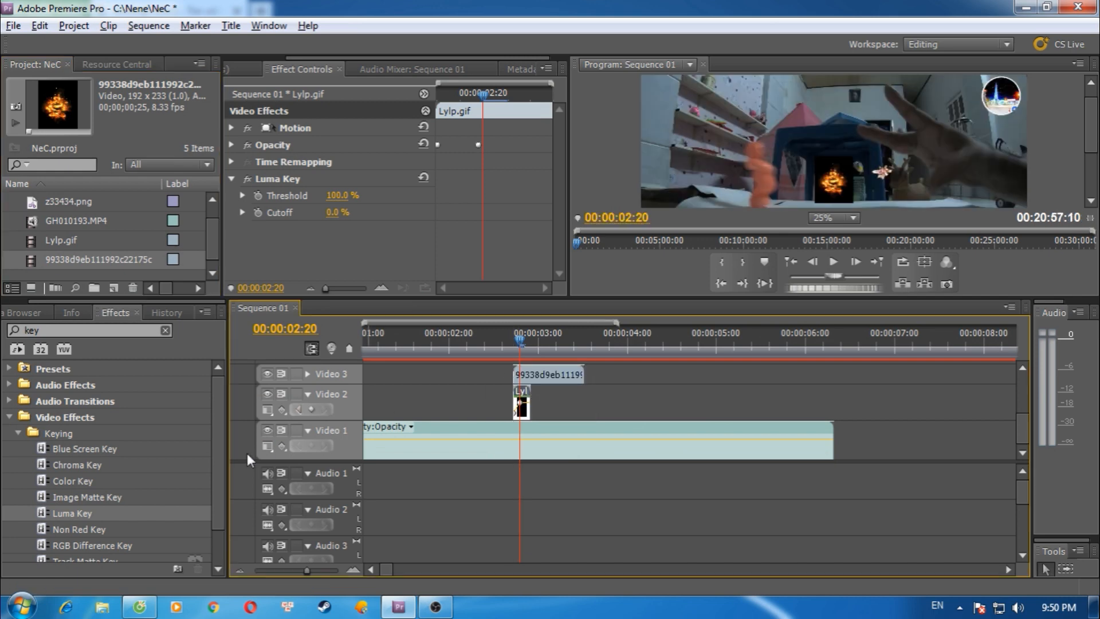
- Apply the Luma Key effect to the flame GIF clip on Video 3 and move its image onto the orange figure
{"action": "left_click_drag", "start_coordinate": [58, 513], "coordinate": [522, 376]}
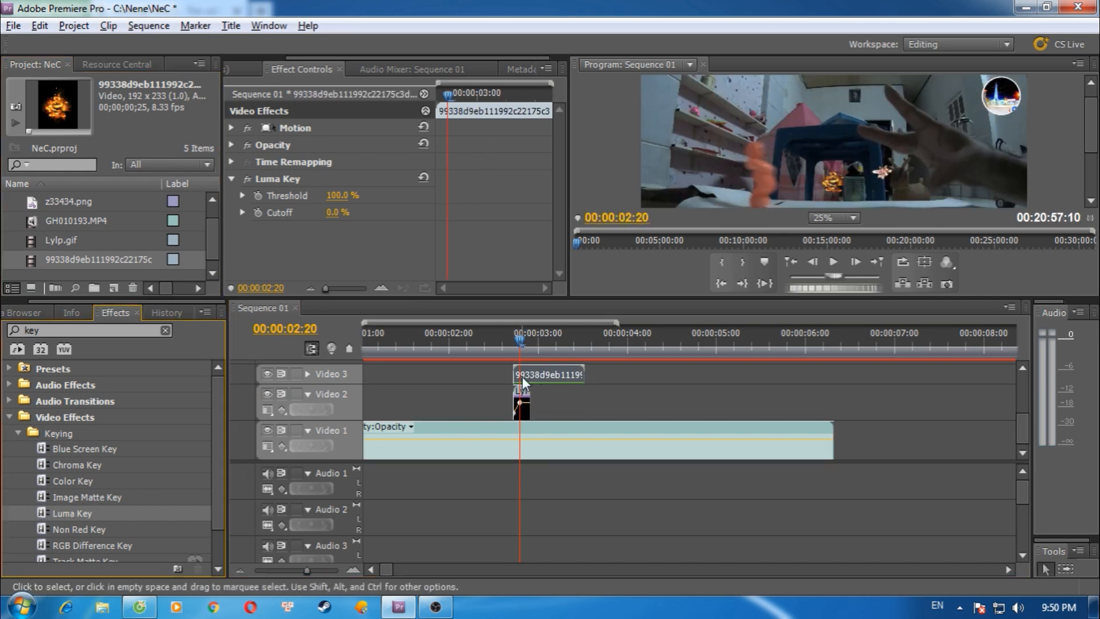
{"action": "left_click", "coordinate": [310, 374]}
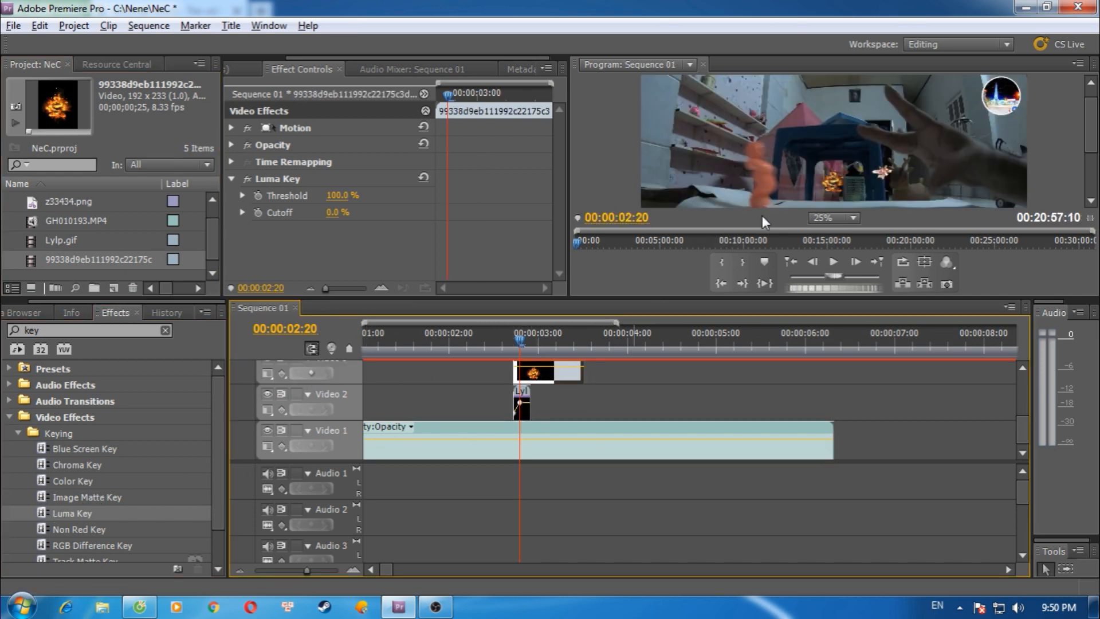
{"action": "left_click", "coordinate": [831, 189]}
{"action": "left_click_drag", "start_coordinate": [831, 187], "coordinate": [806, 171]}
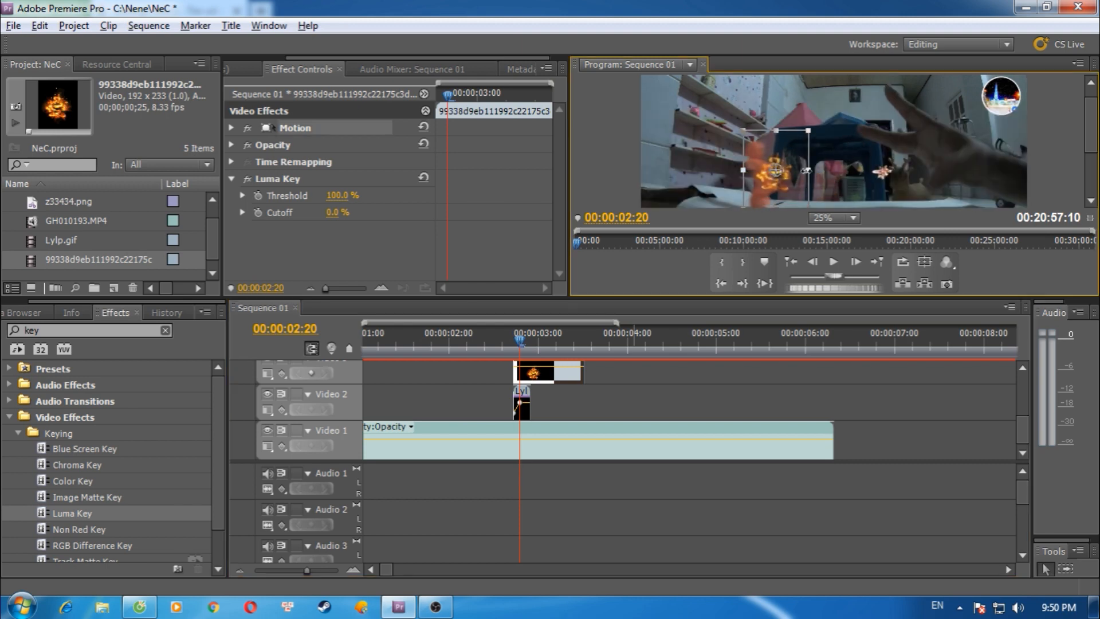
- Set the flame GIF clip's speed to 1000% and shift the clip slightly later on Video 3
{"action": "right_click", "coordinate": [572, 377]}
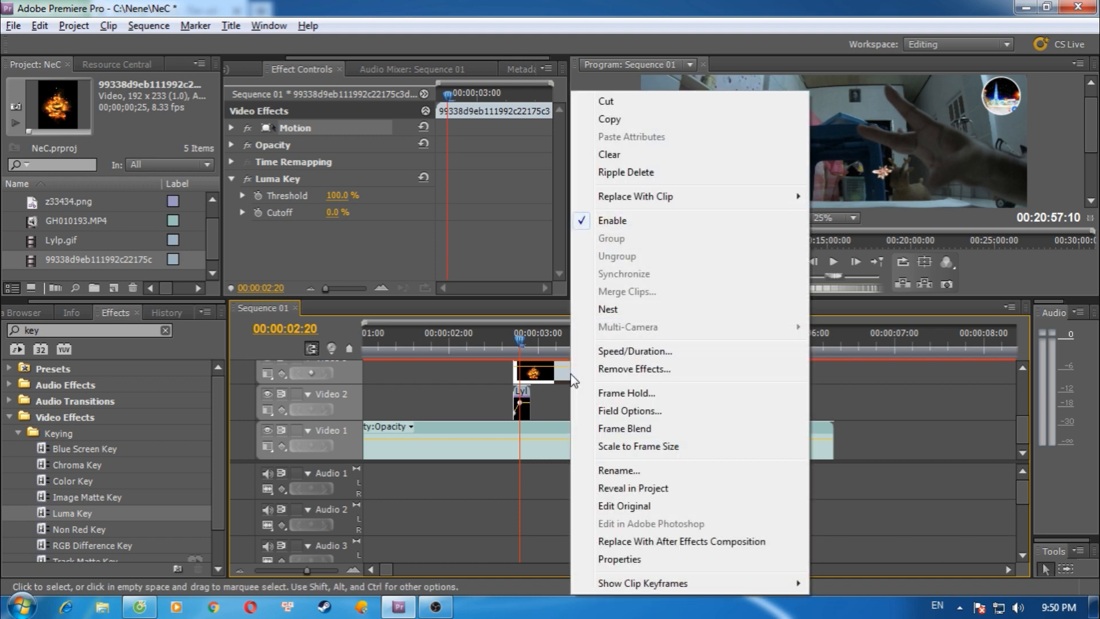
{"action": "left_click", "coordinate": [613, 355]}
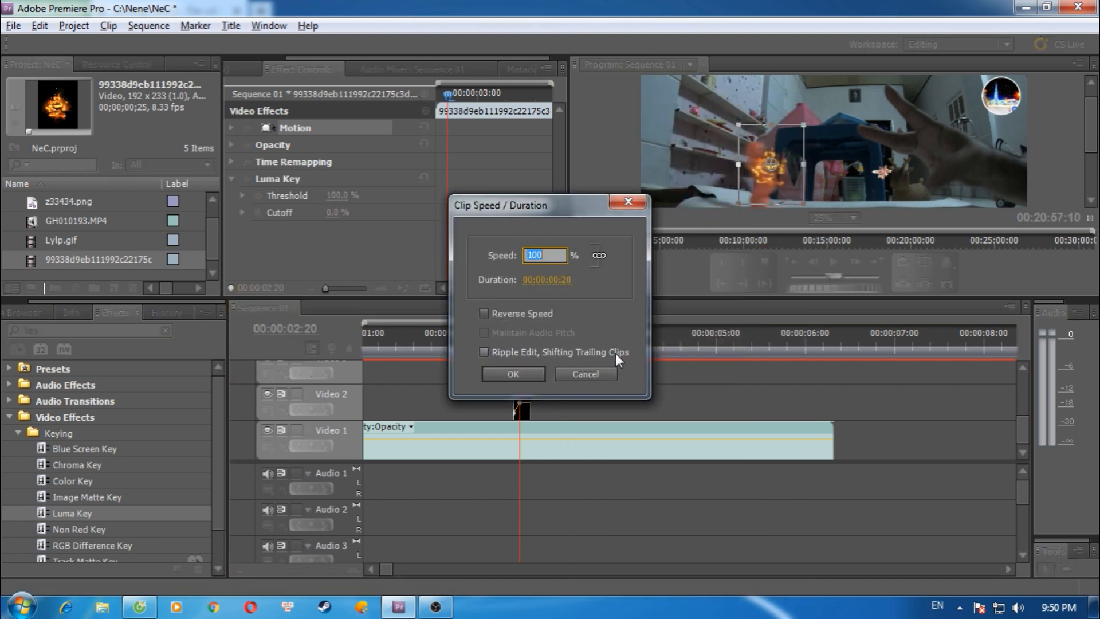
{"action": "type", "text": "100"}
{"action": "key", "text": "Return"}
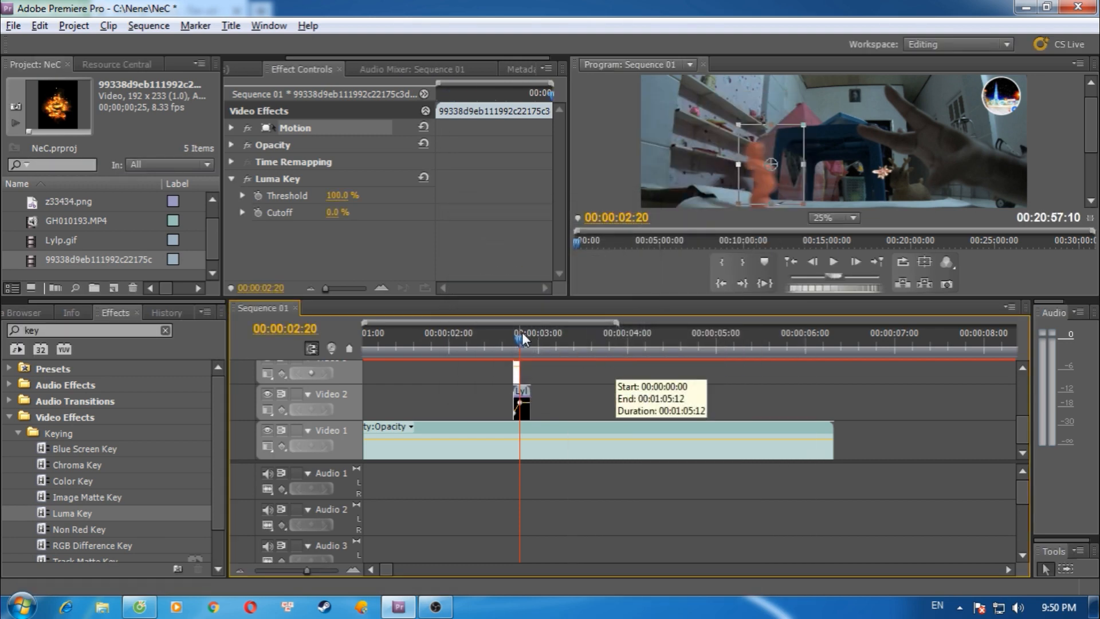
{"action": "left_click_drag", "start_coordinate": [521, 333], "coordinate": [520, 378]}
- Play the sequence repeatedly from about 00:00:02:17 to check the timing of the flame GIF against the Lylp.gif shot
{"action": "left_click", "coordinate": [511, 344]}
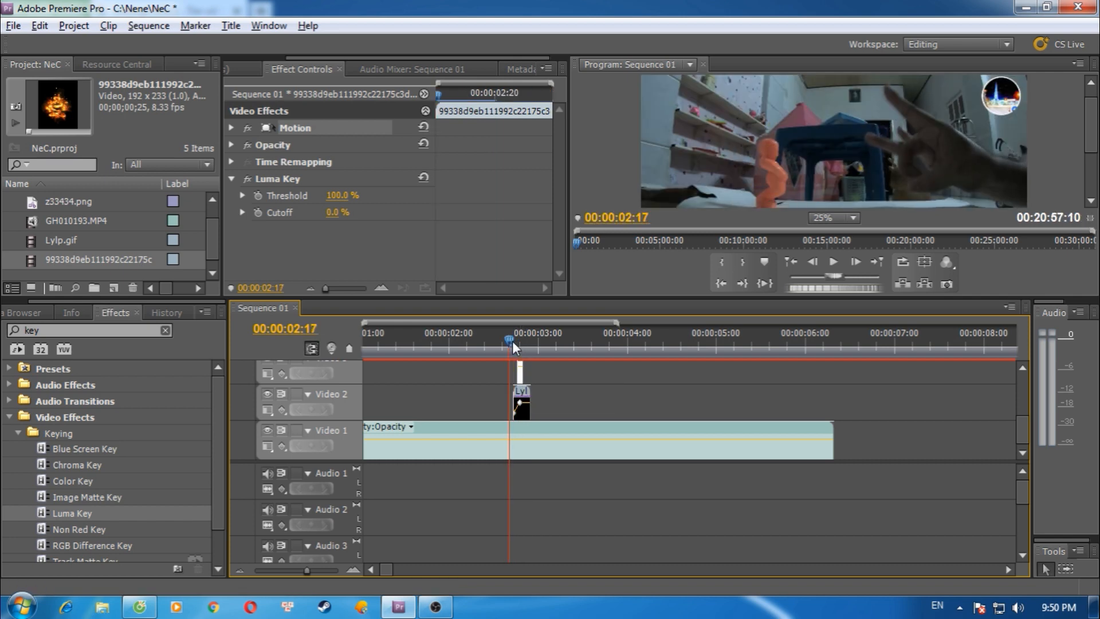
{"action": "left_click", "coordinate": [833, 262]}
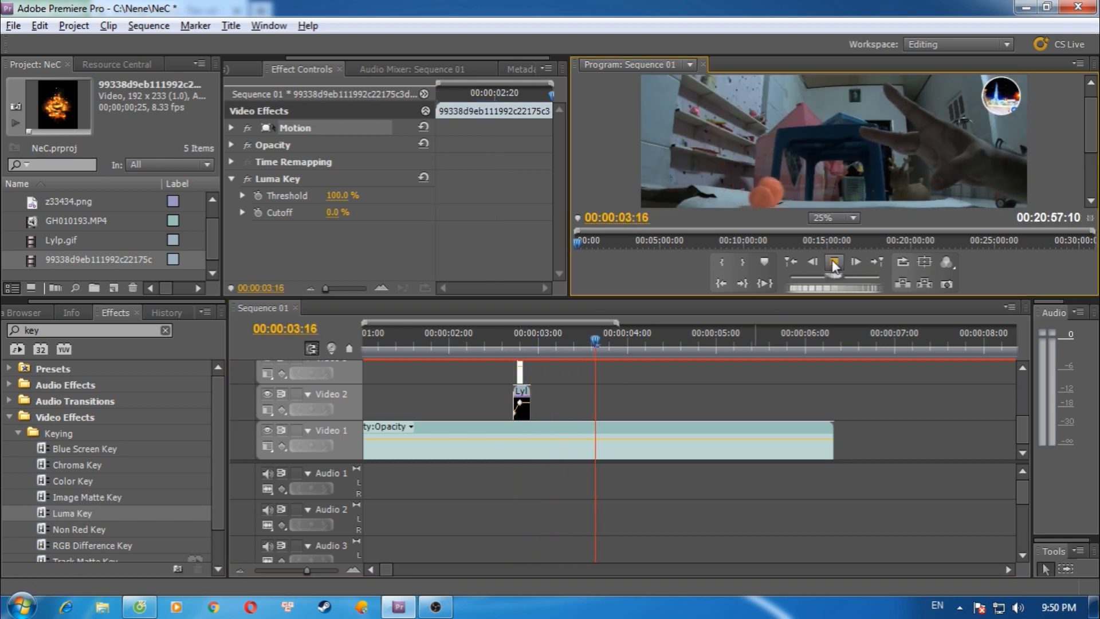
{"action": "left_click", "coordinate": [833, 263]}
{"action": "left_click_drag", "start_coordinate": [579, 342], "coordinate": [509, 344]}
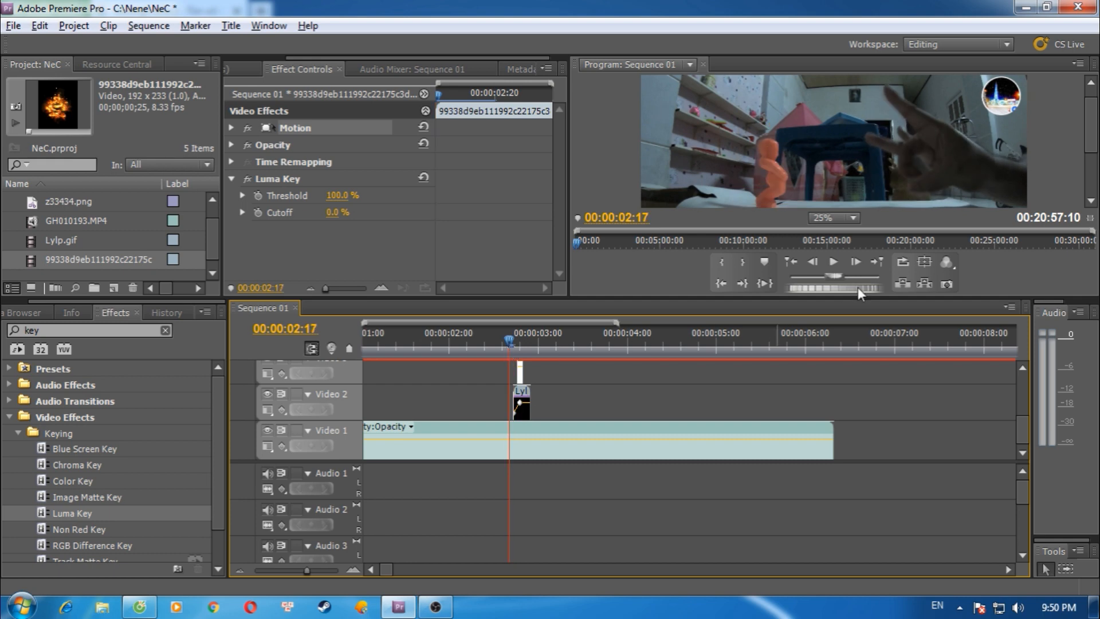
{"action": "left_click", "coordinate": [832, 264]}
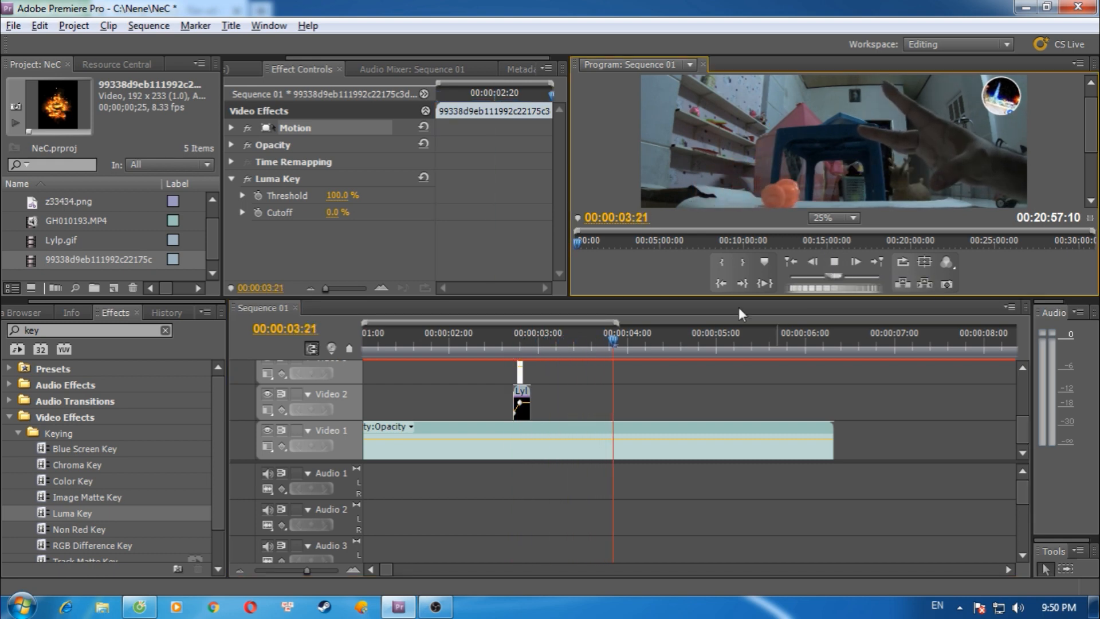
{"action": "left_click", "coordinate": [614, 344]}
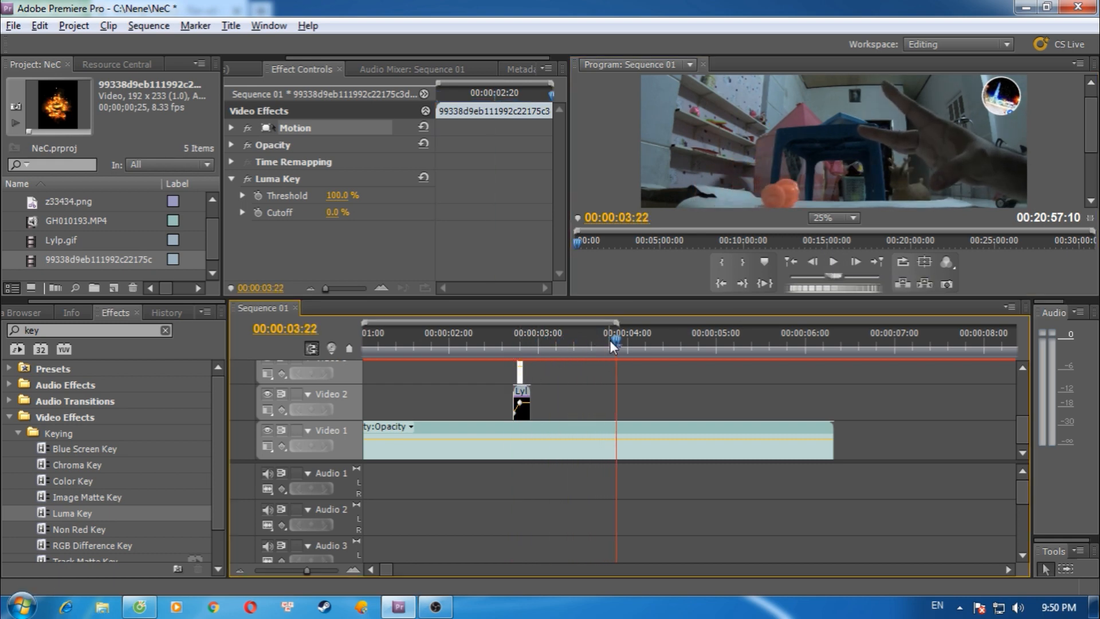
{"action": "left_click_drag", "start_coordinate": [614, 344], "coordinate": [511, 356]}
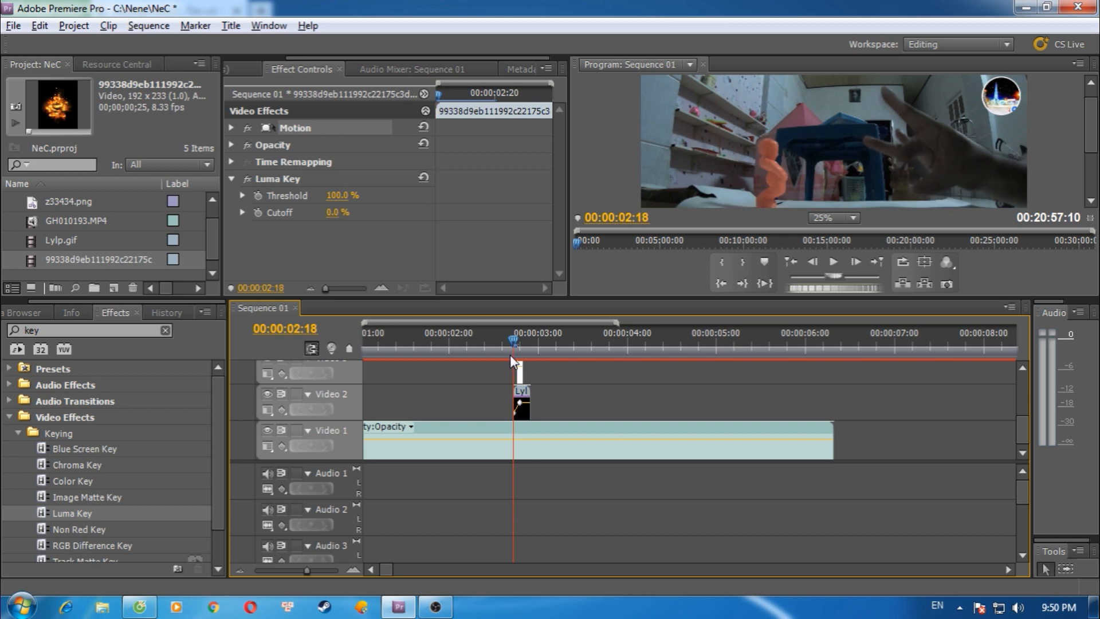
{"action": "left_click", "coordinate": [832, 262]}
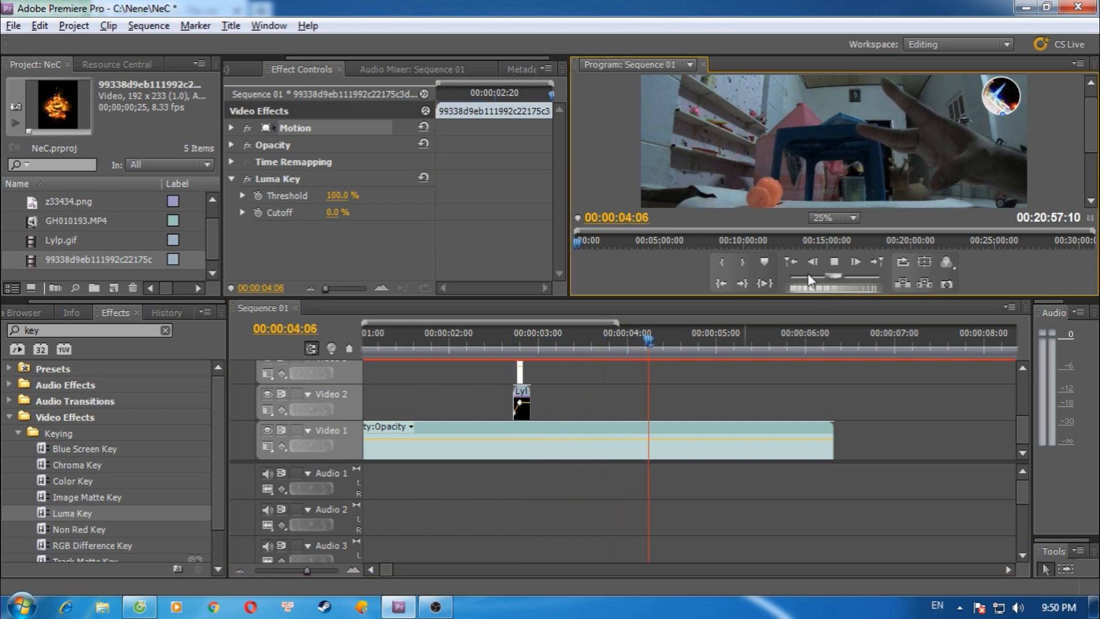
- Set the flame GIF clip's speed on Video 3 to 900% and move the playhead back to just before the shot
{"action": "left_click_drag", "start_coordinate": [651, 347], "coordinate": [520, 372]}
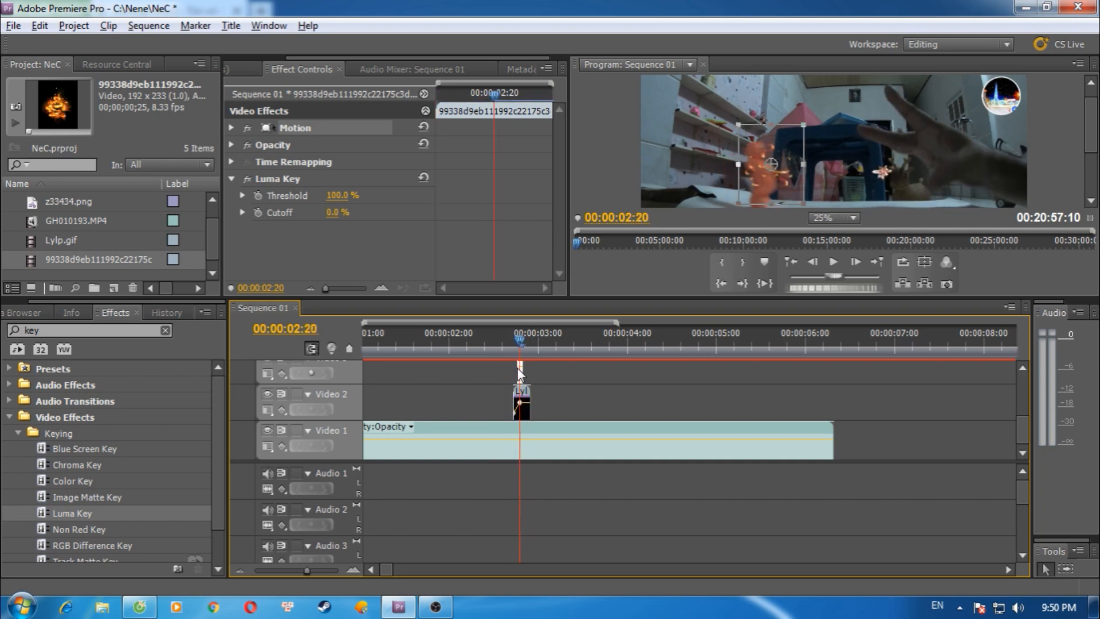
{"action": "right_click", "coordinate": [520, 379]}
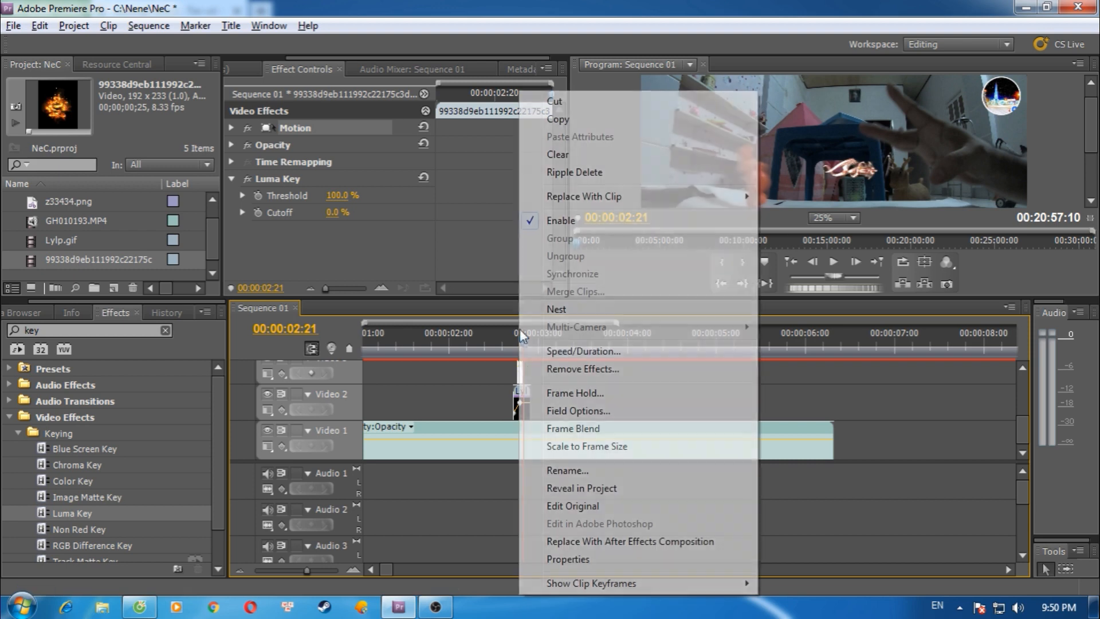
{"action": "left_click", "coordinate": [580, 350]}
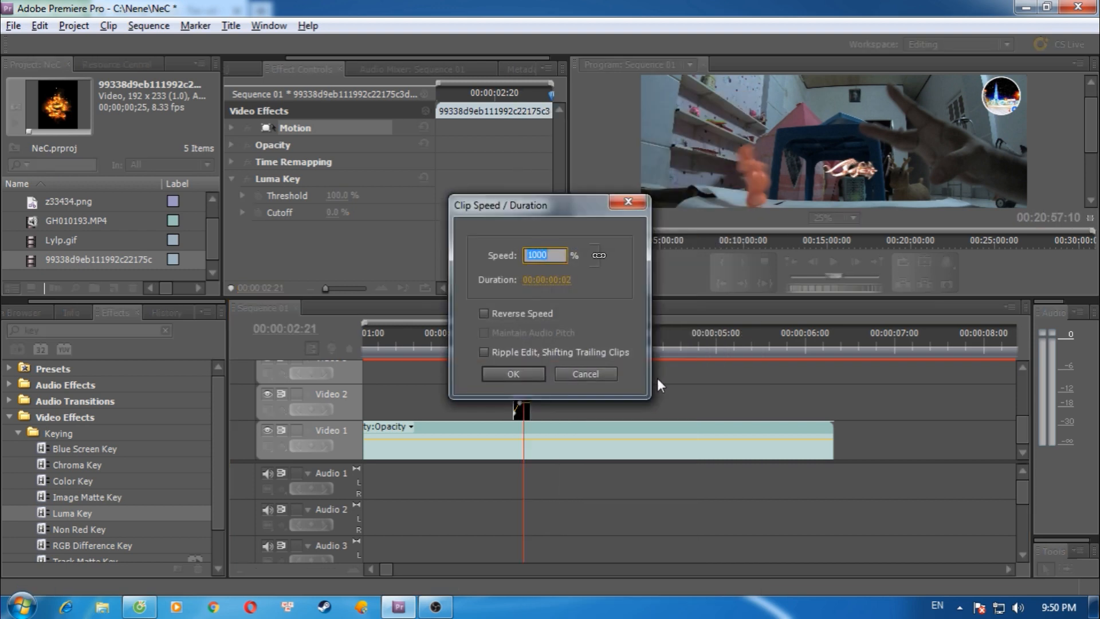
{"action": "type", "text": "900"}
{"action": "key", "text": "Return"}
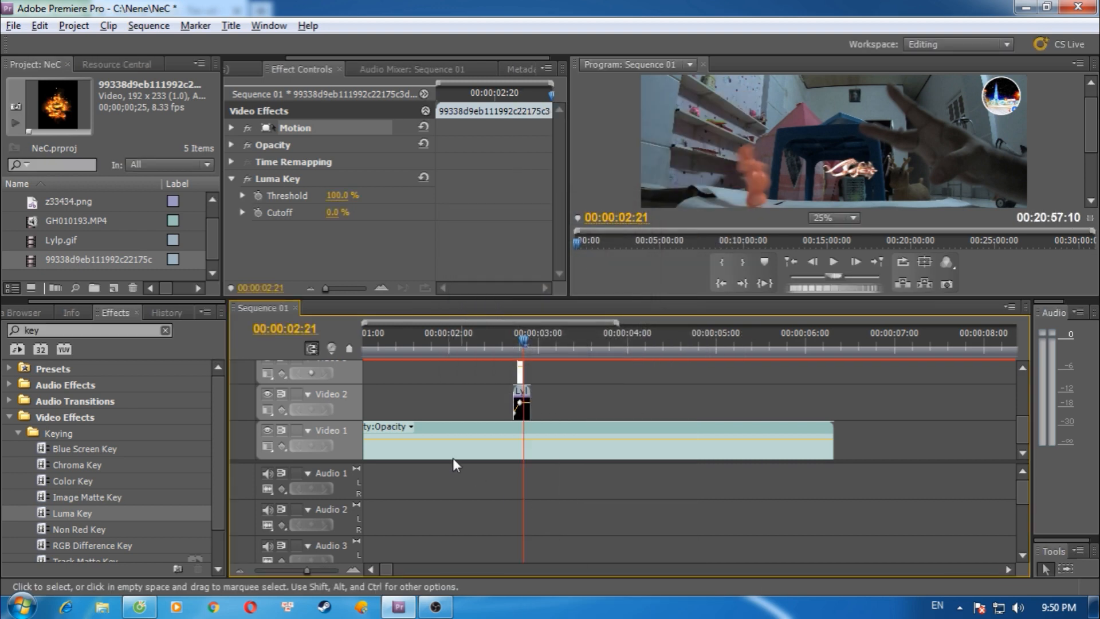
{"action": "mouse_move", "coordinate": [522, 346]}
{"action": "left_mouse_down"}
{"action": "mouse_move", "coordinate": [534, 346]}
{"action": "mouse_move", "coordinate": [508, 350]}
{"action": "left_mouse_up"}
- Move the playhead to 00:00:05:14, where the orange figure has fallen, and enlarge the Program monitor area
{"action": "scroll", "coordinate": [466, 347], "scroll_direction": "down", "scroll_amount": 4}
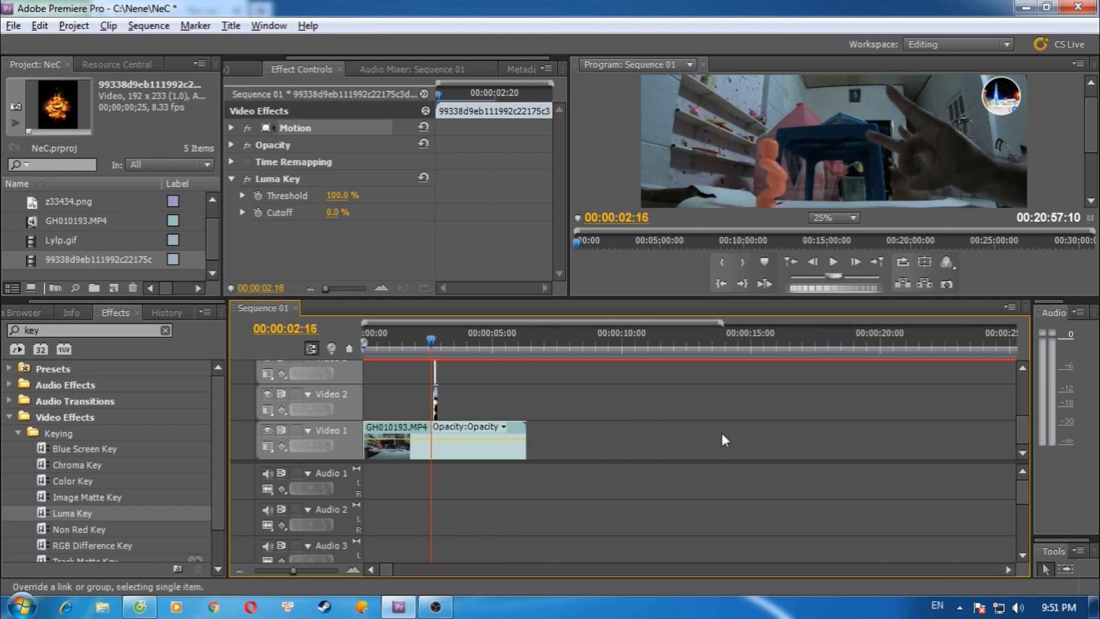
{"action": "left_click_drag", "start_coordinate": [430, 344], "coordinate": [506, 349]}
{"action": "left_click_drag", "start_coordinate": [651, 308], "coordinate": [662, 404]}
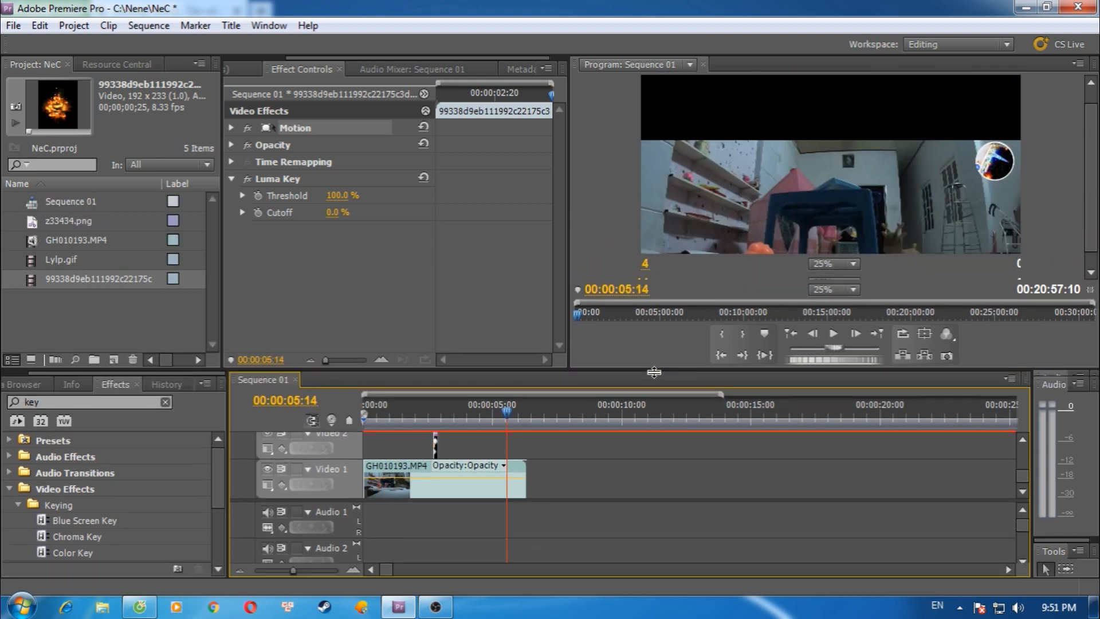
{"action": "left_click", "coordinate": [600, 231]}
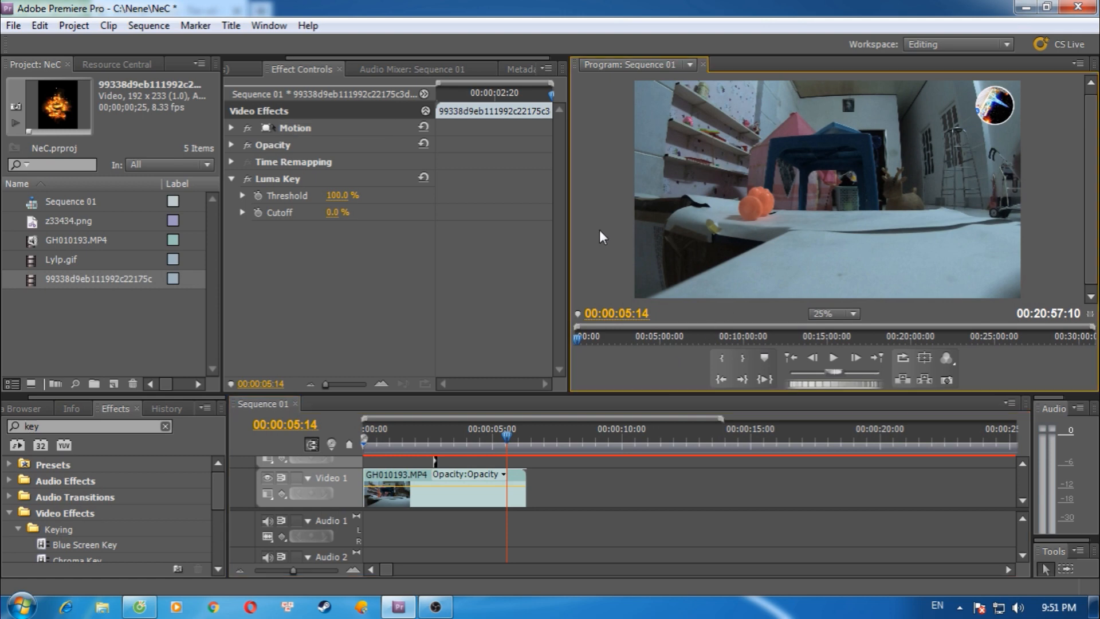
- Open Photoshop and close the 5KPlayer window playing gh010193
{"action": "left_click", "coordinate": [37, 611]}
{"action": "left_click", "coordinate": [102, 241]}
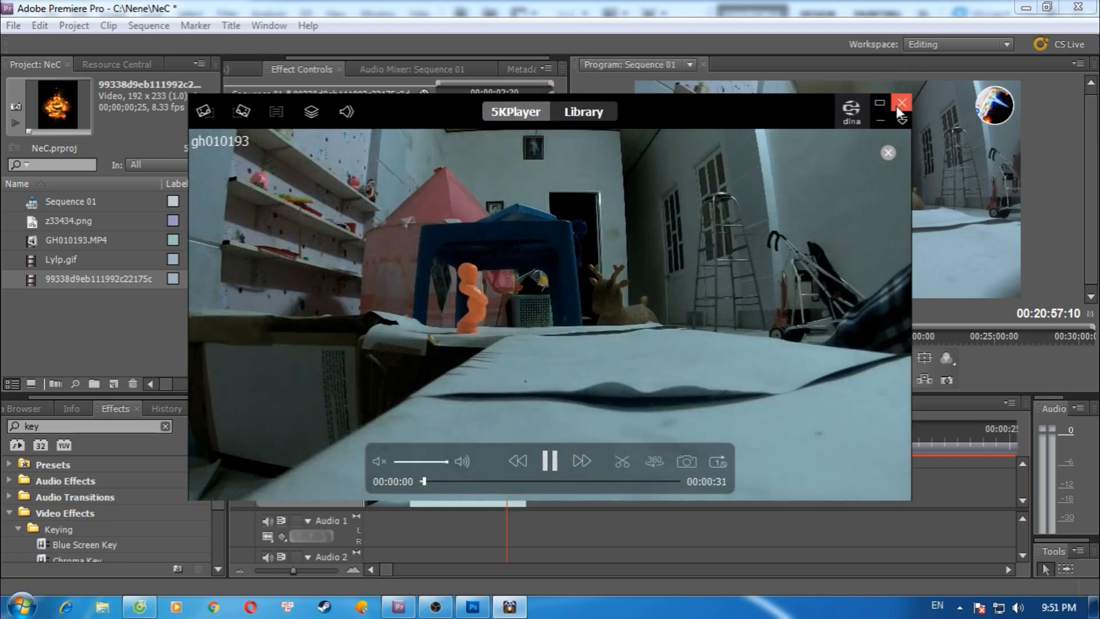
{"action": "left_click", "coordinate": [899, 102]}
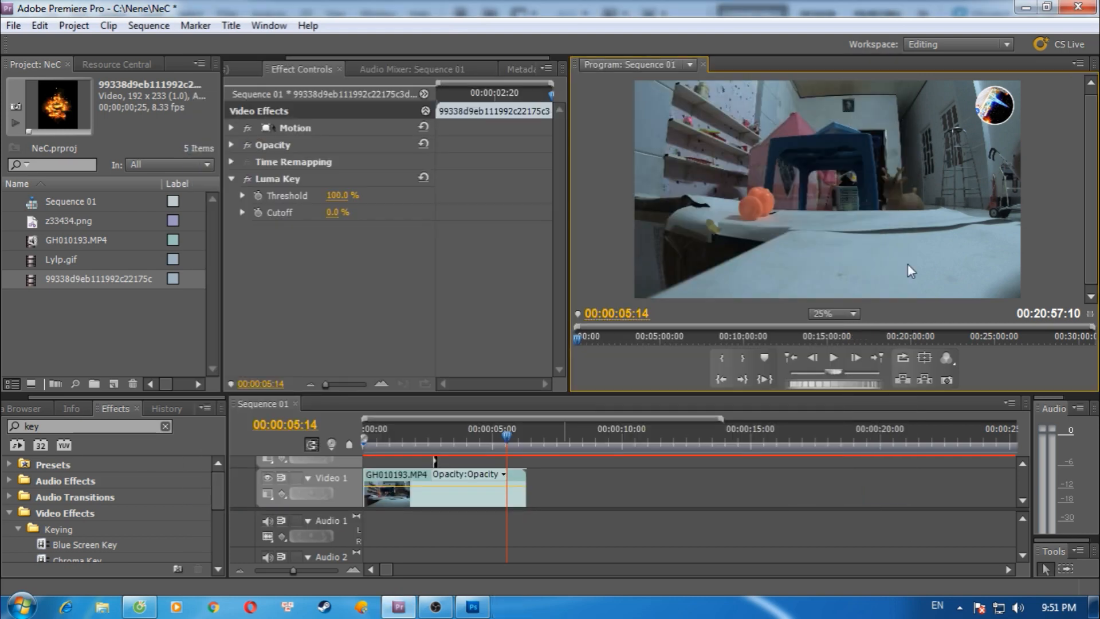
- Maximize the Program monitor and set its zoom level to 50%, showing the frame at 00:00:05:13
{"action": "key", "text": "grave"}
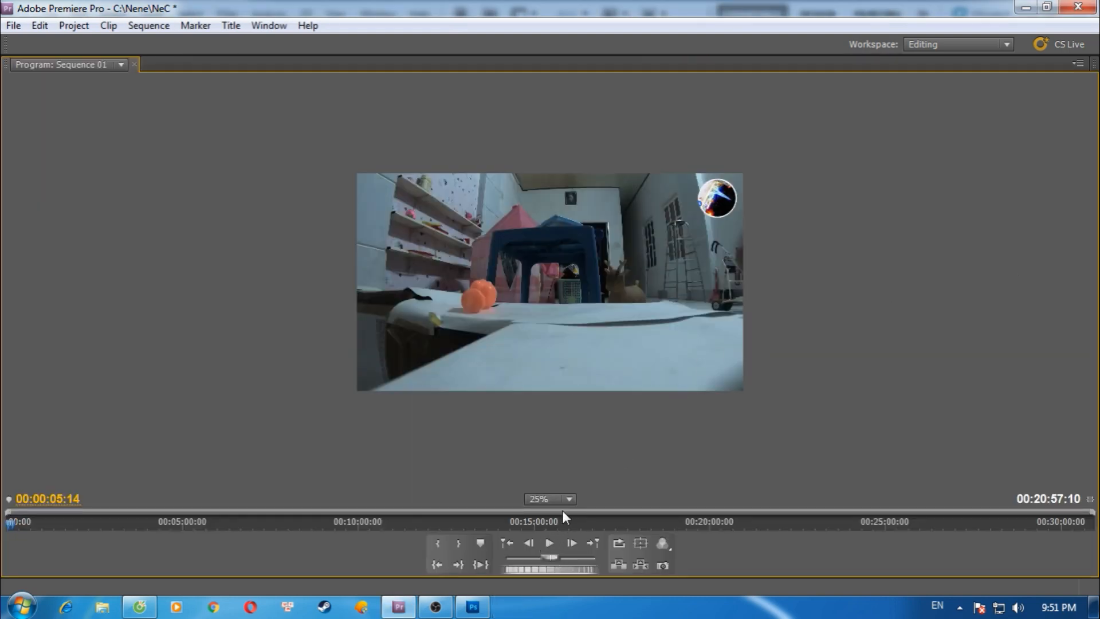
{"action": "left_click", "coordinate": [568, 499]}
{"action": "left_click", "coordinate": [565, 449]}
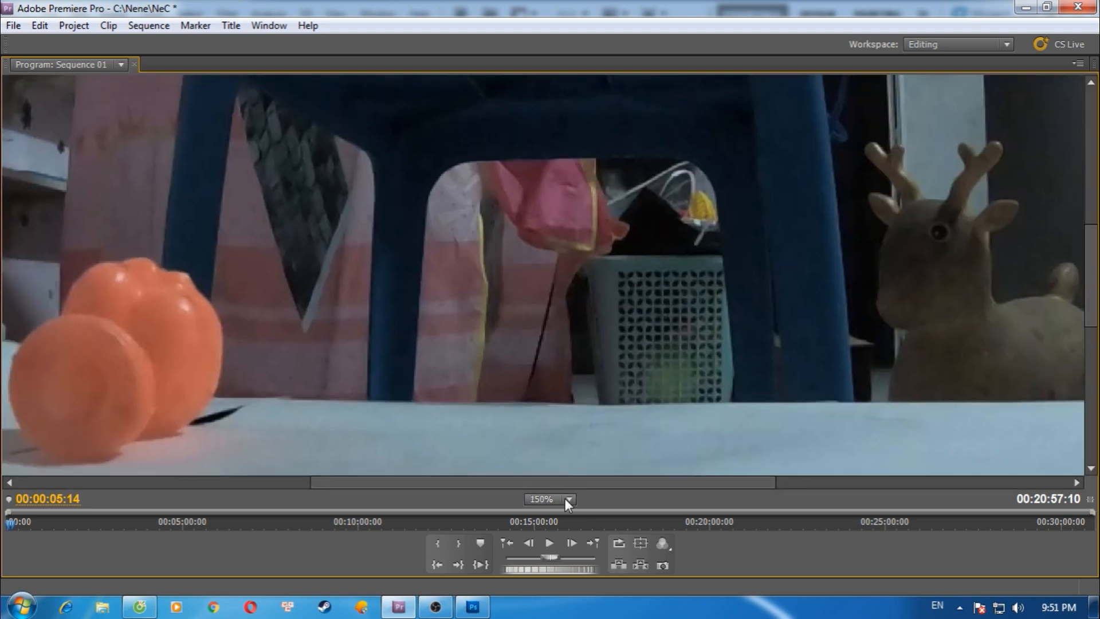
{"action": "left_click", "coordinate": [565, 498]}
{"action": "left_click", "coordinate": [566, 430]}
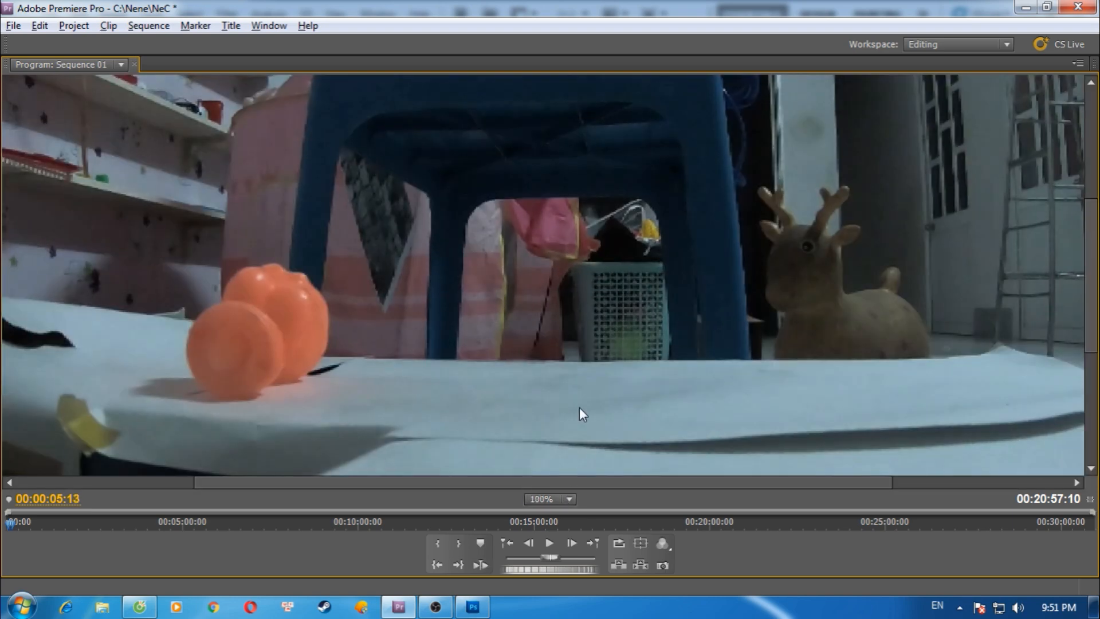
{"action": "left_click", "coordinate": [572, 500]}
{"action": "left_click", "coordinate": [562, 393]}
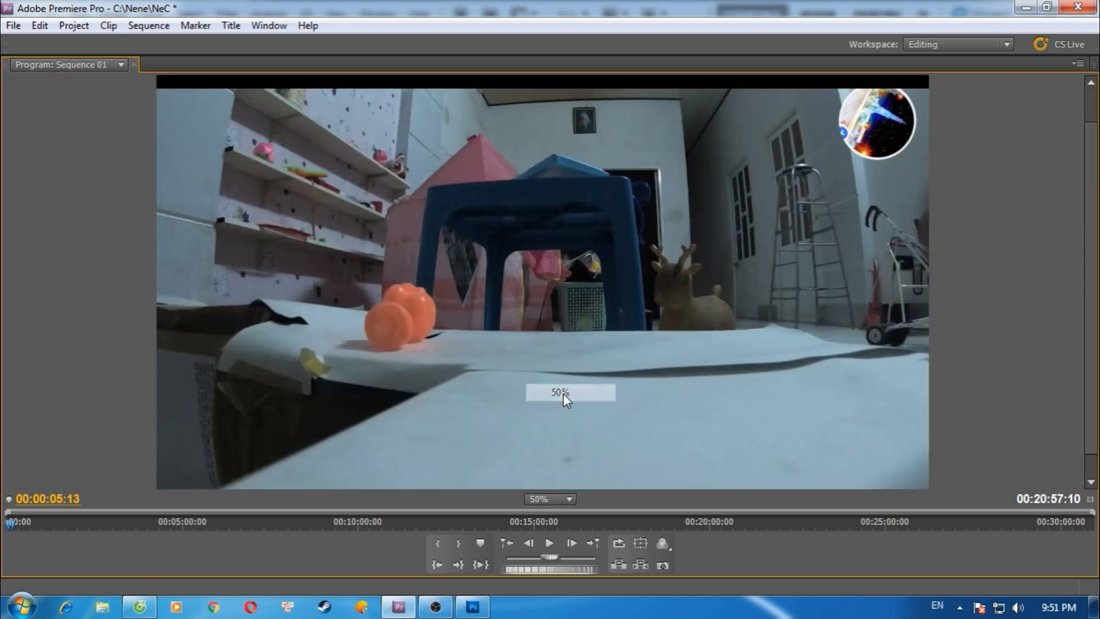
- Switch to Photoshop and paste the screenshot of the Program monitor into hotdog.jpg as a new layer
{"action": "key", "text": "alt+Tab"}
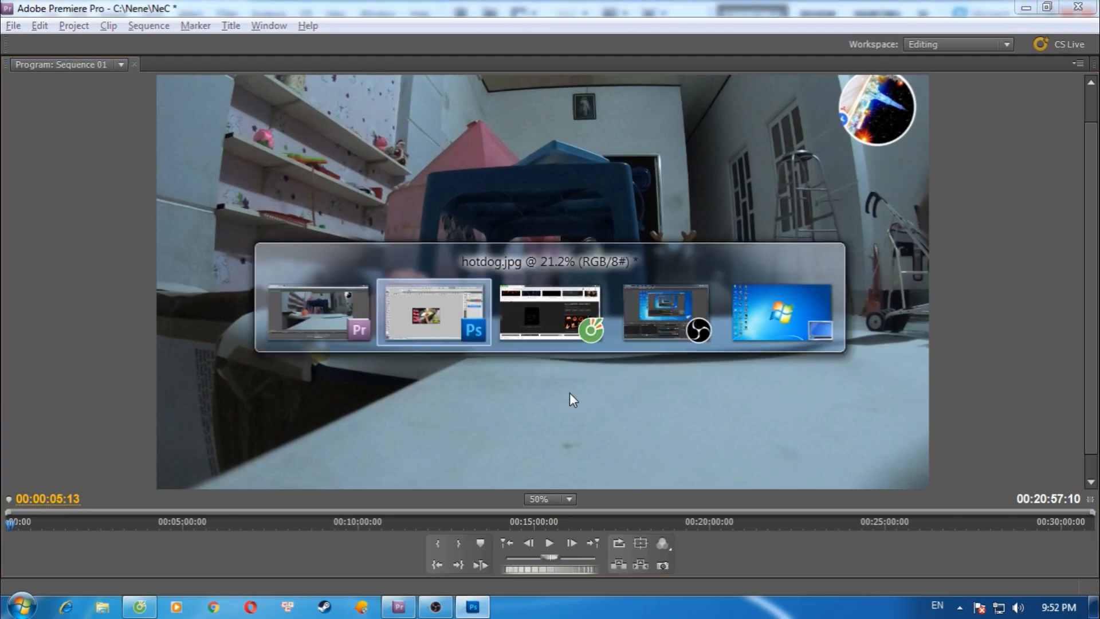
{"action": "key", "text": "ctrl+v"}
{"action": "key", "text": "ctrl+t"}
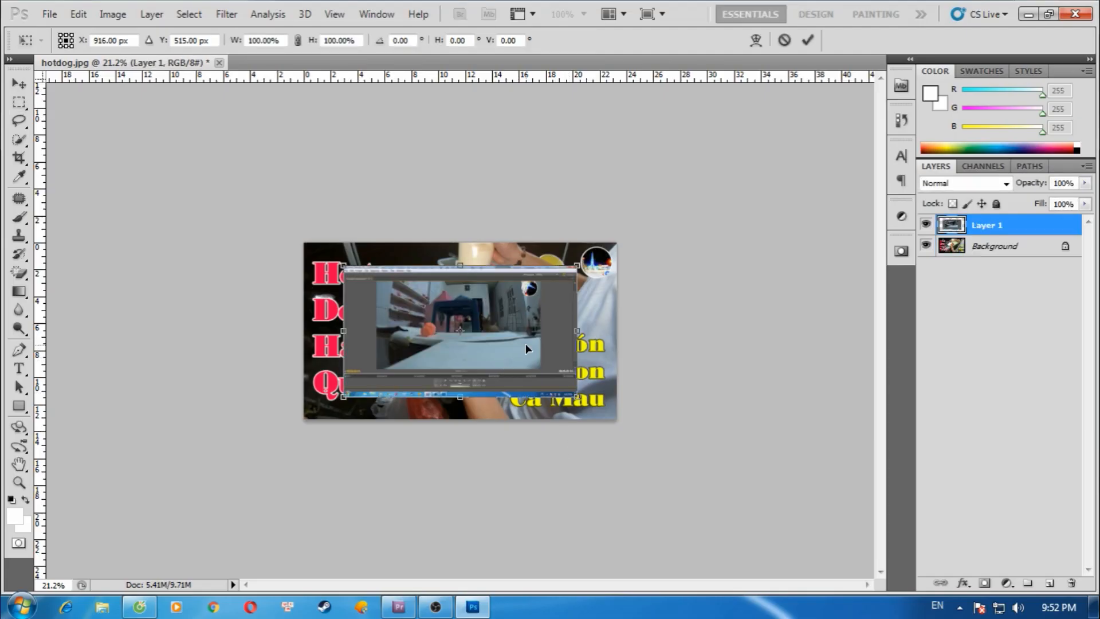
{"action": "key", "text": "Return"}
- Select the video frame inside the pasted screenshot, cut it out, and keep only that frame on the layer
{"action": "scroll", "coordinate": [401, 377], "scroll_direction": "up", "scroll_amount": 8}
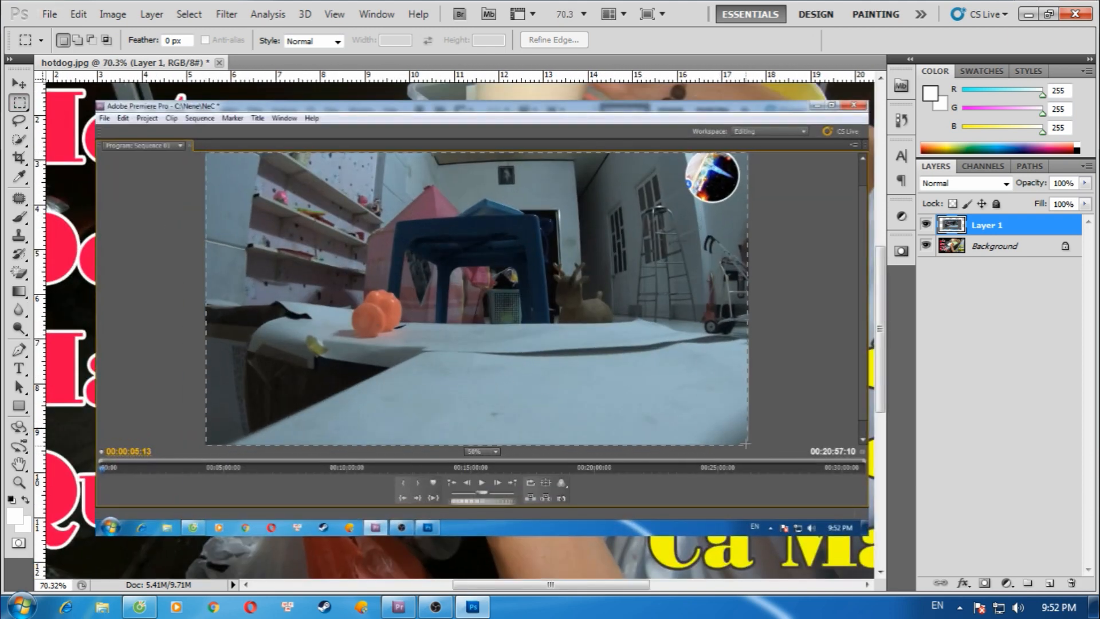
{"action": "left_click_drag", "start_coordinate": [747, 443], "coordinate": [747, 444]}
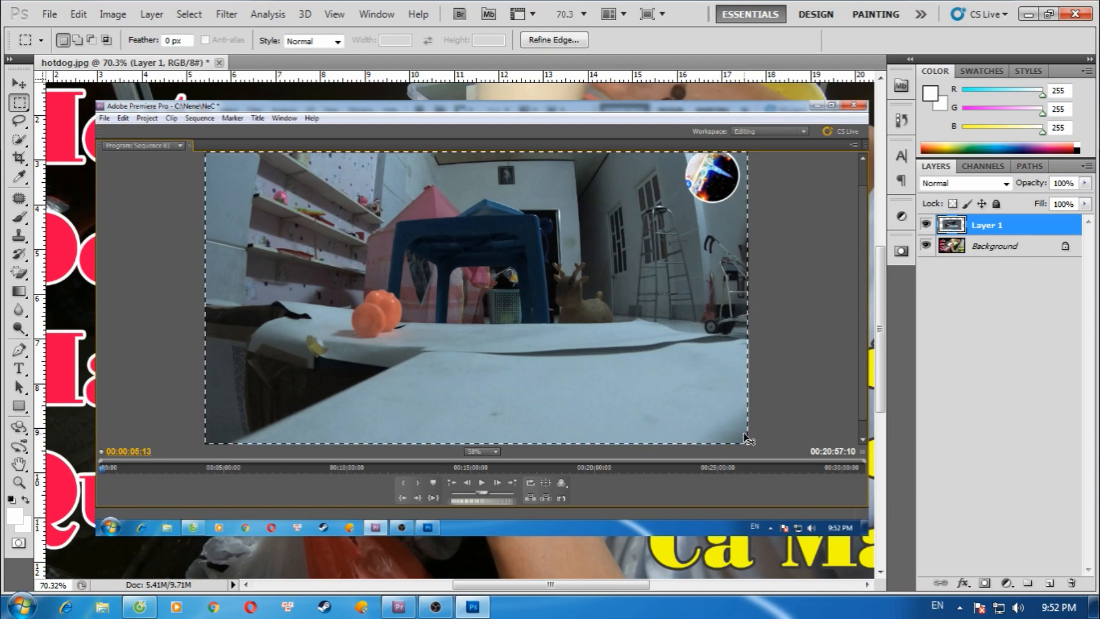
{"action": "key", "text": "ctrl+x"}
{"action": "key", "text": "Delete"}
{"action": "key", "text": "ctrl+v"}
{"action": "scroll", "coordinate": [666, 410], "scroll_direction": "down", "scroll_amount": 9}
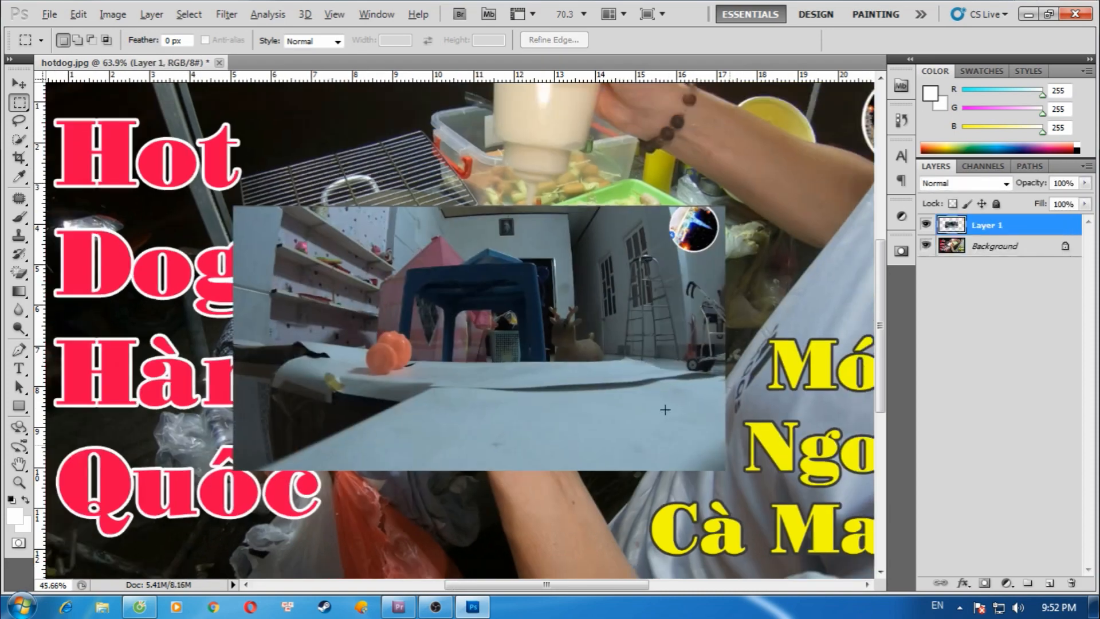
- Scale the video frame layer to about 210% and move it so that it covers the whole canvas
{"action": "left_click", "coordinate": [13, 84]}
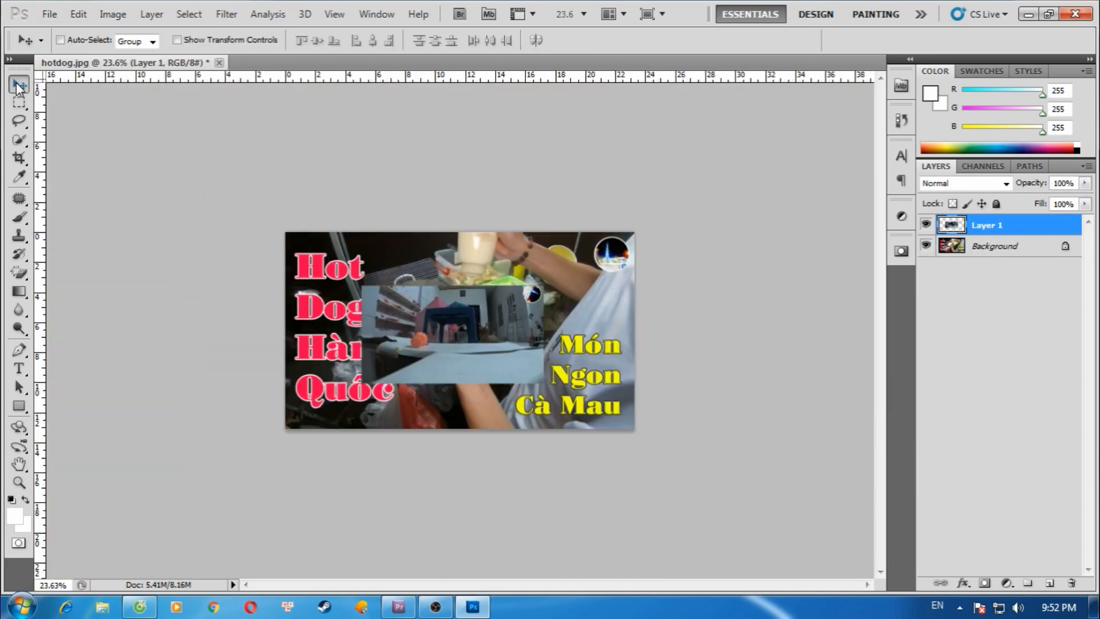
{"action": "key", "text": "ctrl+t"}
{"action": "left_click_drag", "start_coordinate": [547, 288], "coordinate": [654, 248]}
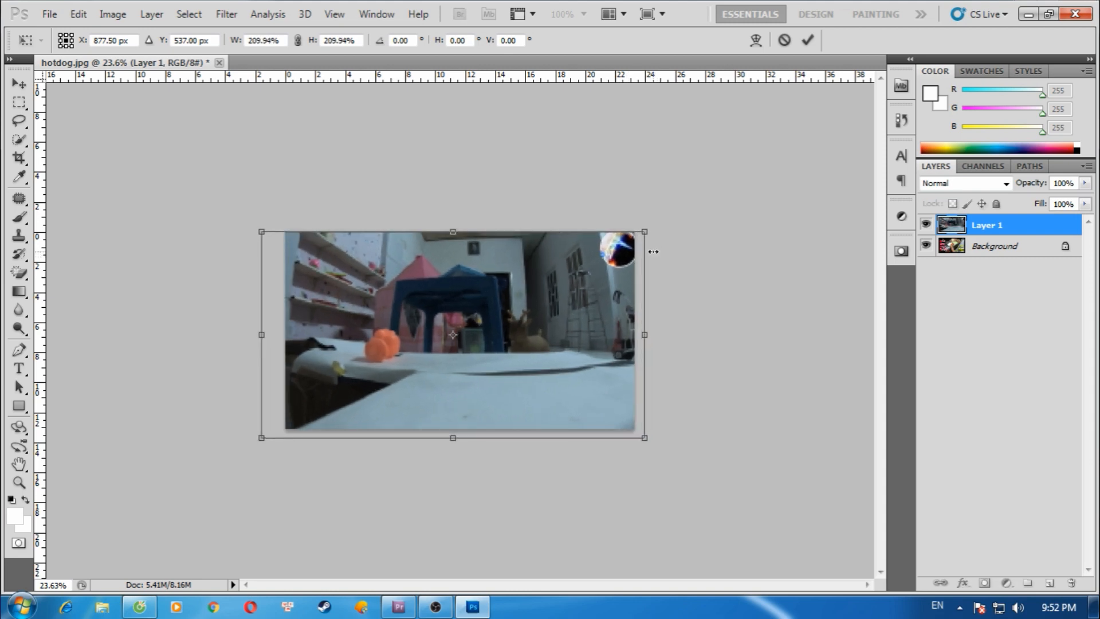
{"action": "key", "text": "Return"}
{"action": "left_click_drag", "start_coordinate": [468, 315], "coordinate": [490, 310]}
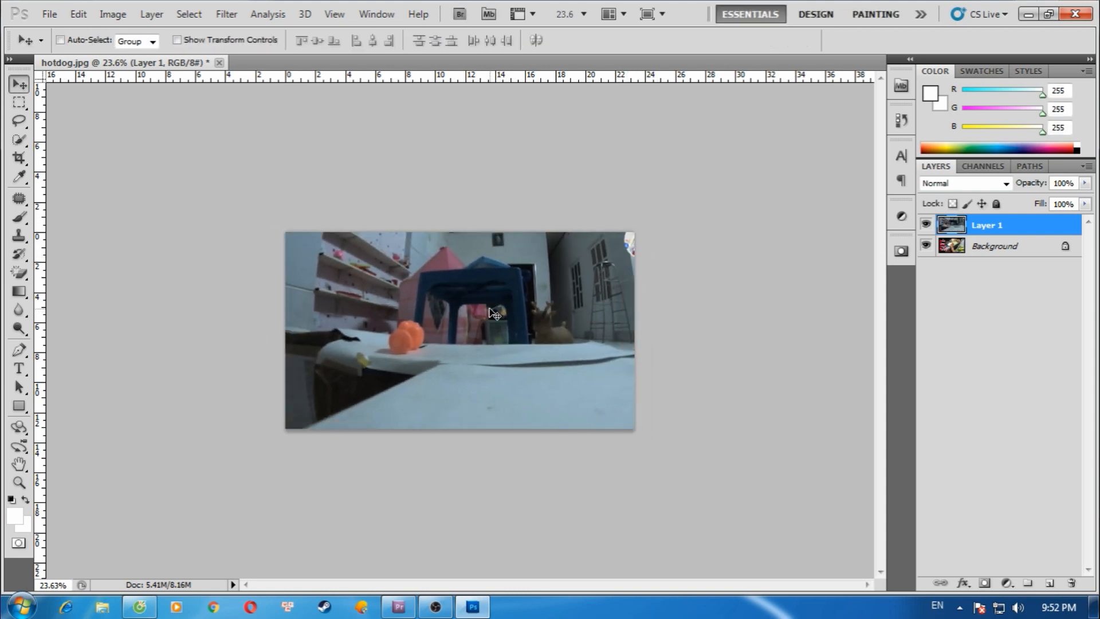
{"action": "scroll", "coordinate": [348, 316], "scroll_direction": "up", "scroll_amount": 3}
{"action": "scroll", "coordinate": [352, 319], "scroll_direction": "up", "scroll_amount": 3}
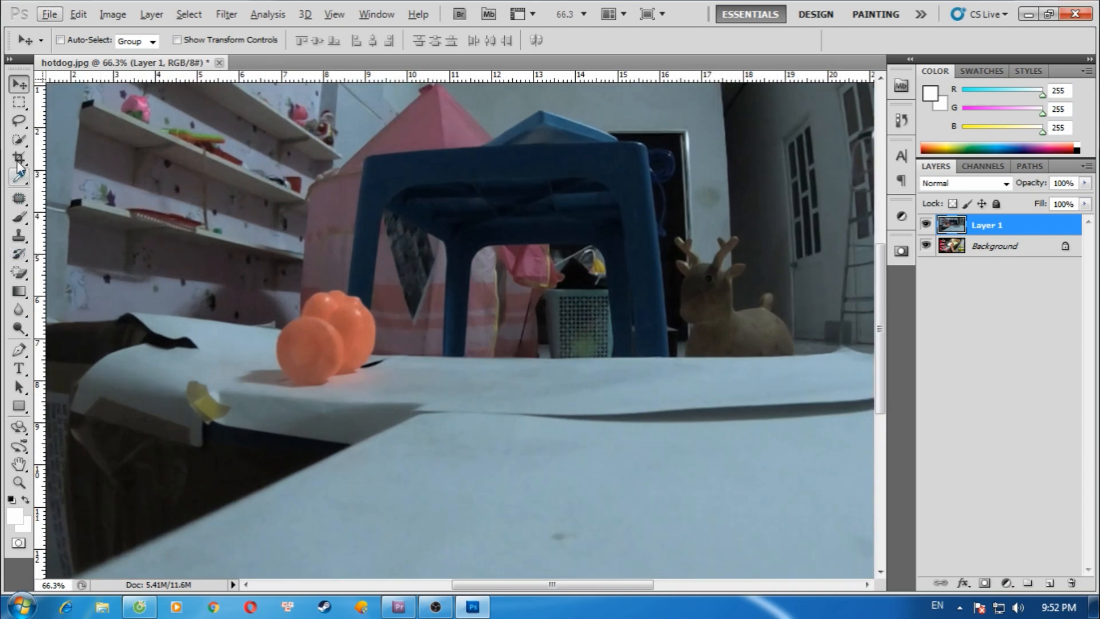
- Select the fallen orange figure with the Quick Selection tool, cut it, and delete the video frame layer
{"action": "left_click", "coordinate": [19, 120]}
{"action": "scroll", "coordinate": [360, 321], "scroll_direction": "up", "scroll_amount": 3}
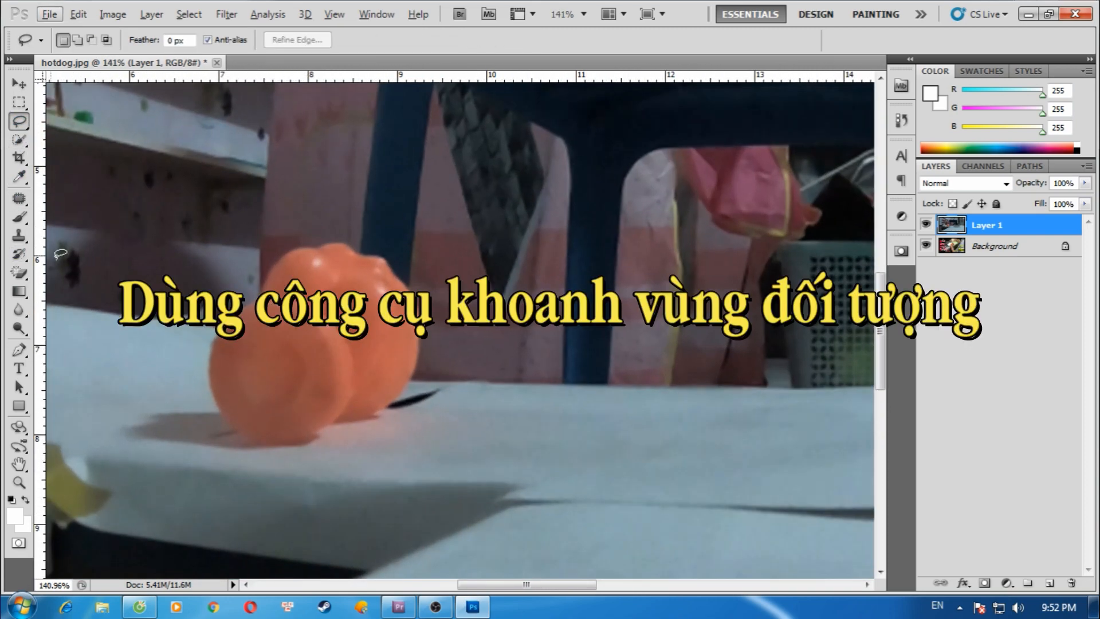
{"action": "left_click", "coordinate": [19, 140]}
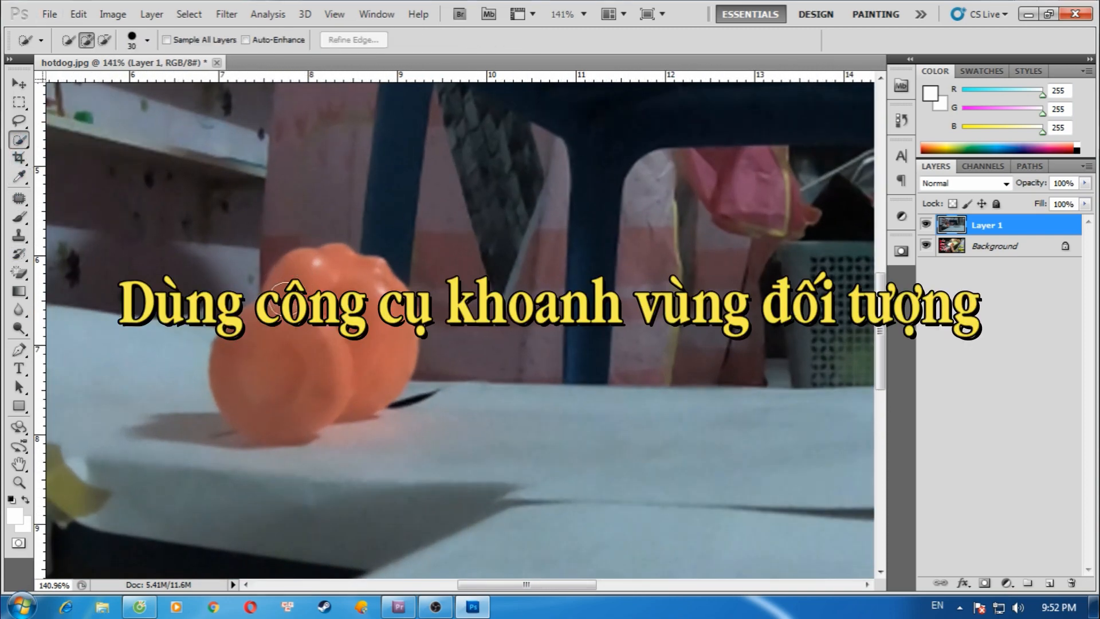
{"action": "mouse_move", "coordinate": [271, 285]}
{"action": "left_mouse_down"}
{"action": "mouse_move", "coordinate": [276, 322]}
{"action": "mouse_move", "coordinate": [429, 364]}
{"action": "left_mouse_up"}
{"action": "key", "text": "ctrl+x"}
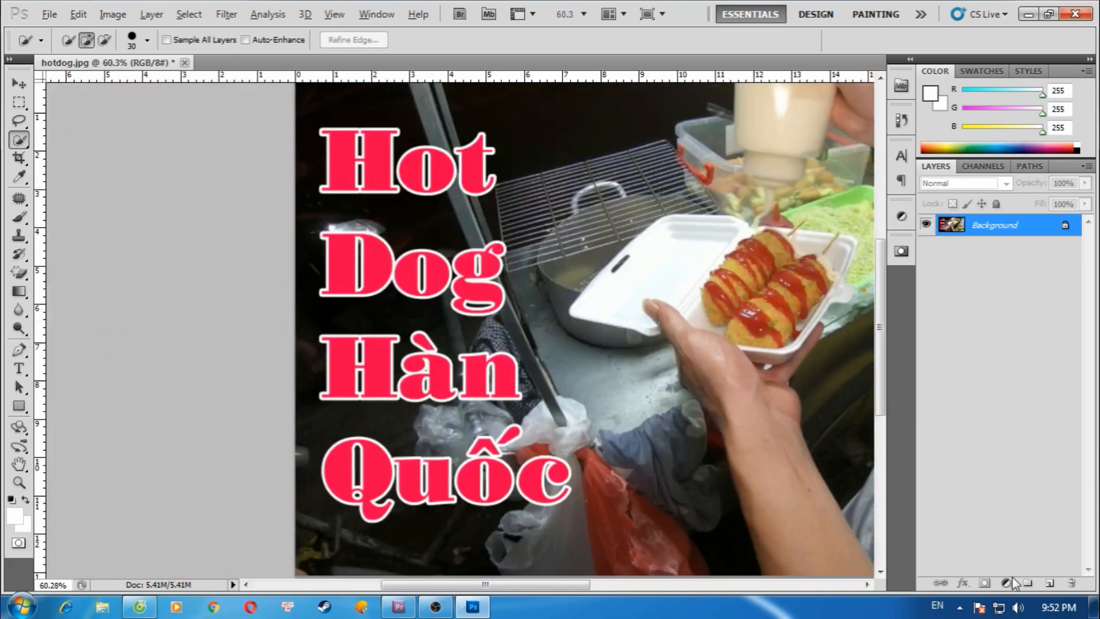
- Delete the hot dog Background layer and paste the cut orange figure onto a new transparent layer
{"action": "left_click", "coordinate": [1049, 583]}
{"action": "left_click", "coordinate": [975, 249]}
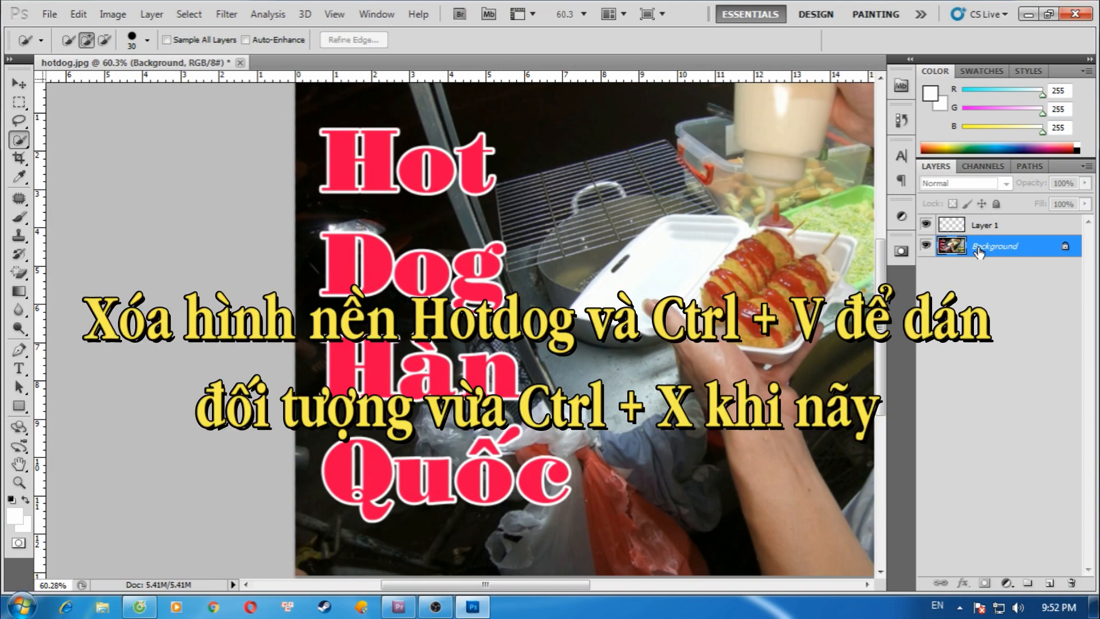
{"action": "key", "text": "Delete"}
{"action": "left_click", "coordinate": [19, 83]}
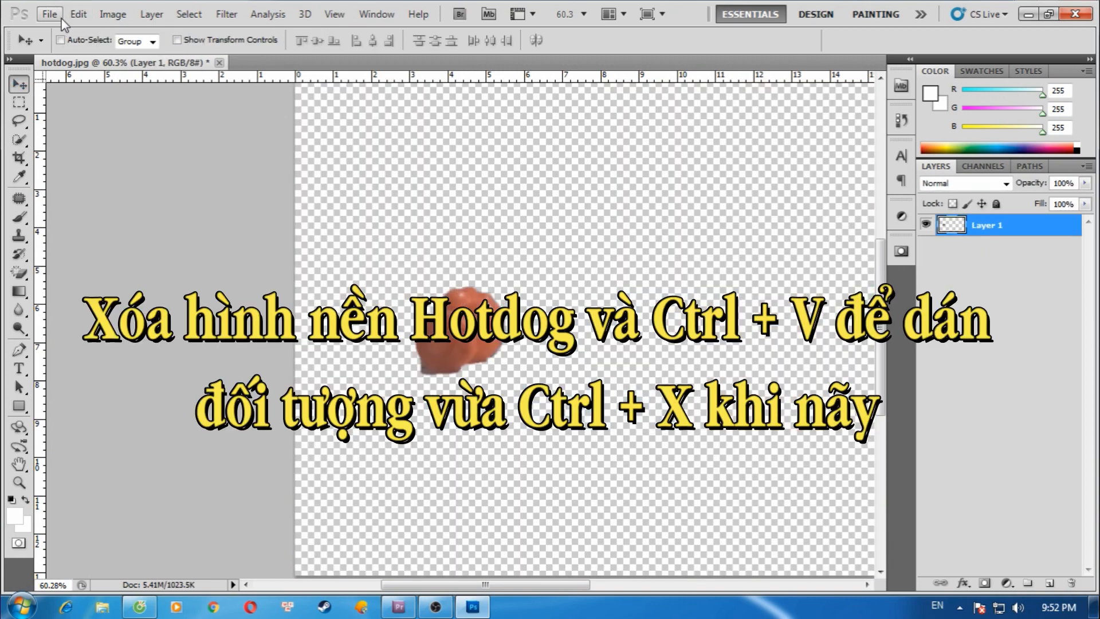
- Save the isolated orange figure to the Desktop as hotdog.png in PNG format
{"action": "left_click", "coordinate": [49, 14]}
{"action": "left_click", "coordinate": [185, 263]}
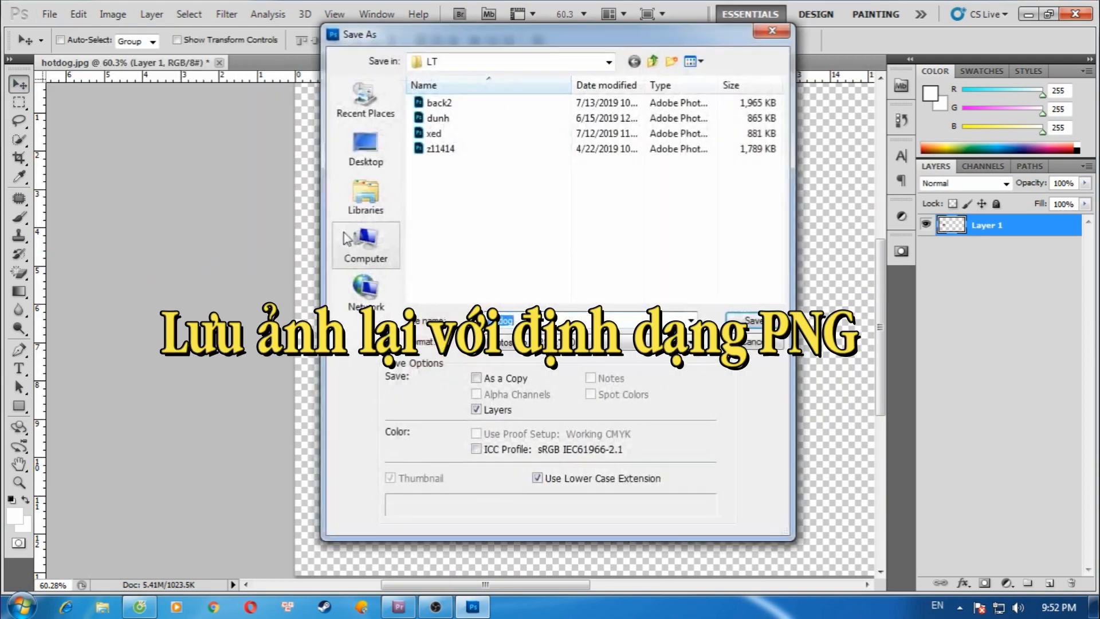
{"action": "left_click", "coordinate": [365, 146]}
{"action": "left_click", "coordinate": [516, 342]}
{"action": "left_click", "coordinate": [510, 514]}
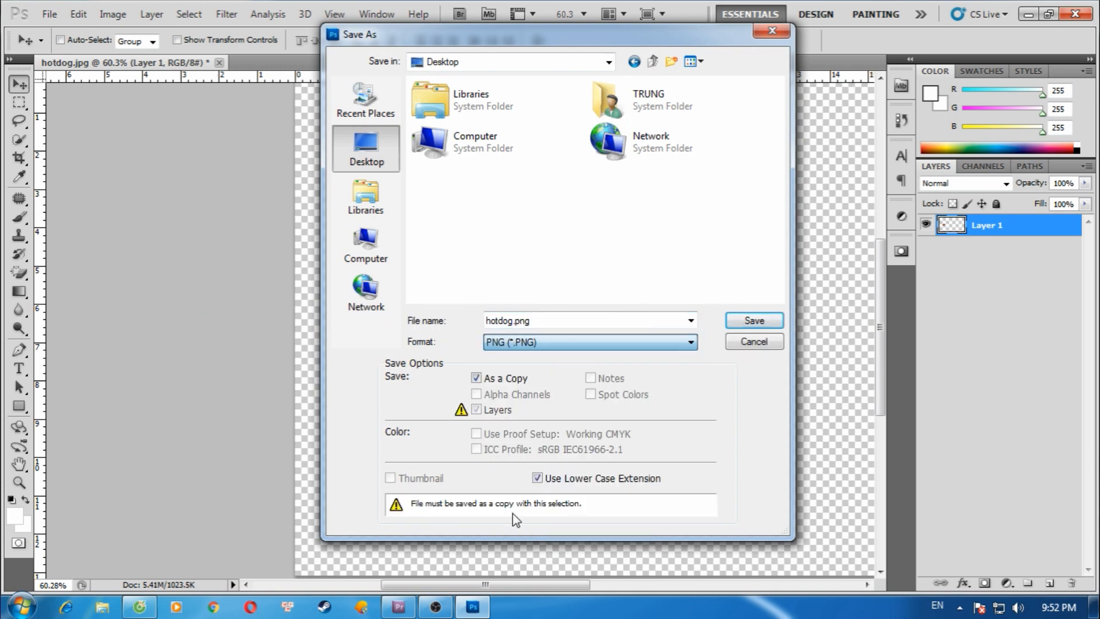
{"action": "left_click", "coordinate": [738, 322]}
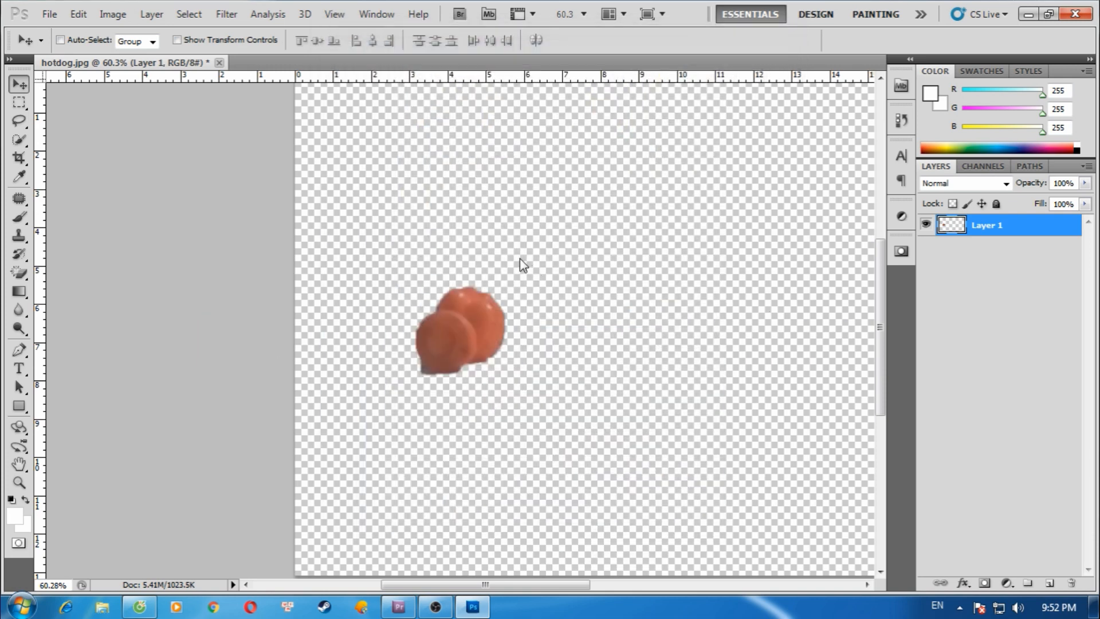
{"action": "left_click", "coordinate": [567, 204]}
- Switch back to Premiere Pro, advance the playhead to 00:00:05:17, and restore the Program monitor to its docked size at 25% zoom
{"action": "key", "text": "alt+Tab"}
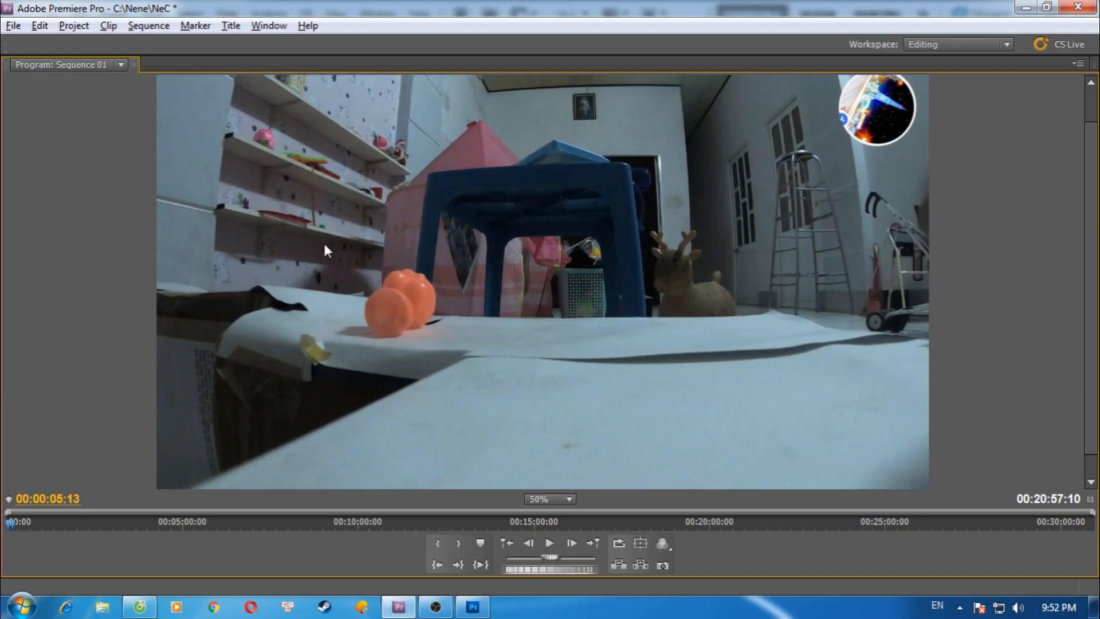
{"action": "key", "text": "Right"}
{"action": "key", "text": "Right"}
{"action": "key", "text": "Right"}
{"action": "key", "text": "Right"}
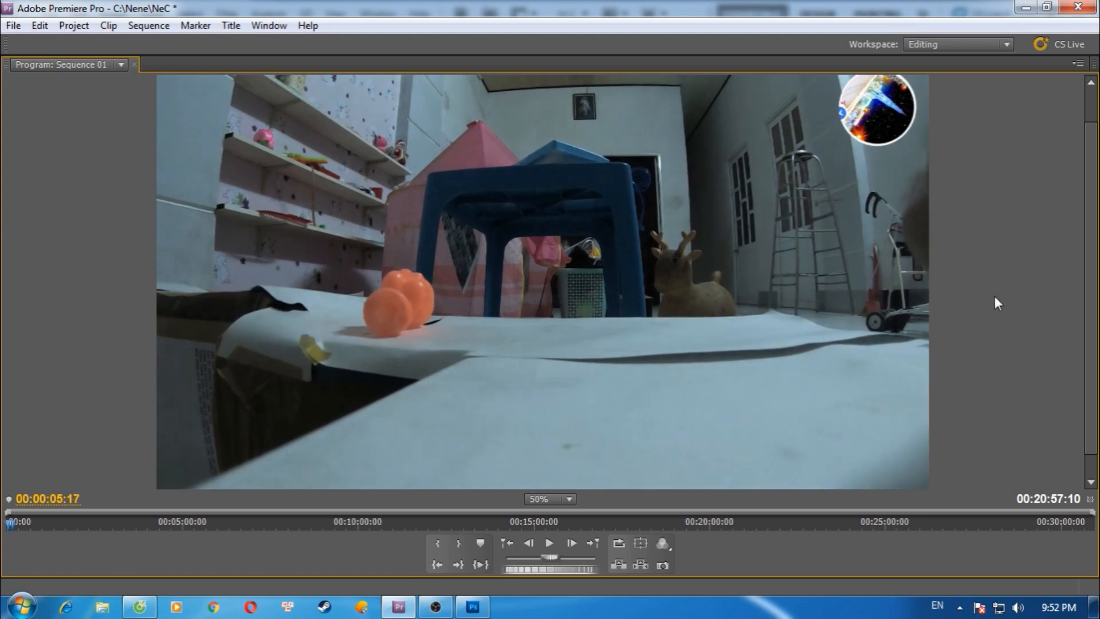
{"action": "key", "text": "grave"}
{"action": "left_click", "coordinate": [853, 314]}
{"action": "left_click", "coordinate": [843, 375]}
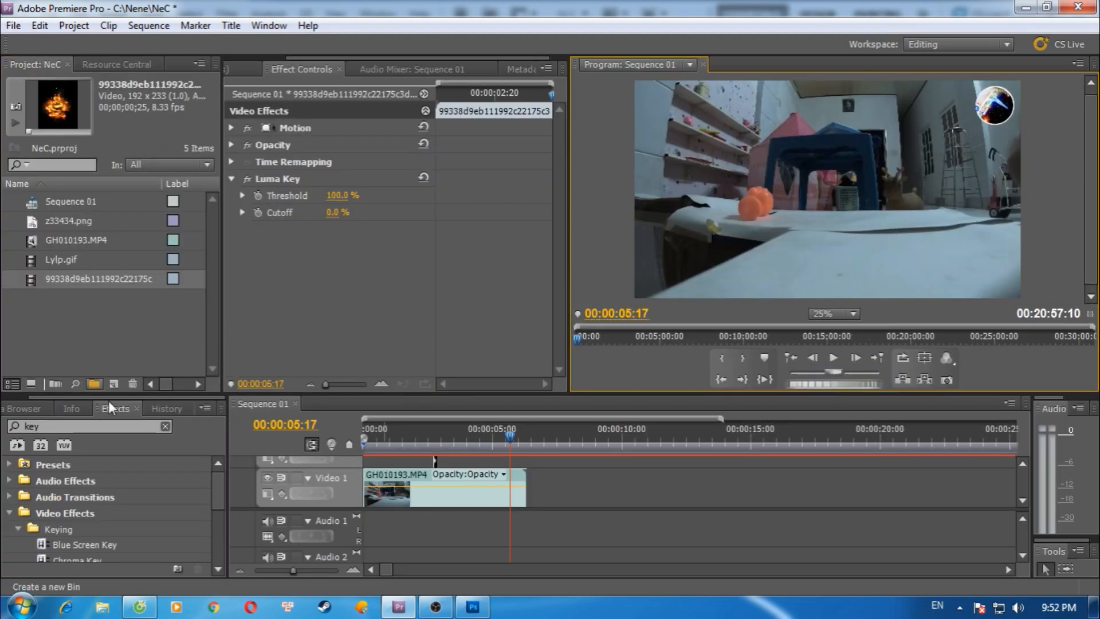
- Import hotdog.png from the Desktop into the project
{"action": "double_click", "coordinate": [119, 305]}
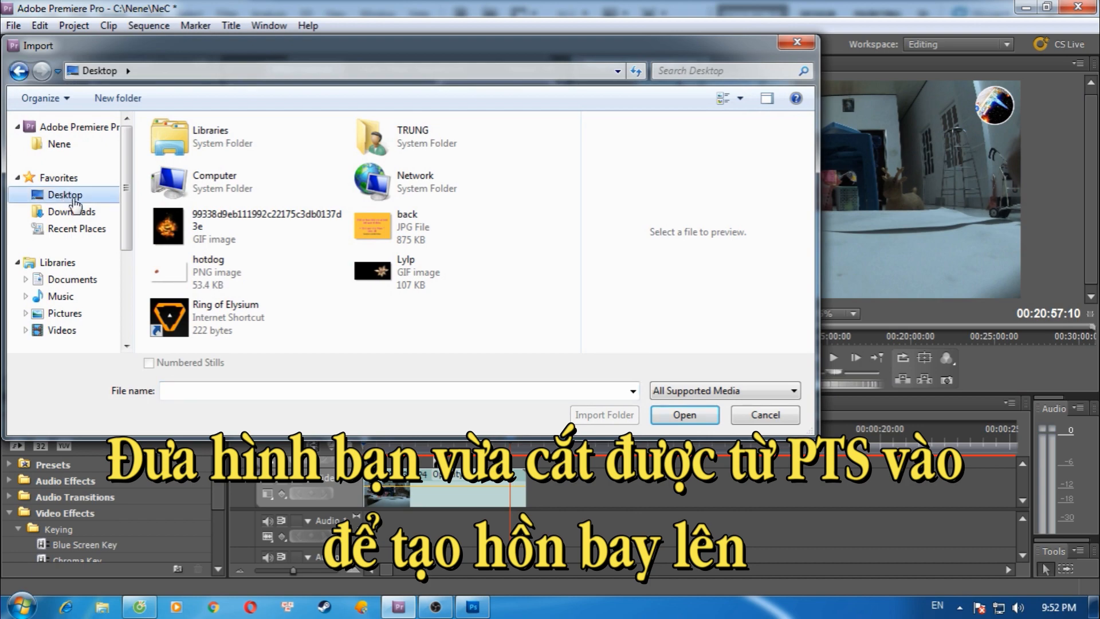
{"action": "double_click", "coordinate": [219, 277]}
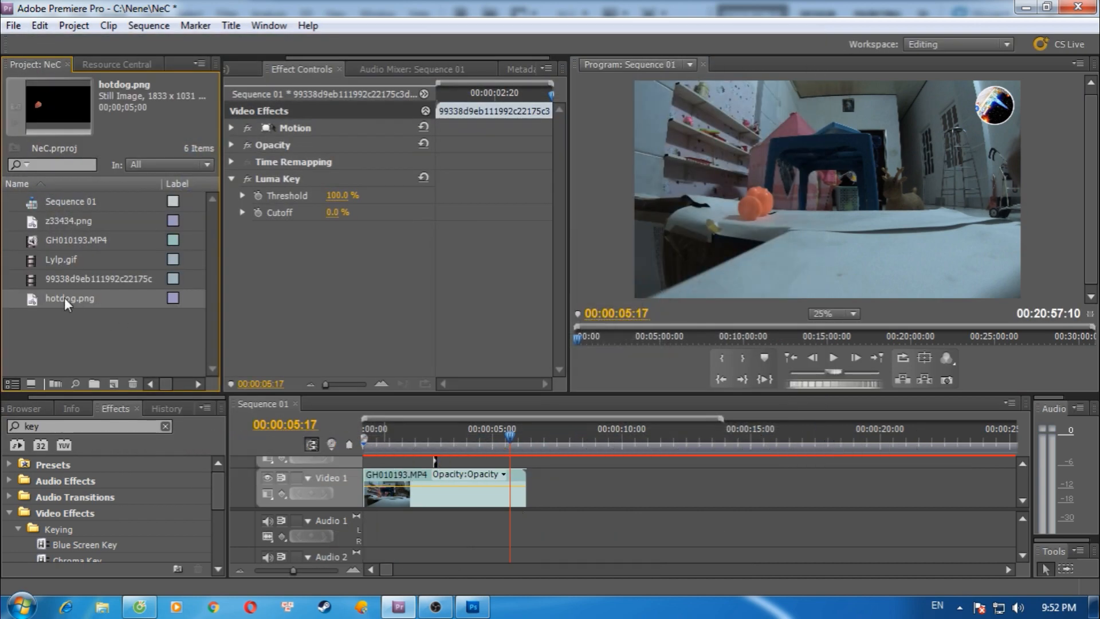
- Place hotdog.png on Video 2 at 00:00:05:17 and trim its end to match the end of the GH010193.MP4 clip
{"action": "left_click_drag", "start_coordinate": [400, 443], "coordinate": [521, 461]}
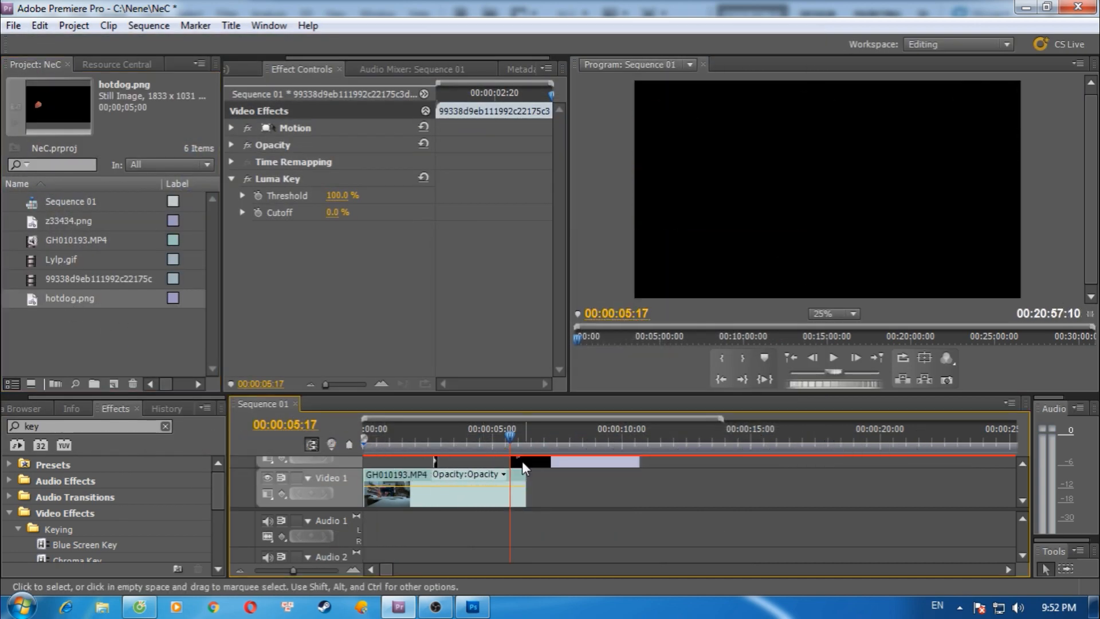
{"action": "key", "text": "ctrl+z"}
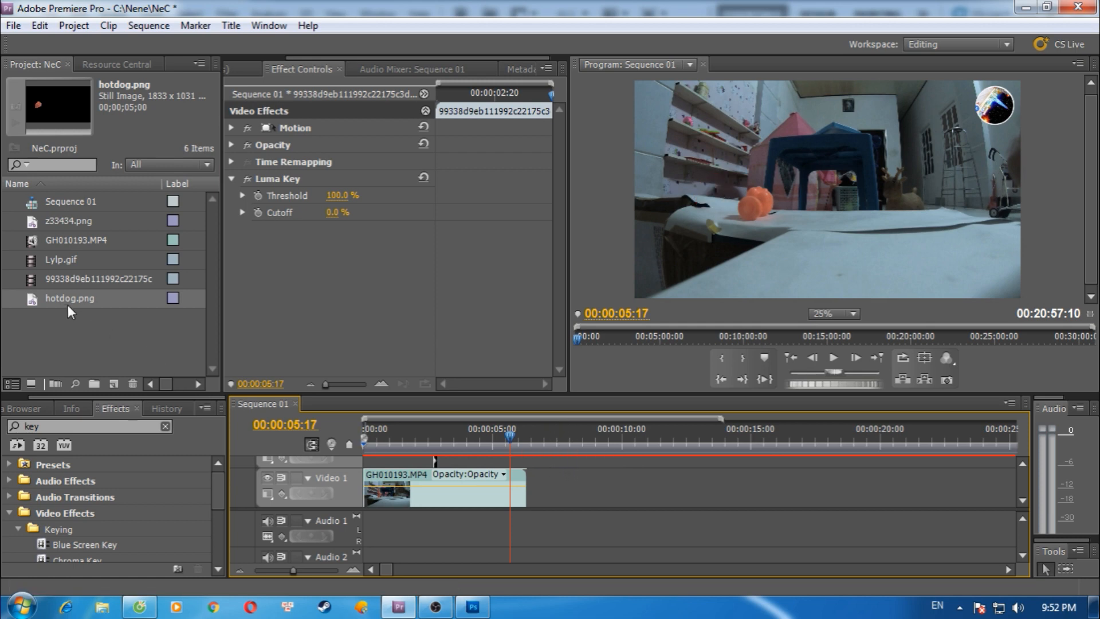
{"action": "left_click_drag", "start_coordinate": [68, 303], "coordinate": [518, 466]}
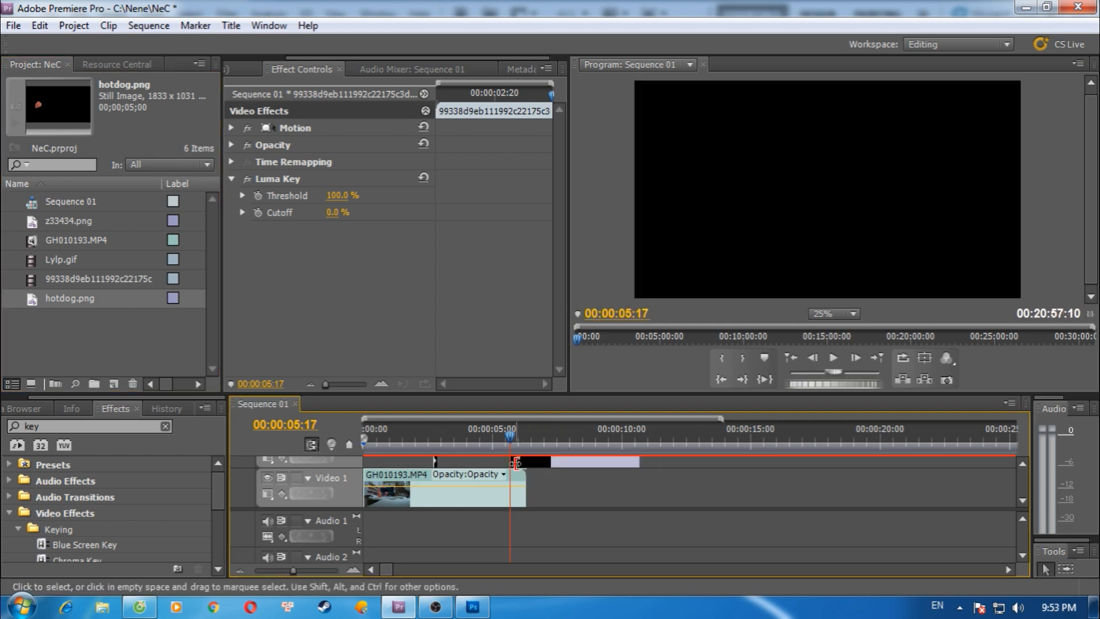
{"action": "left_click", "coordinate": [610, 459]}
{"action": "left_click_drag", "start_coordinate": [619, 468], "coordinate": [520, 471]}
{"action": "scroll", "coordinate": [569, 500], "scroll_direction": "down", "scroll_amount": 4}
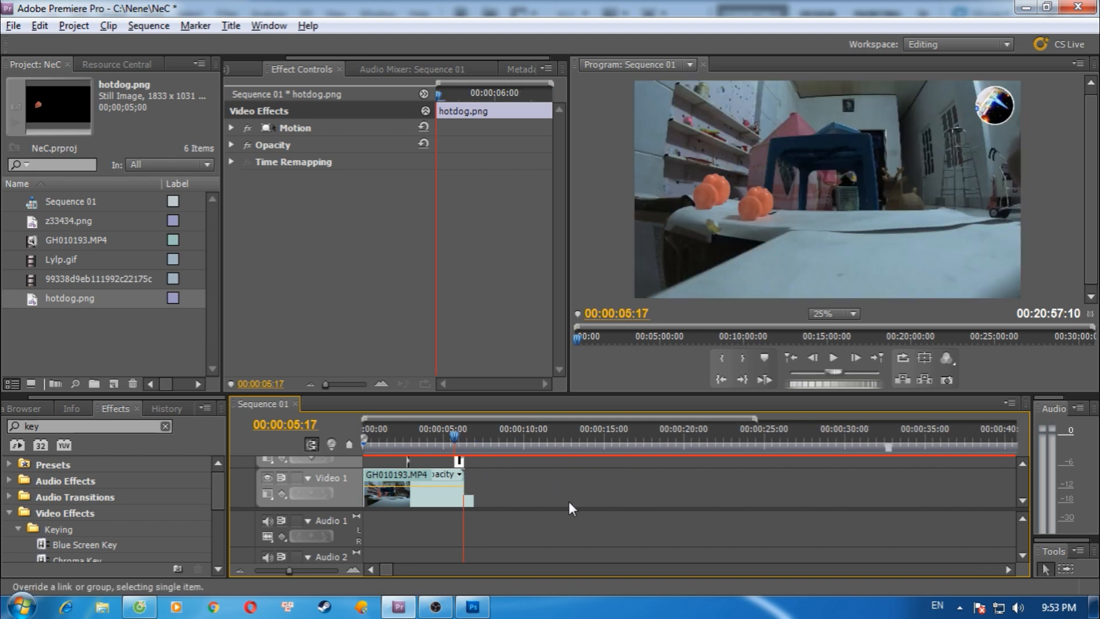
{"action": "scroll", "coordinate": [470, 475], "scroll_direction": "up", "scroll_amount": 3}
{"action": "scroll", "coordinate": [470, 472], "scroll_direction": "up", "scroll_amount": 2}
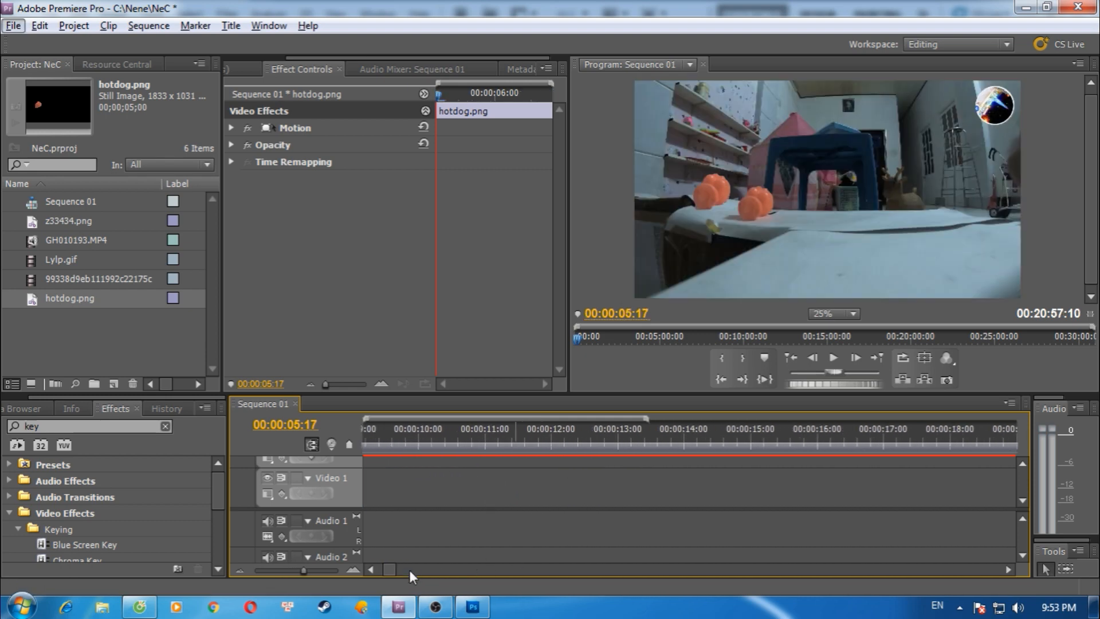
{"action": "left_click_drag", "start_coordinate": [389, 569], "coordinate": [379, 570]}
- Move the hotdog.png overlay to position 879, 604 so it covers the fallen orange figure in the footage
{"action": "left_click_drag", "start_coordinate": [711, 394], "coordinate": [724, 306]}
{"action": "left_click_drag", "start_coordinate": [717, 178], "coordinate": [755, 185]}
{"action": "scroll", "coordinate": [776, 180], "scroll_direction": "down", "scroll_amount": 2}
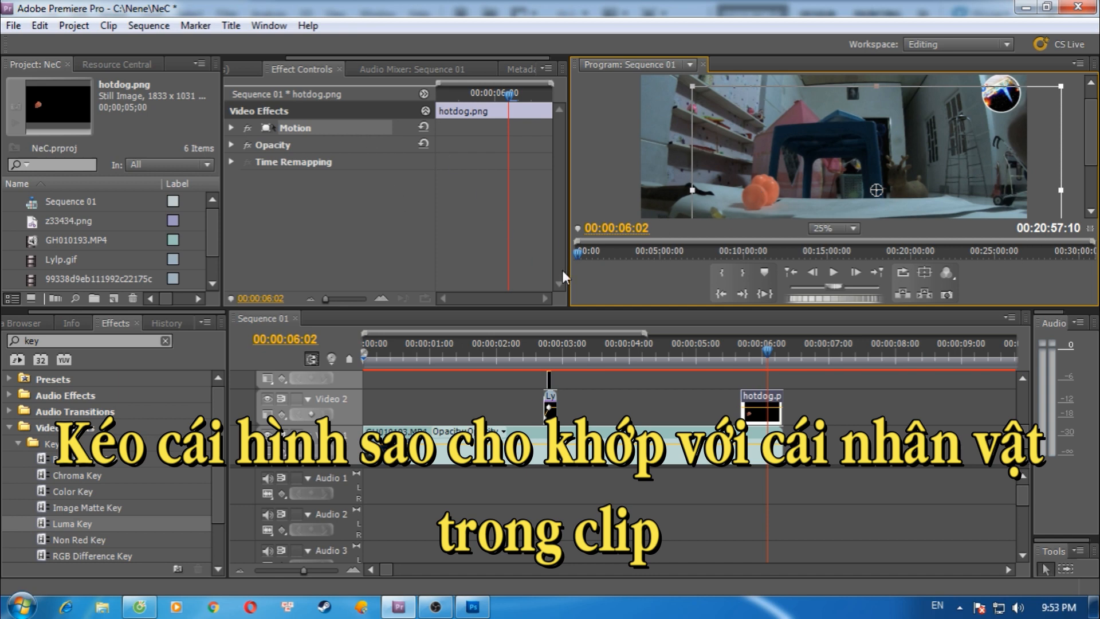
{"action": "left_click", "coordinate": [399, 216]}
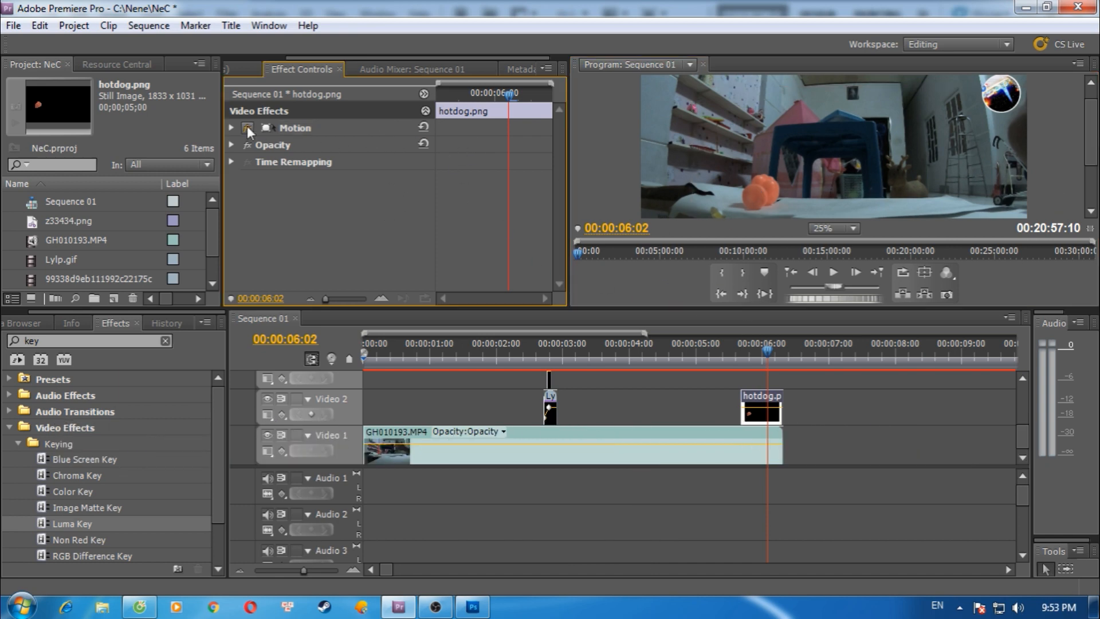
- Keyframe hotdog.png's Position at 00:00:05:23, and make it rise to a vertical position of 296 at 00:00:06:05
{"action": "left_click", "coordinate": [231, 128]}
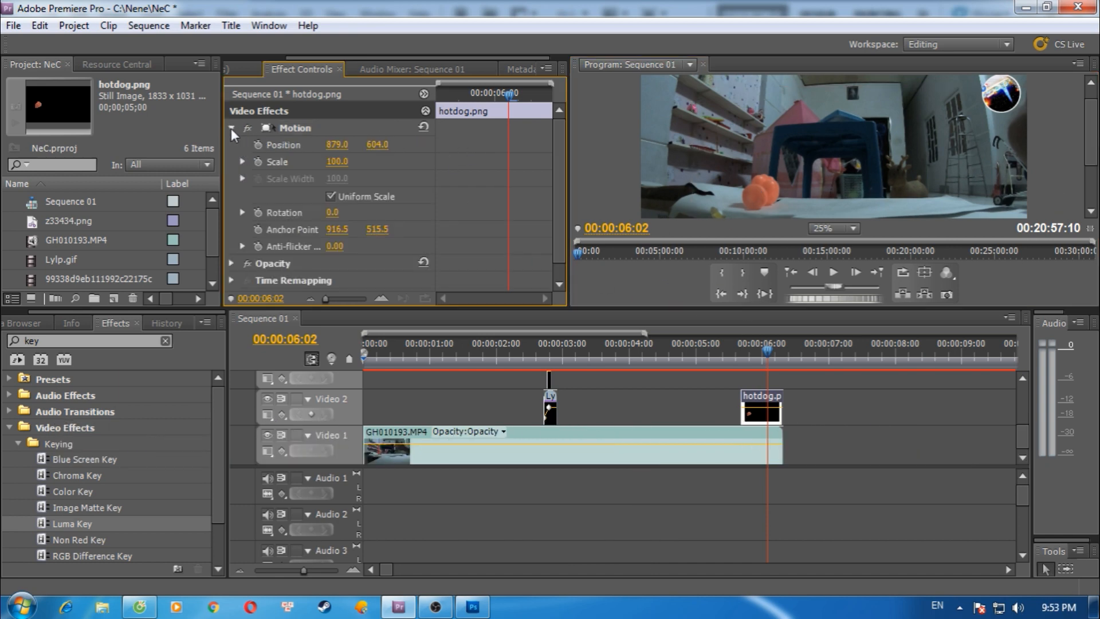
{"action": "left_click_drag", "start_coordinate": [392, 154], "coordinate": [237, 171]}
{"action": "key", "text": "ctrl+z"}
{"action": "left_click_drag", "start_coordinate": [509, 94], "coordinate": [480, 103]}
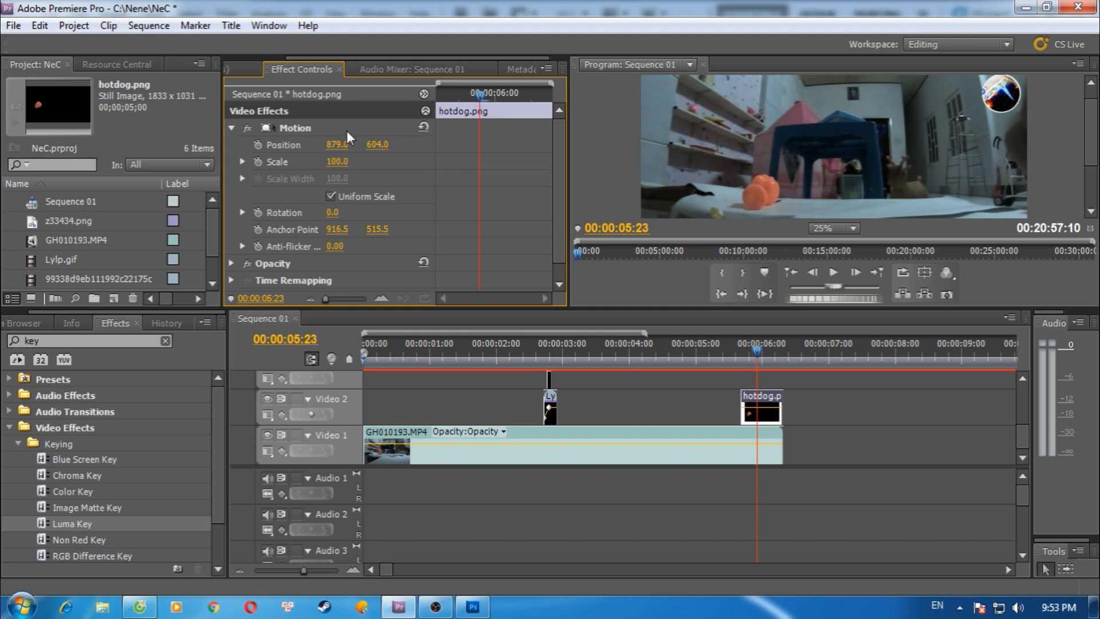
{"action": "left_click", "coordinate": [259, 144]}
{"action": "left_click_drag", "start_coordinate": [488, 102], "coordinate": [539, 100]}
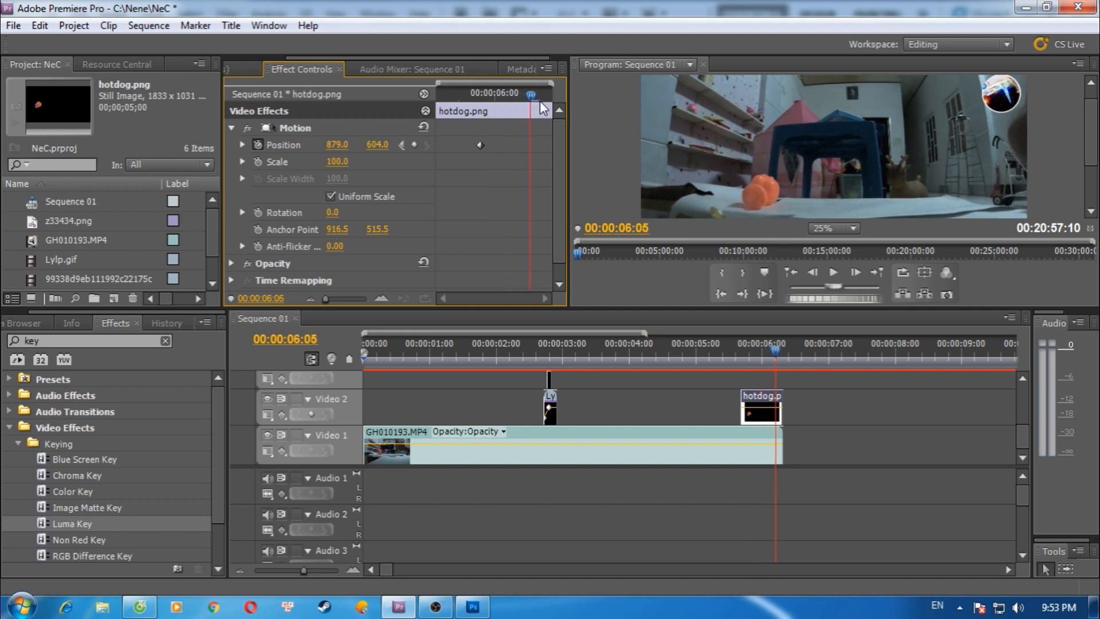
{"action": "left_click_drag", "start_coordinate": [377, 144], "coordinate": [129, 159]}
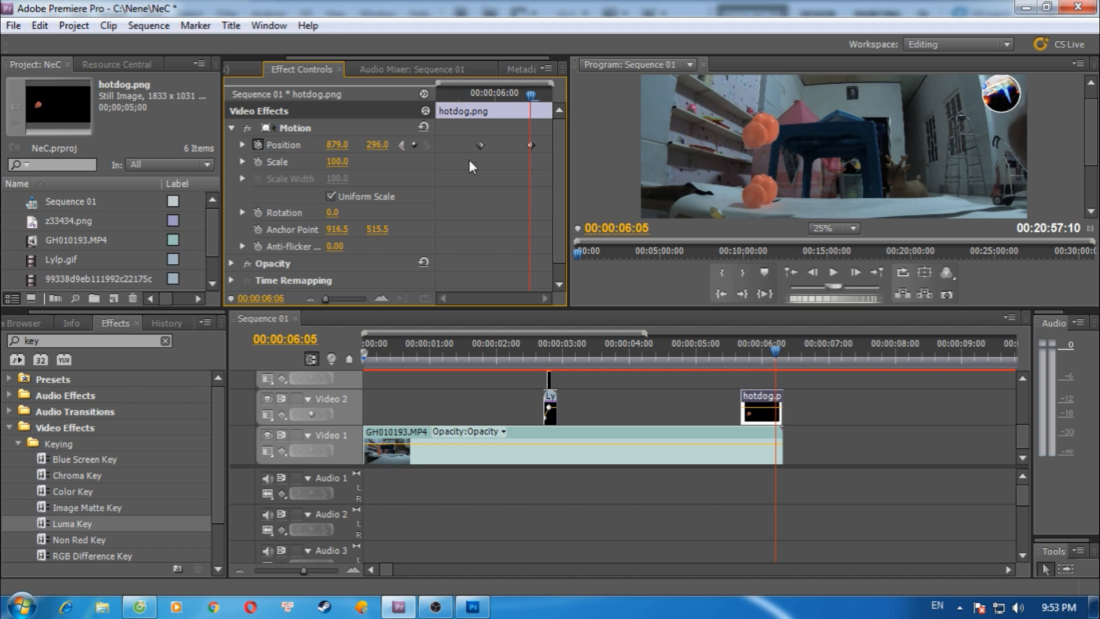
- Set hotdog.png's opacity to 42% at 00:00:05:17 and add a matching opacity keyframe at 00:00:06:03
{"action": "left_click", "coordinate": [232, 127]}
{"action": "left_click", "coordinate": [233, 145]}
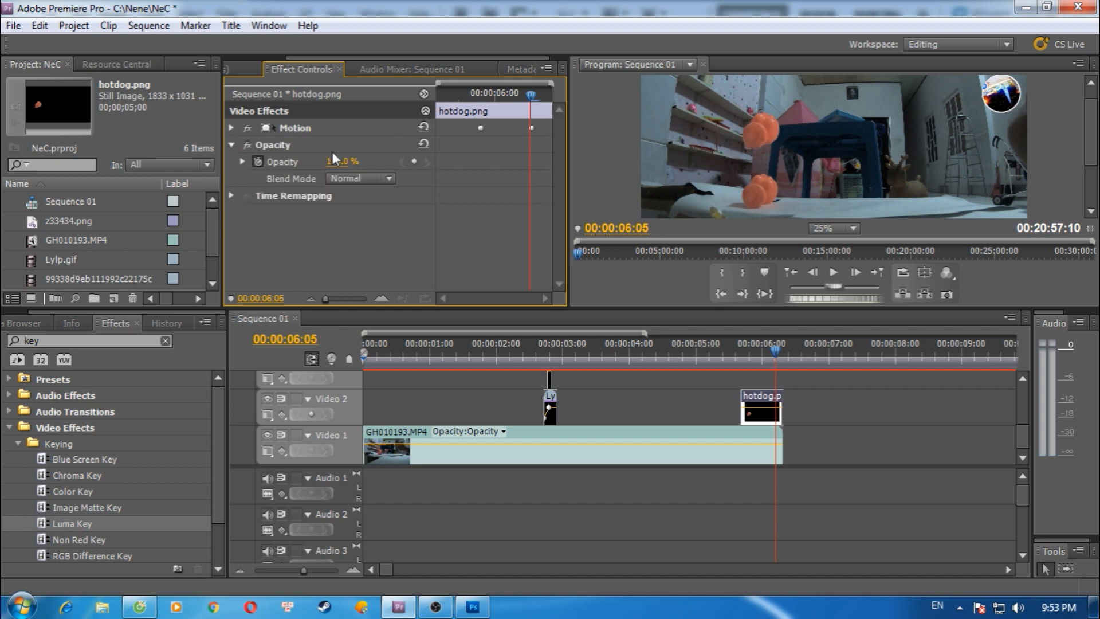
{"action": "left_click_drag", "start_coordinate": [534, 97], "coordinate": [438, 115]}
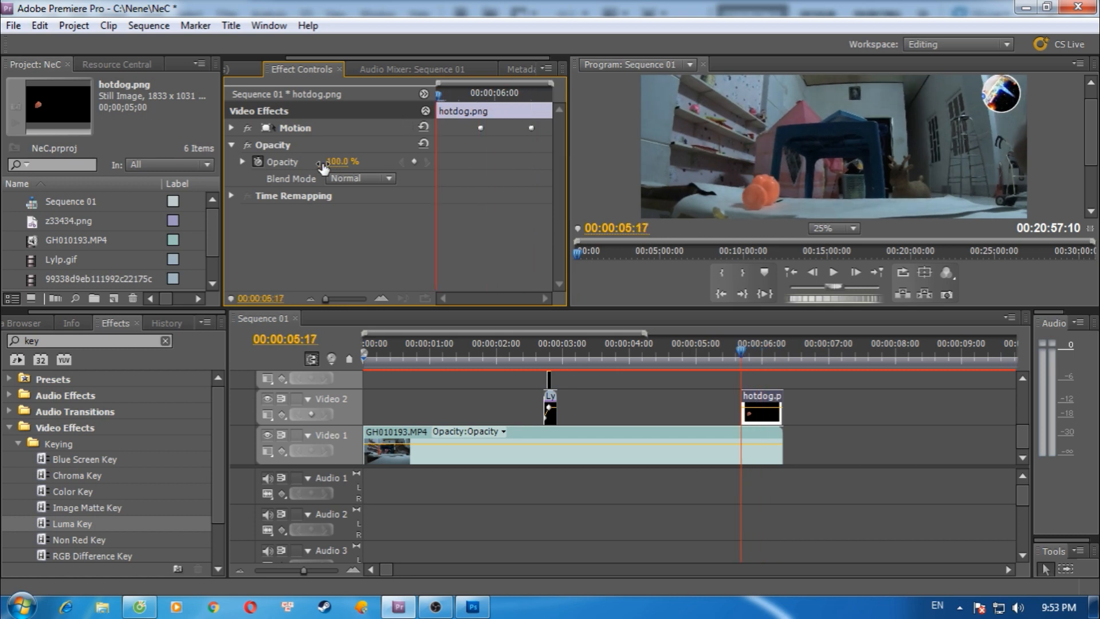
{"action": "left_click_drag", "start_coordinate": [354, 163], "coordinate": [315, 167]}
{"action": "left_click_drag", "start_coordinate": [439, 95], "coordinate": [517, 106]}
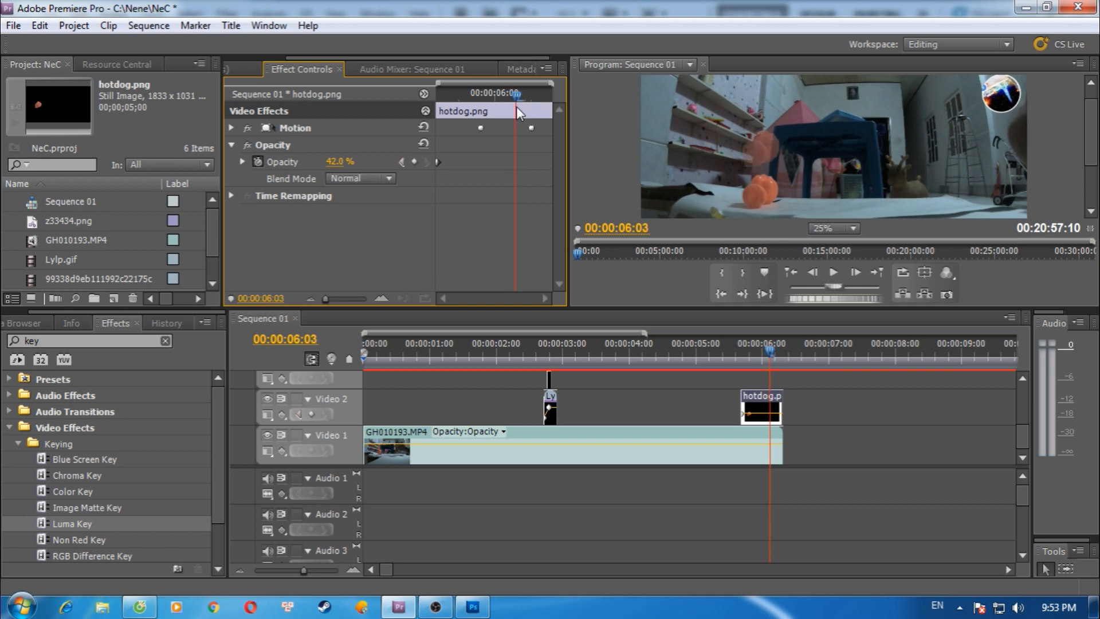
{"action": "left_click", "coordinate": [415, 162]}
- Lower hotdog.png's opacity with a keyframe at 00:00:06:06, and move that keyframe to the clip's end for a fade-out
{"action": "left_click_drag", "start_coordinate": [513, 97], "coordinate": [539, 106]}
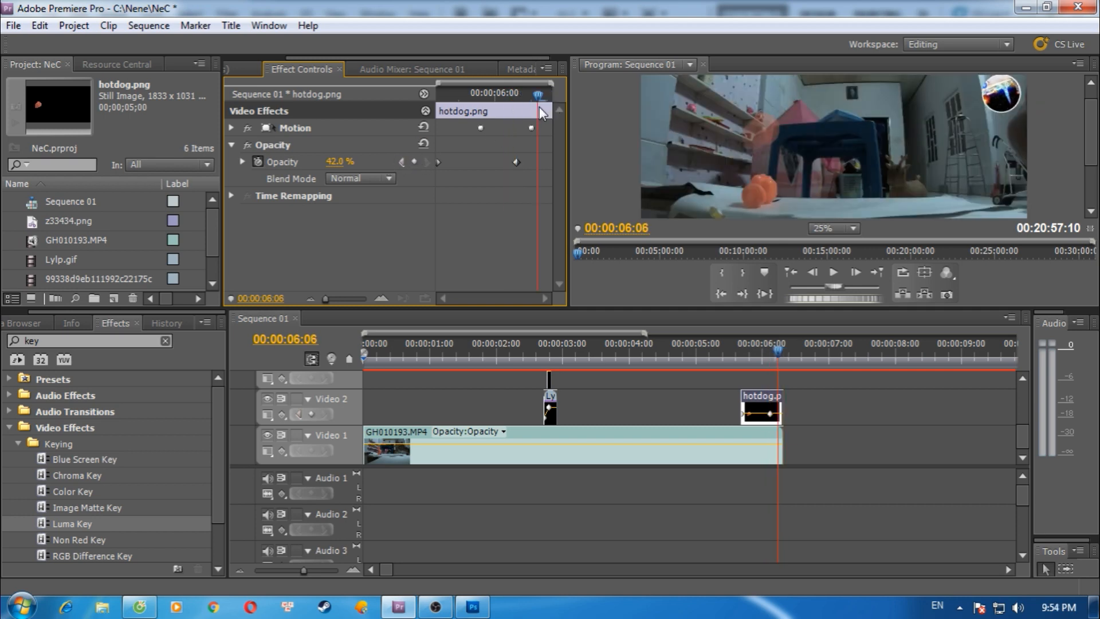
{"action": "left_click_drag", "start_coordinate": [338, 162], "coordinate": [269, 164]}
{"action": "left_click_drag", "start_coordinate": [538, 162], "coordinate": [553, 161]}
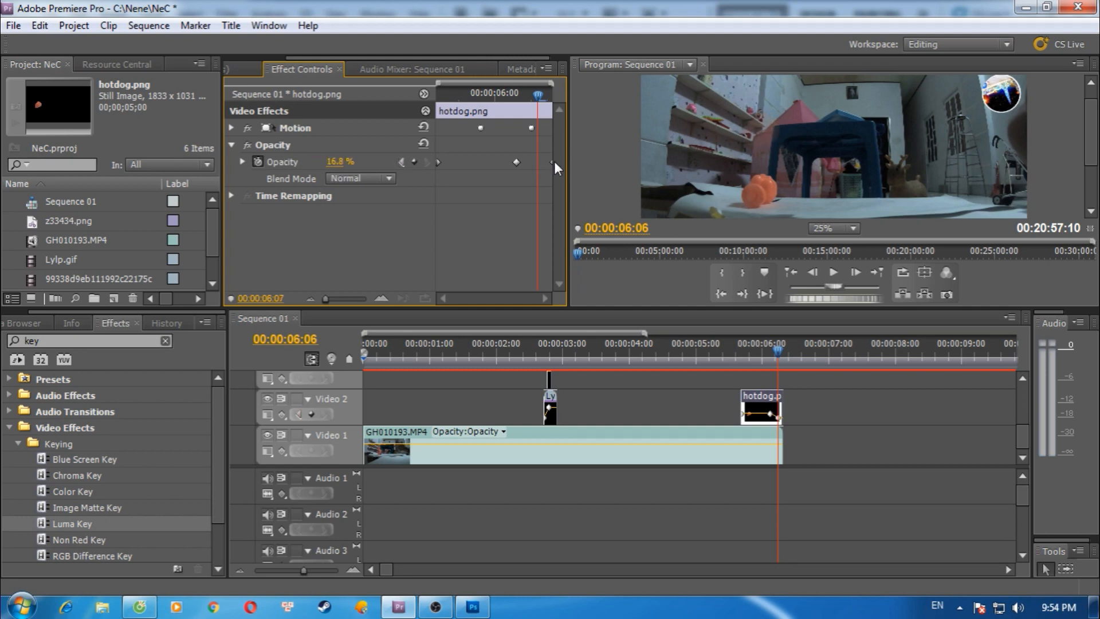
{"action": "left_click", "coordinate": [532, 102]}
{"action": "left_click_drag", "start_coordinate": [531, 101], "coordinate": [538, 129]}
- Shorten the sequence's work area to the end of the clips and render its video previews
{"action": "left_click_drag", "start_coordinate": [799, 309], "coordinate": [815, 435]}
{"action": "scroll", "coordinate": [796, 433], "scroll_direction": "down", "scroll_amount": 1}
{"action": "scroll", "coordinate": [686, 447], "scroll_direction": "up", "scroll_amount": 2}
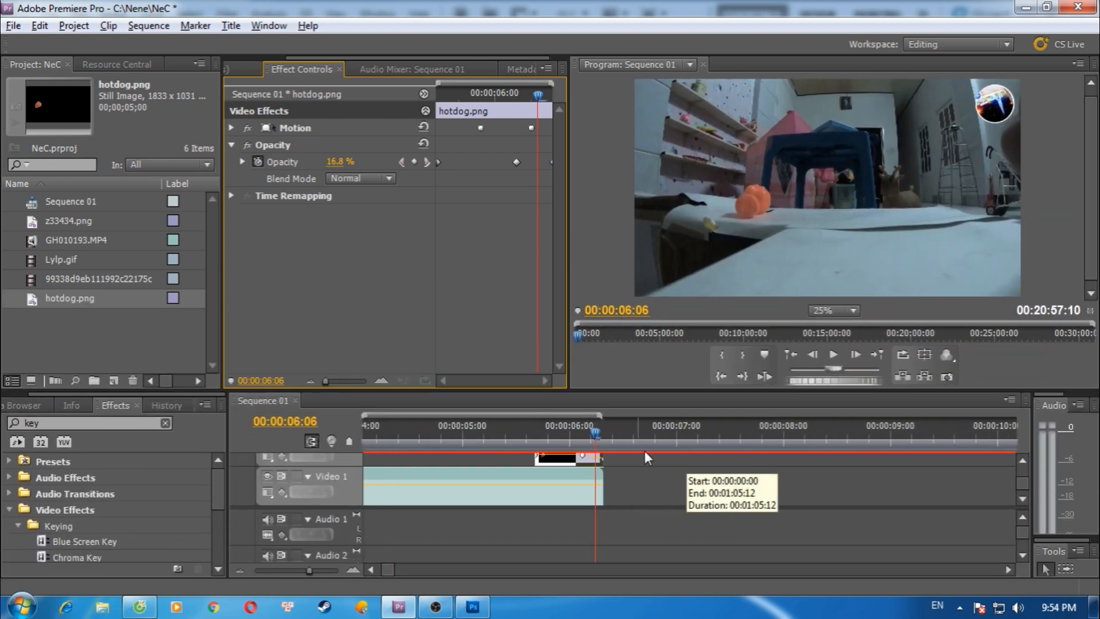
{"action": "scroll", "coordinate": [606, 442], "scroll_direction": "down", "scroll_amount": 5}
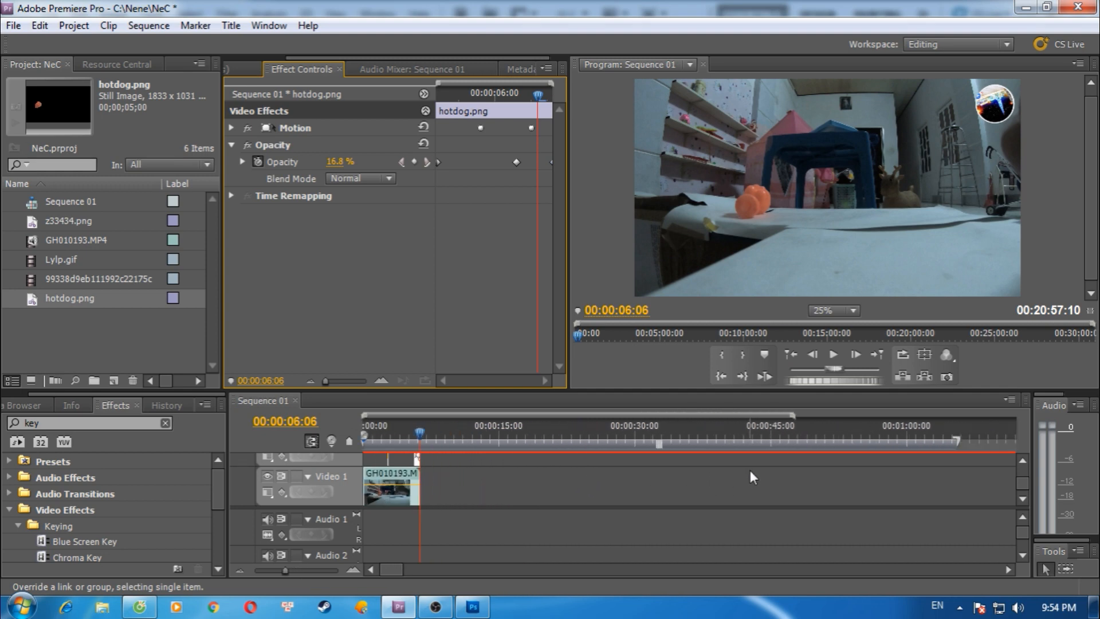
{"action": "left_click_drag", "start_coordinate": [734, 442], "coordinate": [400, 450]}
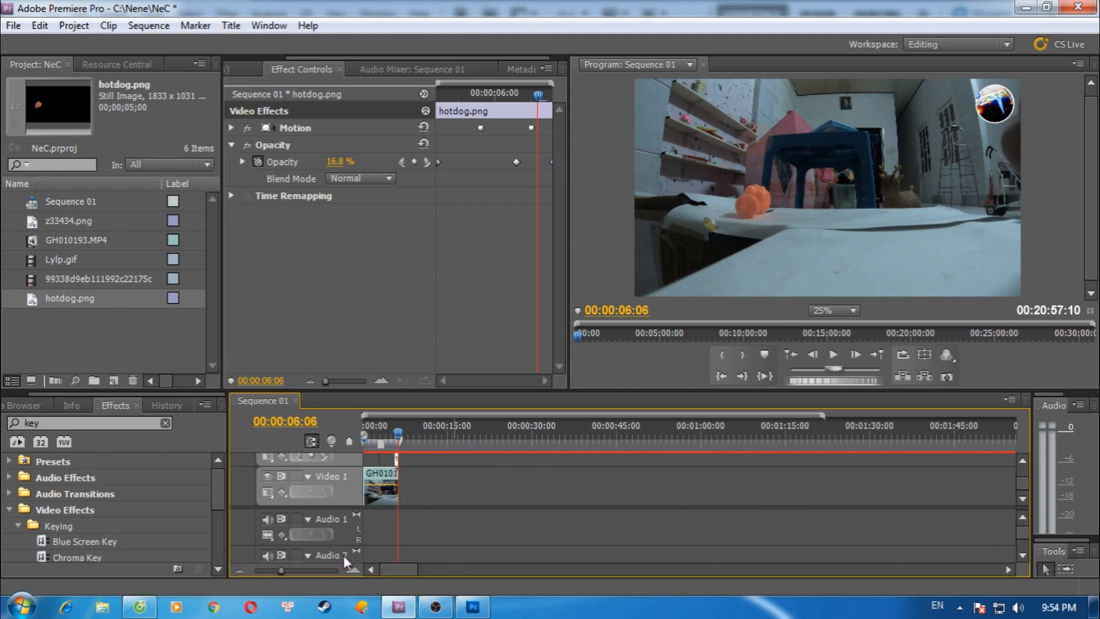
{"action": "key", "text": "Return"}
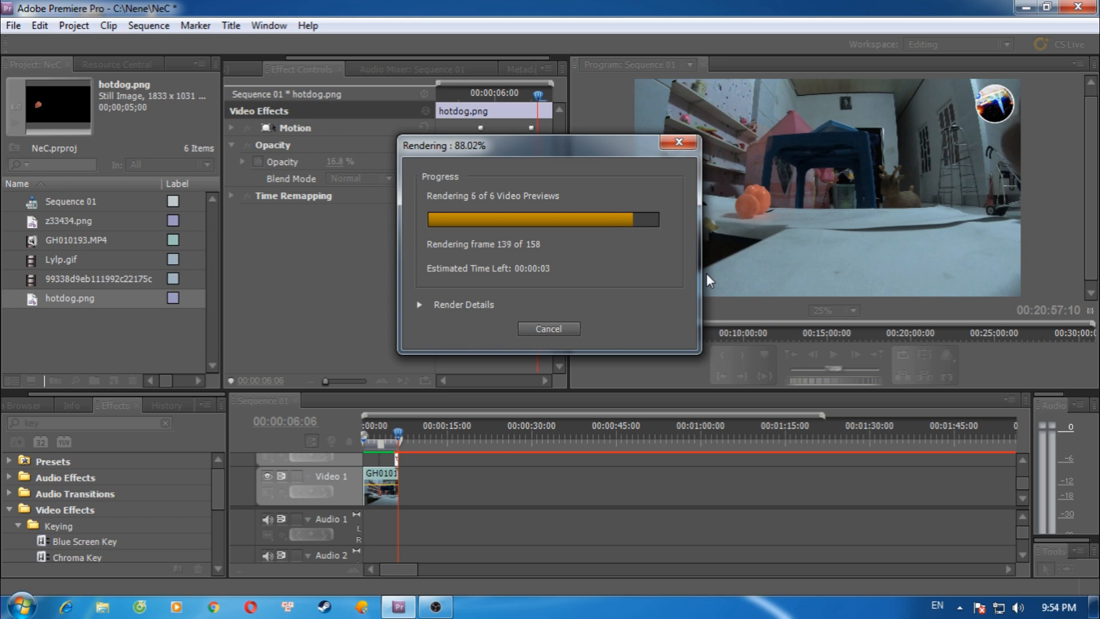
- Maximize the Program monitor, set its zoom to 50%, and play the rendered sequence from the start
{"action": "key", "text": "grave"}
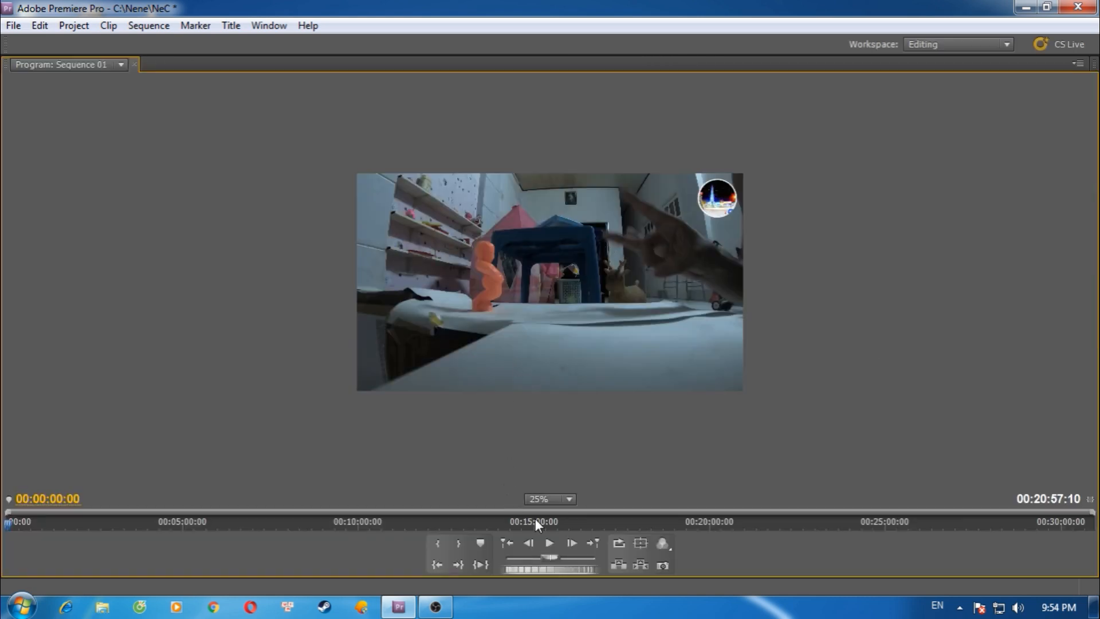
{"action": "left_click", "coordinate": [569, 499]}
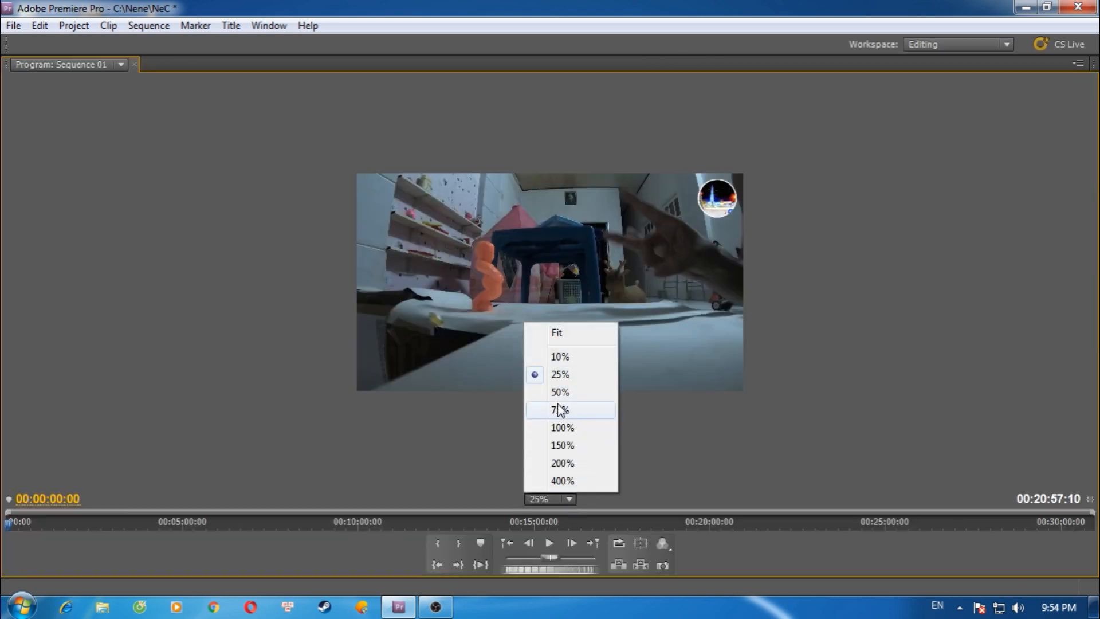
{"action": "left_click", "coordinate": [557, 394]}
{"action": "left_click", "coordinate": [554, 543]}
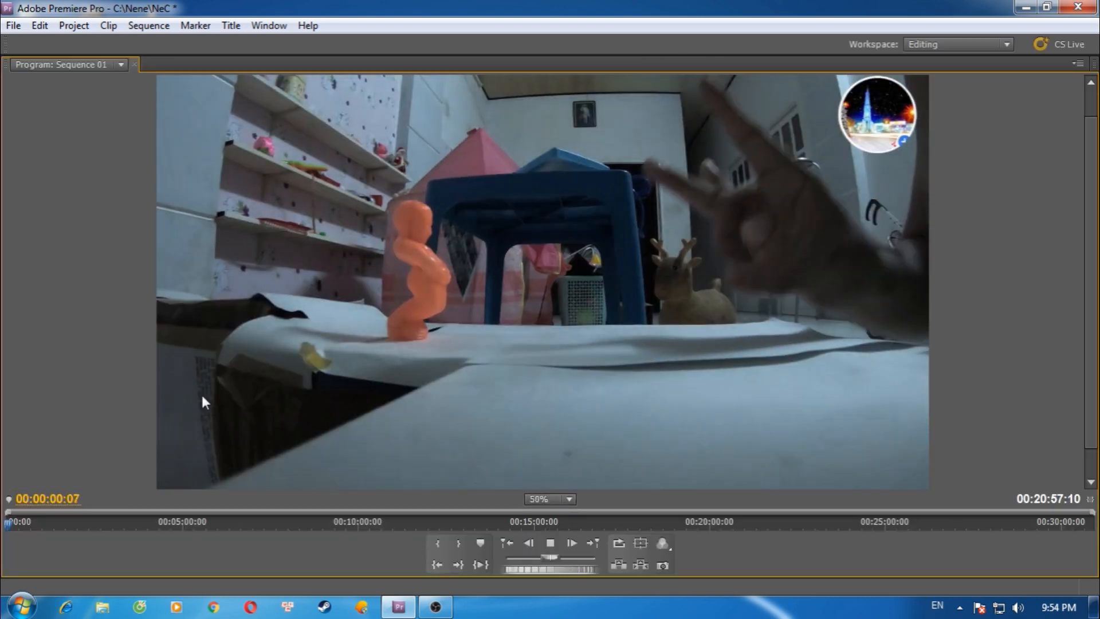